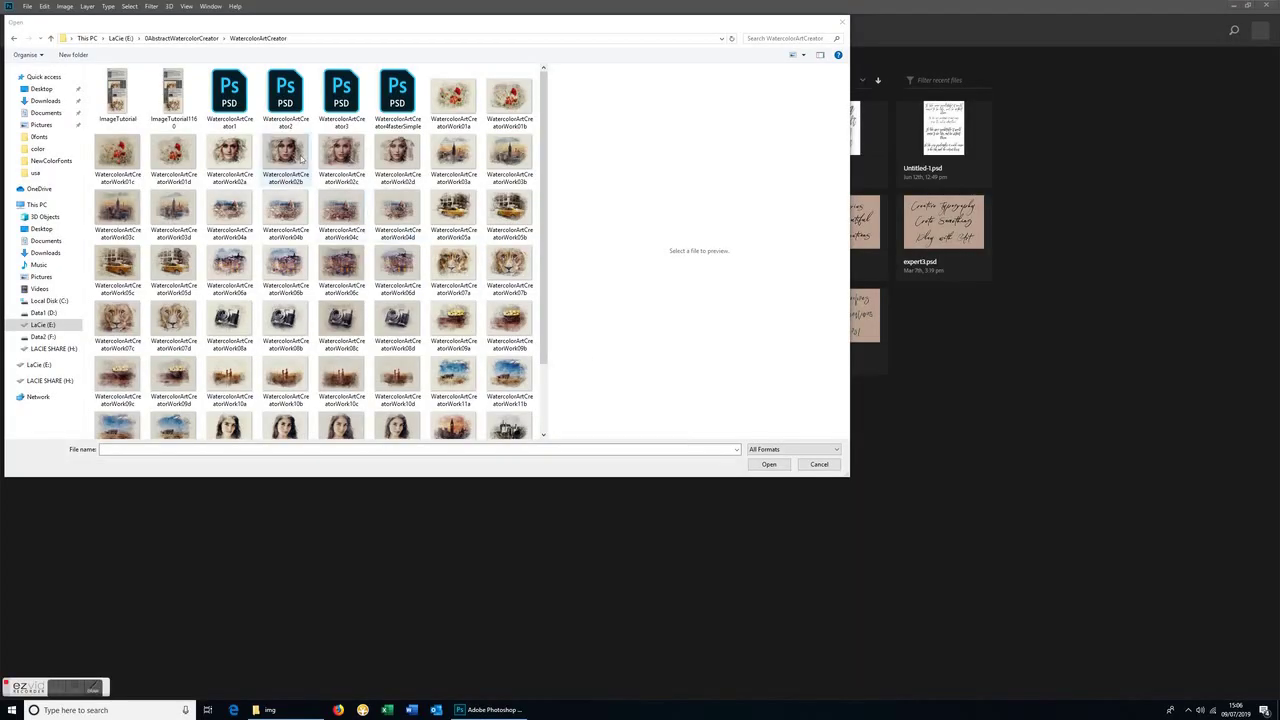
# Open WatercolorArtCreator1.psd and float it in its own document window
pyautogui.click(234, 105)
pyautogui.doubleClick(234, 105)
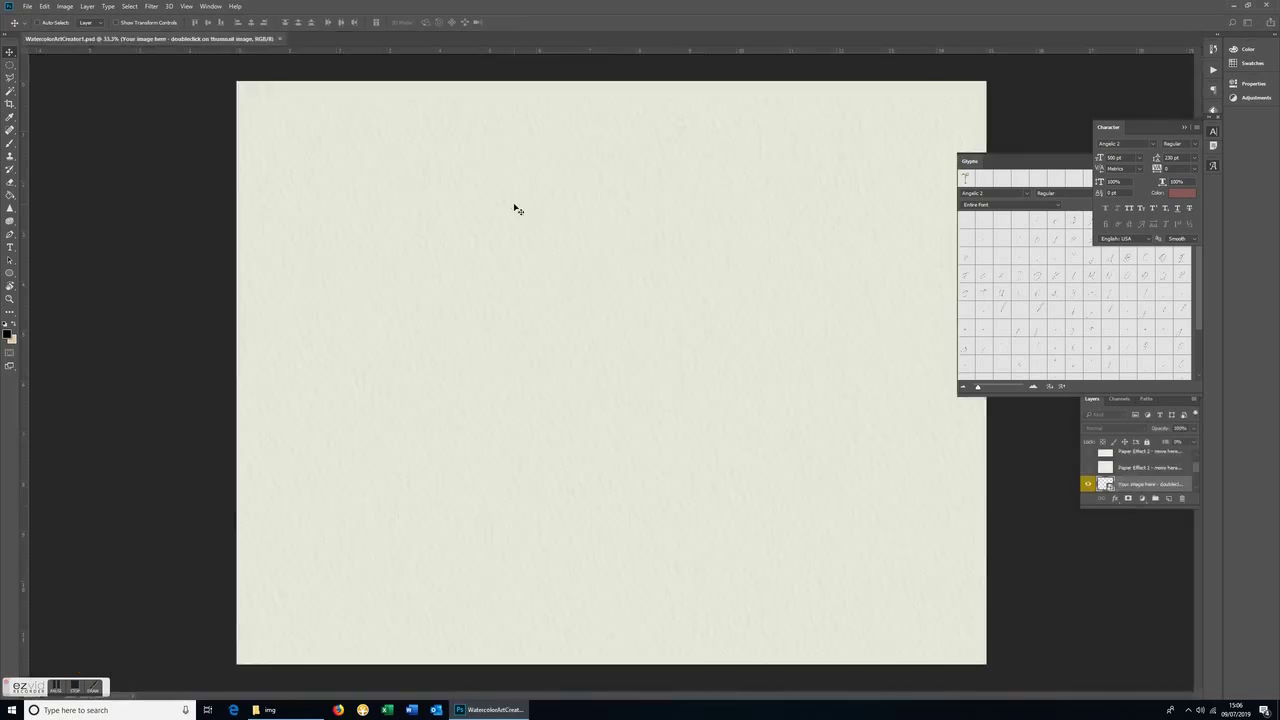
pyautogui.moveTo(250, 43); pyautogui.dragTo(325, 64)
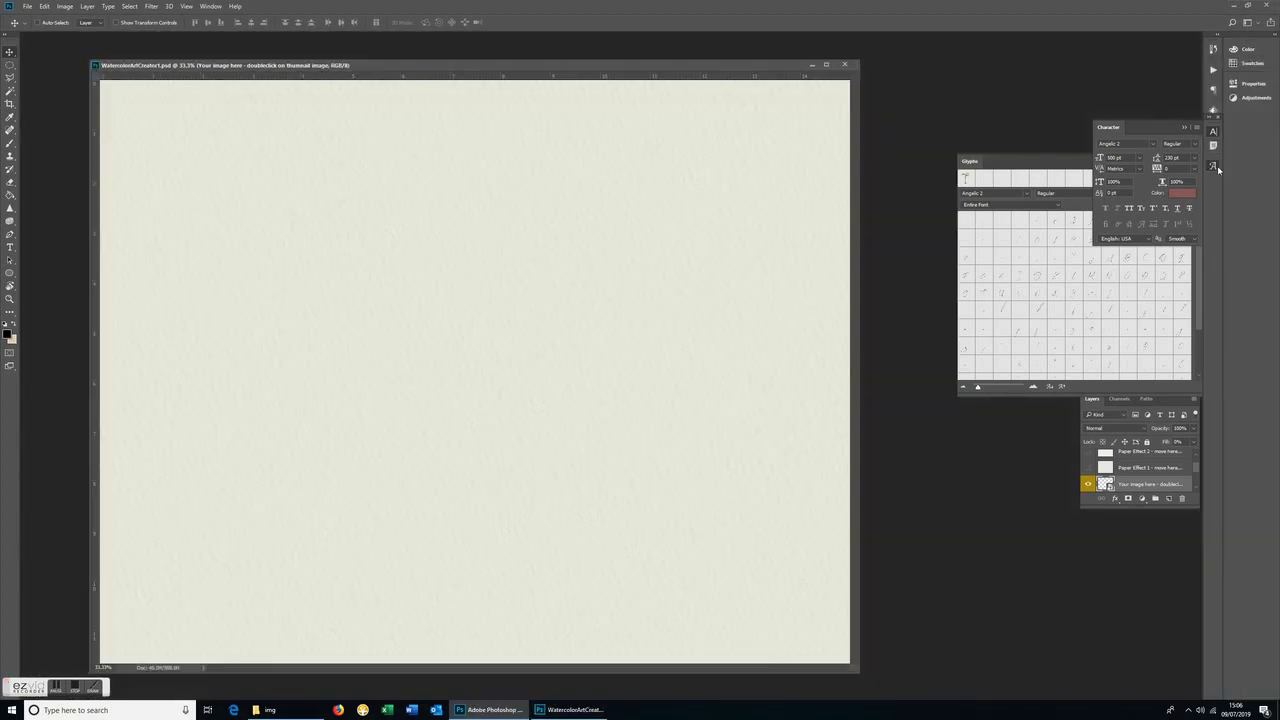
# Close the Glyphs panel, reposition the window and enlarge the Layers panel to list every layer
pyautogui.click(1217, 168)
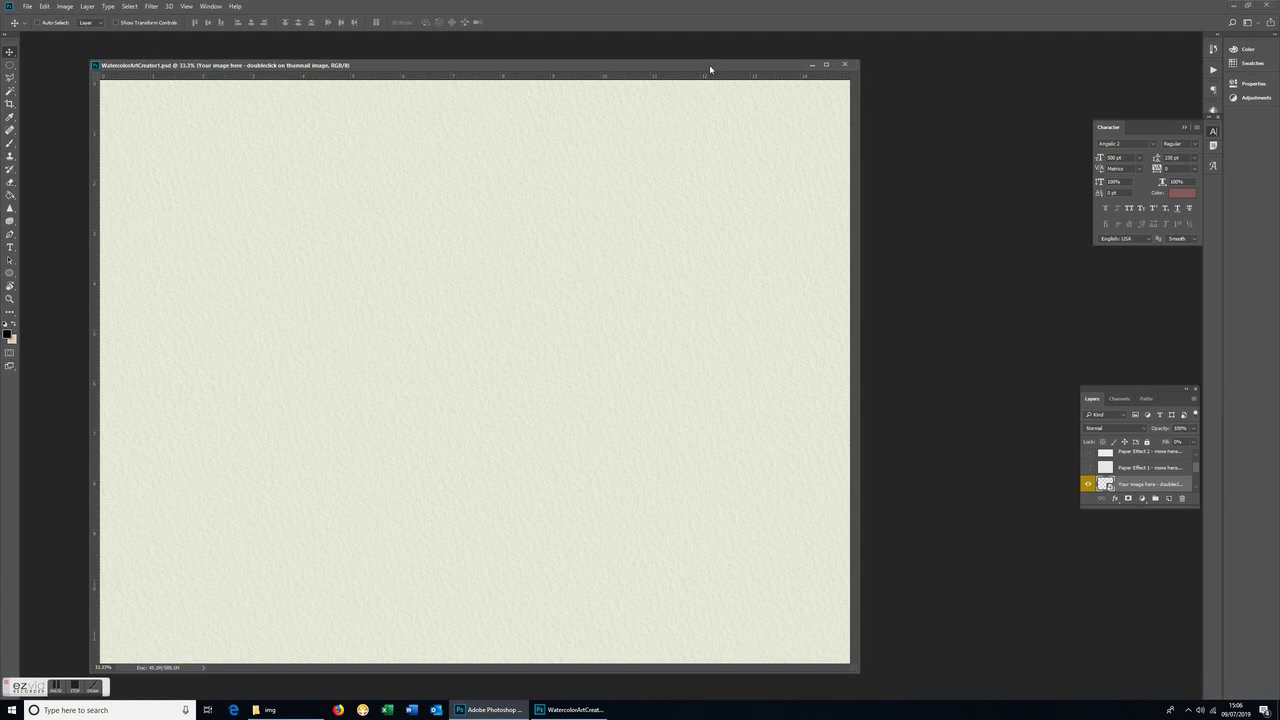
pyautogui.moveTo(709, 68); pyautogui.dragTo(838, 77)
pyautogui.moveTo(1144, 577); pyautogui.dragTo(1174, 695)
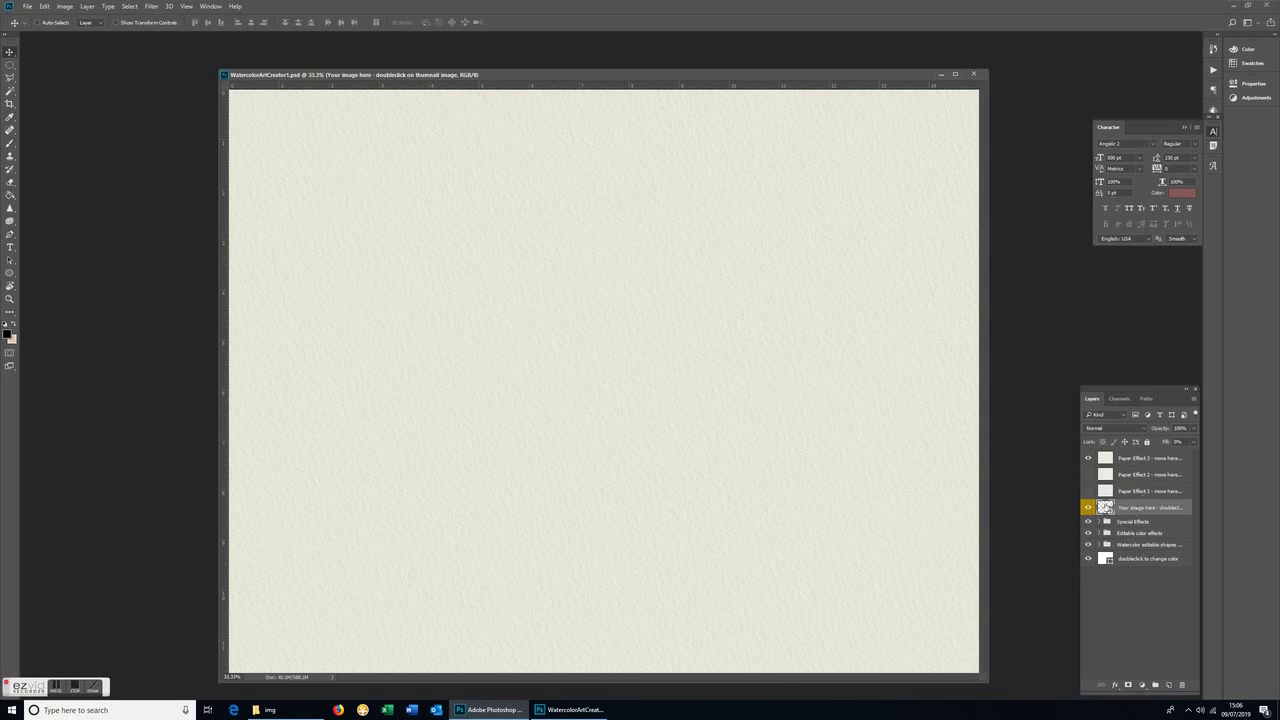
# Open the photo placeholder smart object and drop blonde.jpg from the img folder into Photoshop
pyautogui.doubleClick(1105, 507)
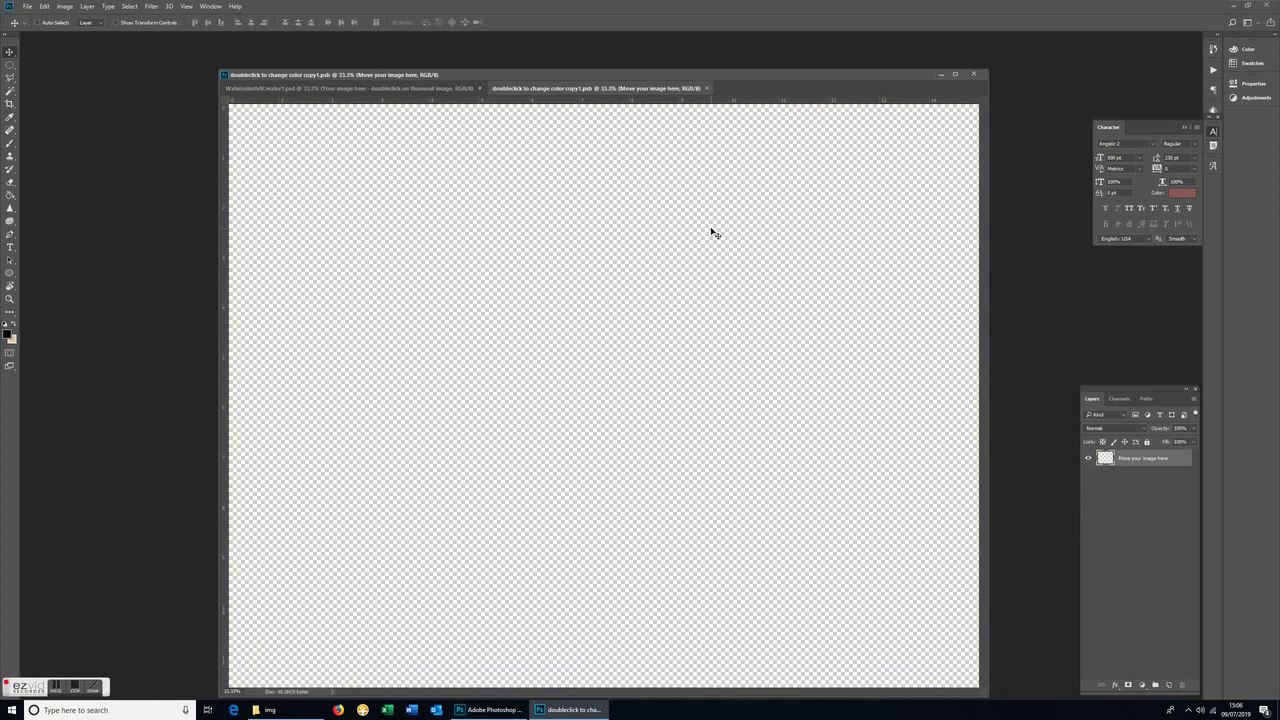
pyautogui.click(292, 715)
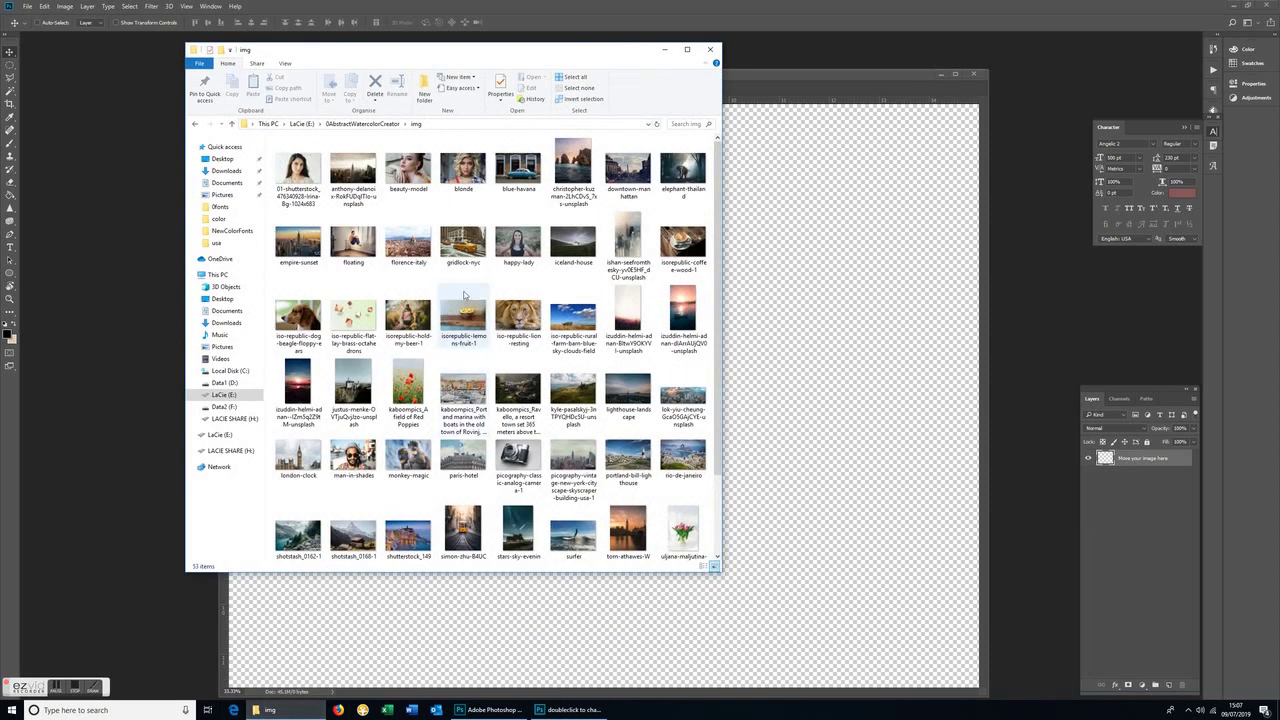
pyautogui.moveTo(463, 170); pyautogui.dragTo(113, 317)
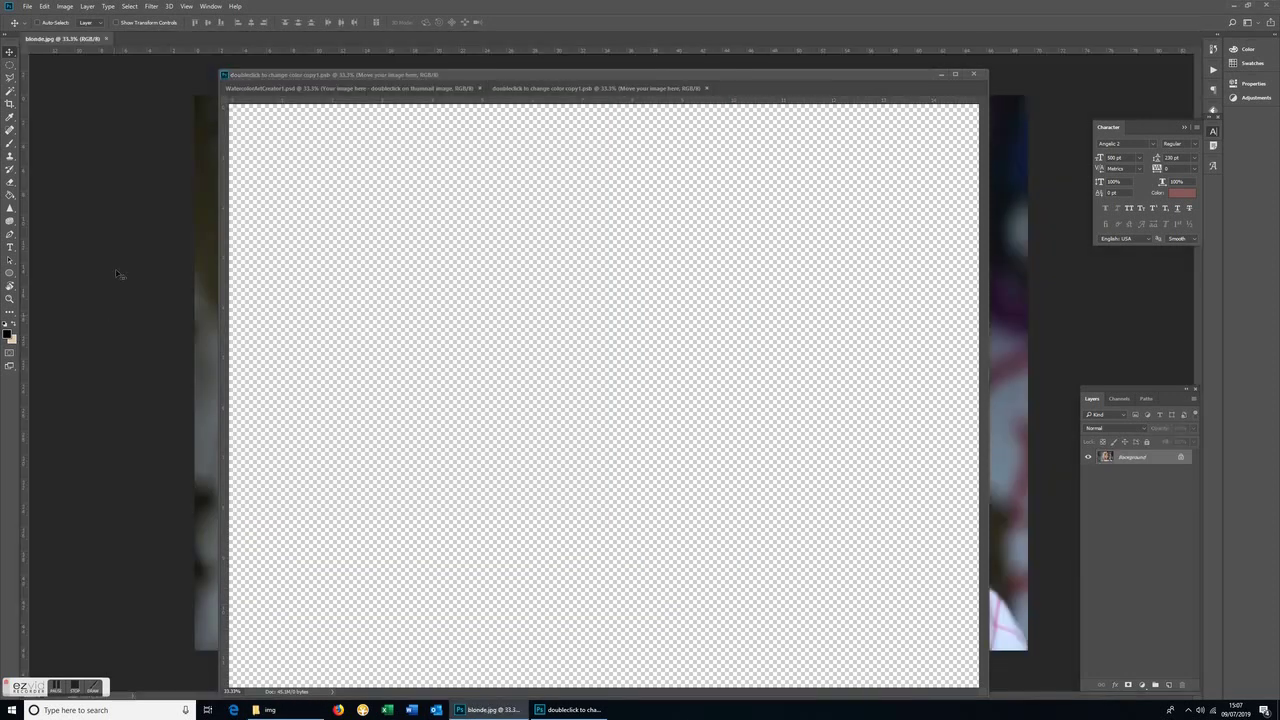
# Float blonde.jpg in its own window and confirm its size: 5000 × 3333 px, 72 ppi
pyautogui.moveTo(71, 43); pyautogui.dragTo(94, 116)
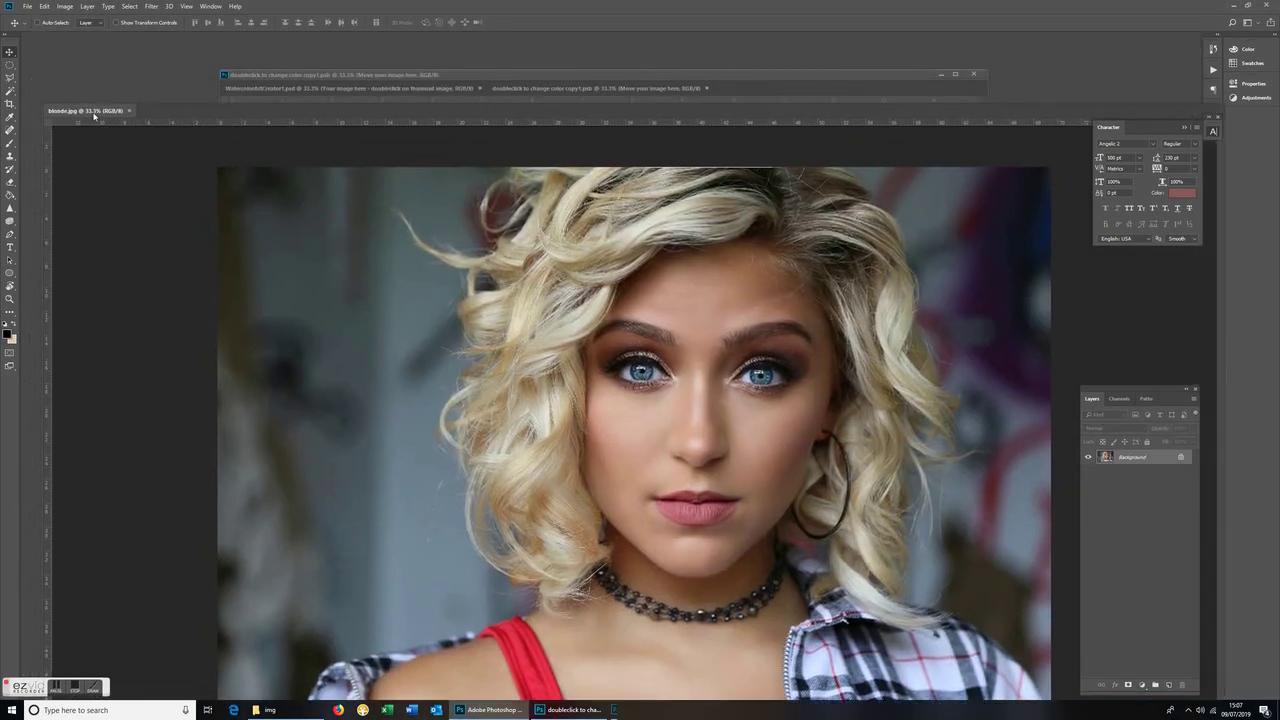
pyautogui.click(65, 6)
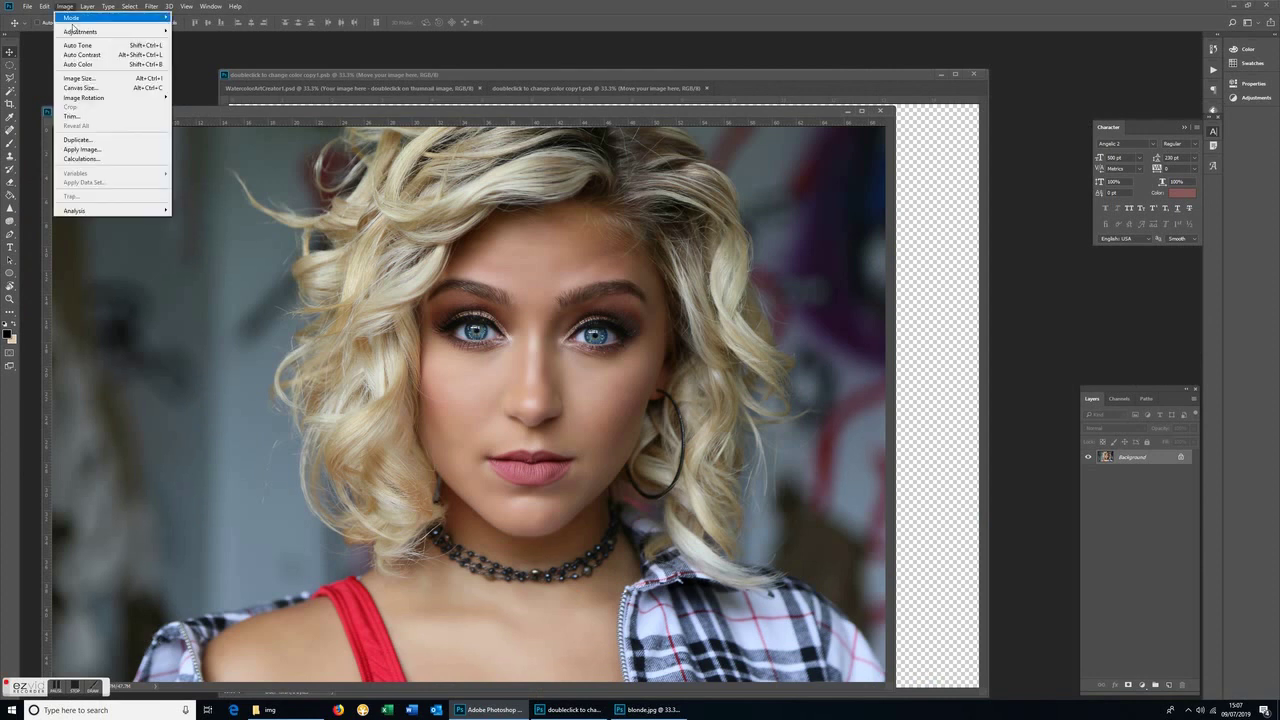
pyautogui.click(99, 79)
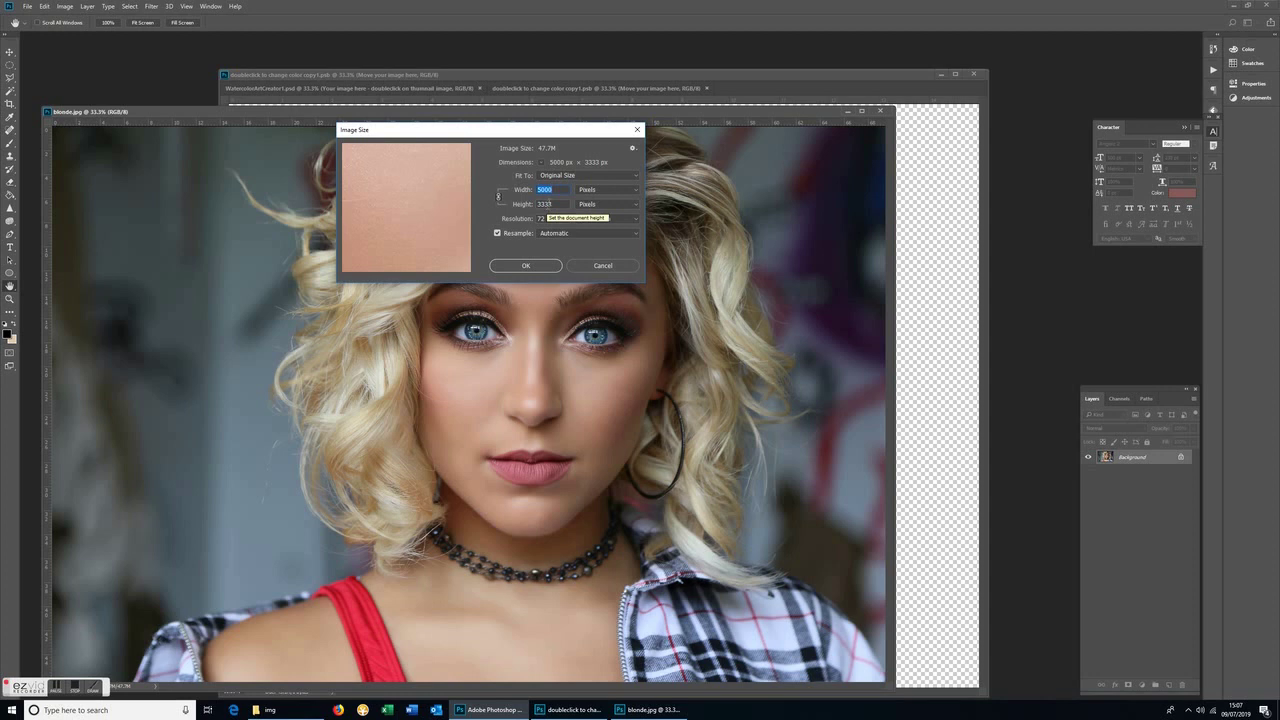
pyautogui.click(525, 265)
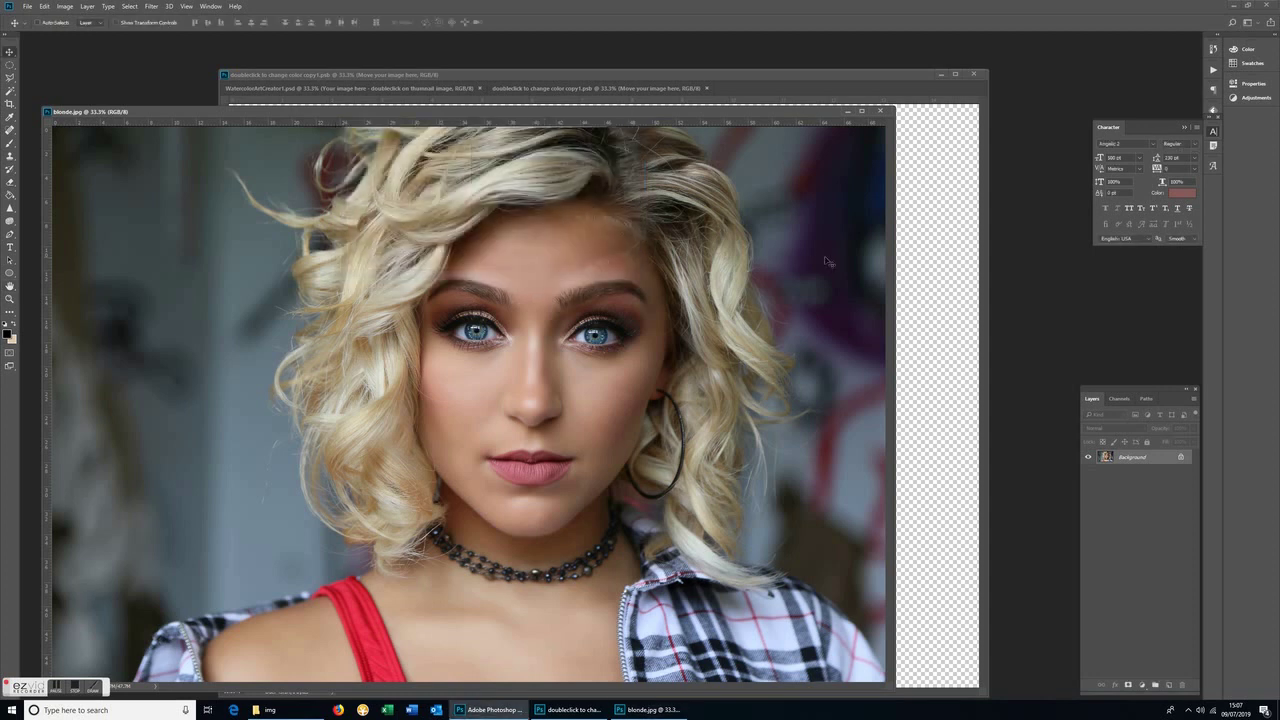
pyautogui.click(925, 254)
pyautogui.click(65, 6)
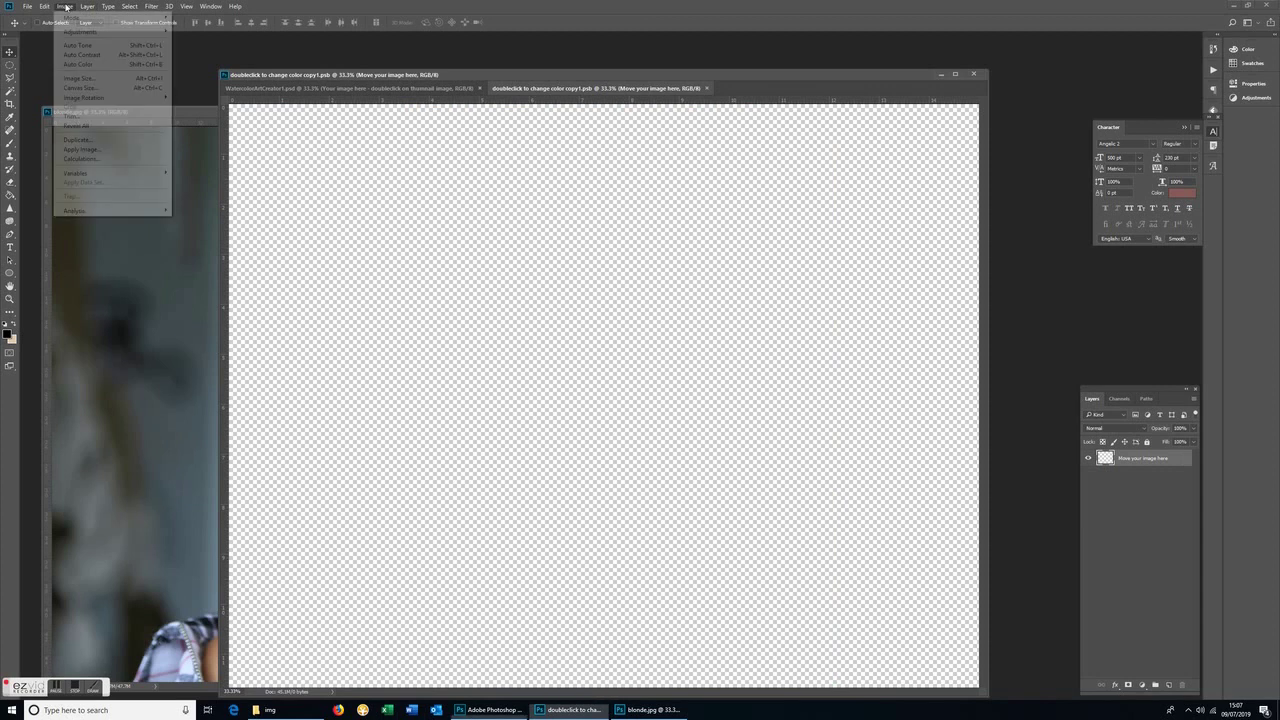
pyautogui.click(100, 81)
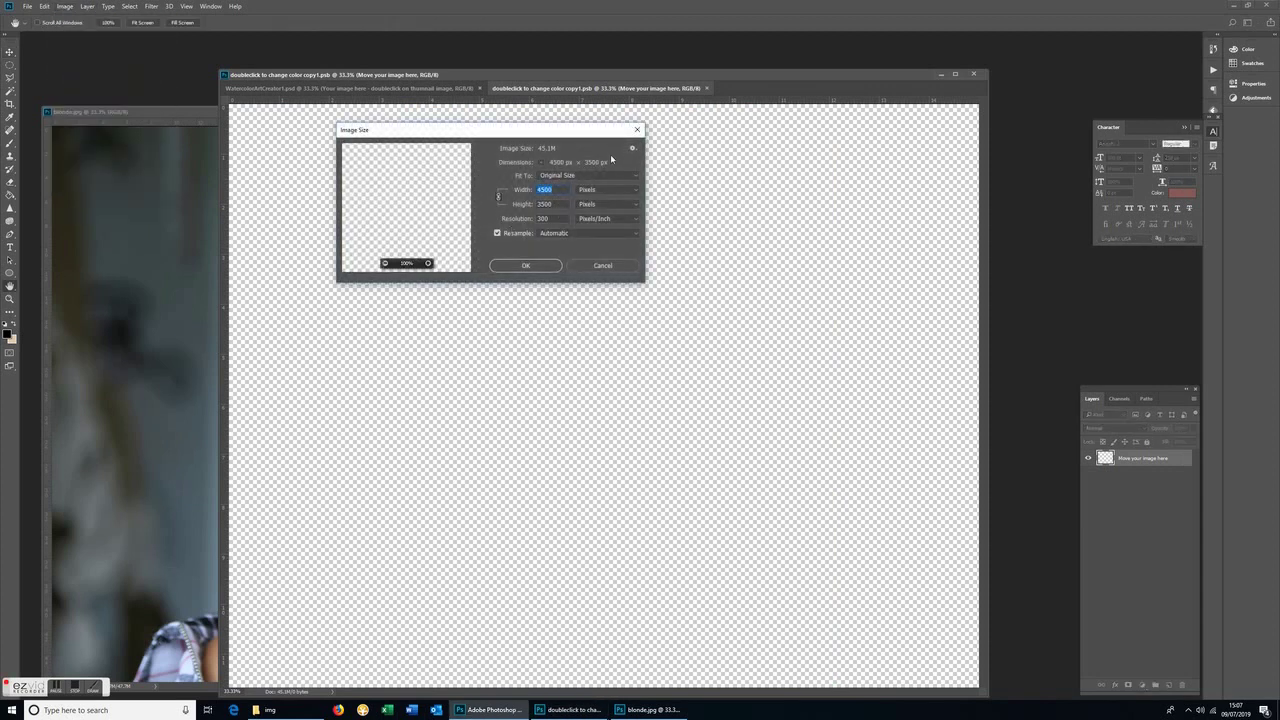
pyautogui.click(637, 129)
pyautogui.click(171, 191)
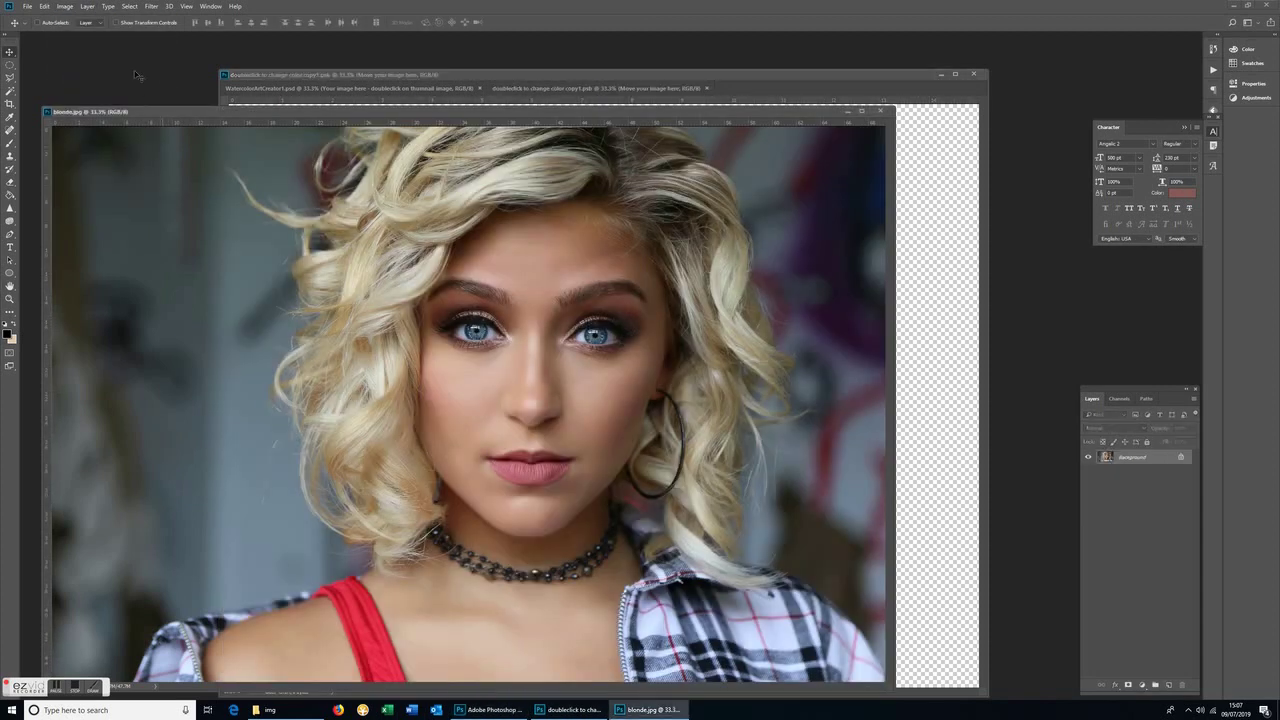
pyautogui.click(65, 6)
pyautogui.click(100, 81)
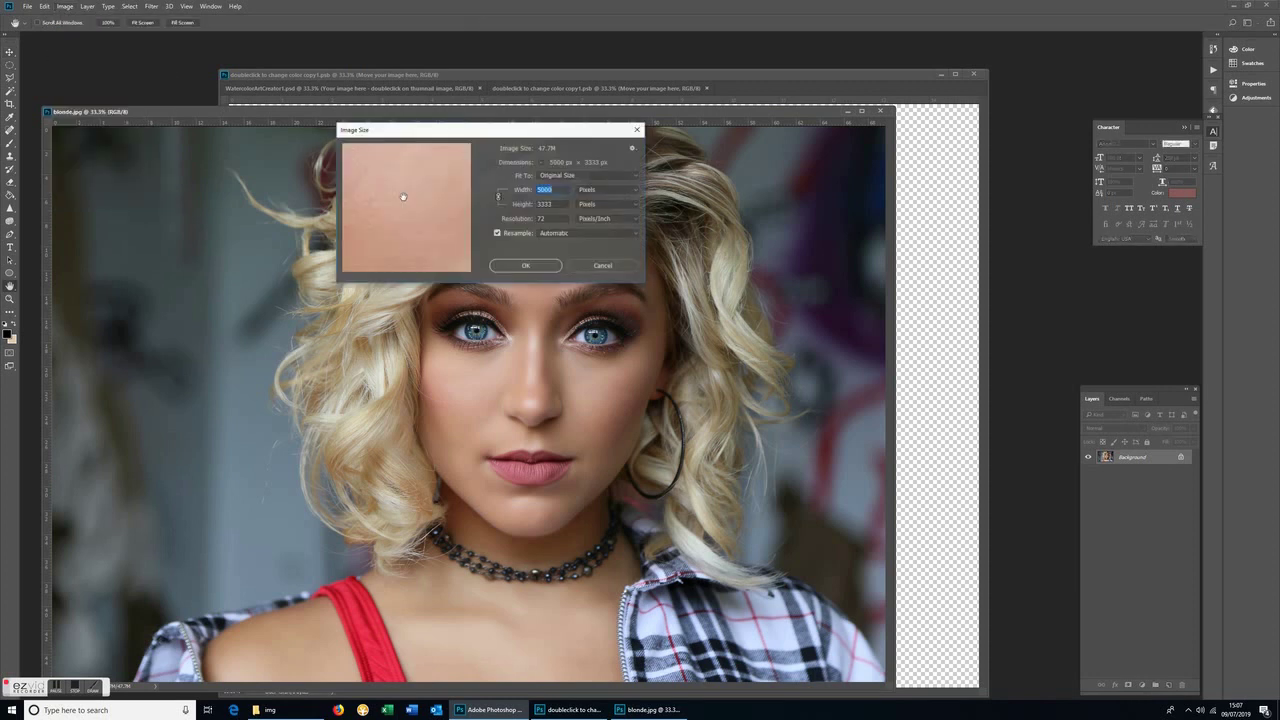
pyautogui.press('Tab')
pyautogui.write('3500')
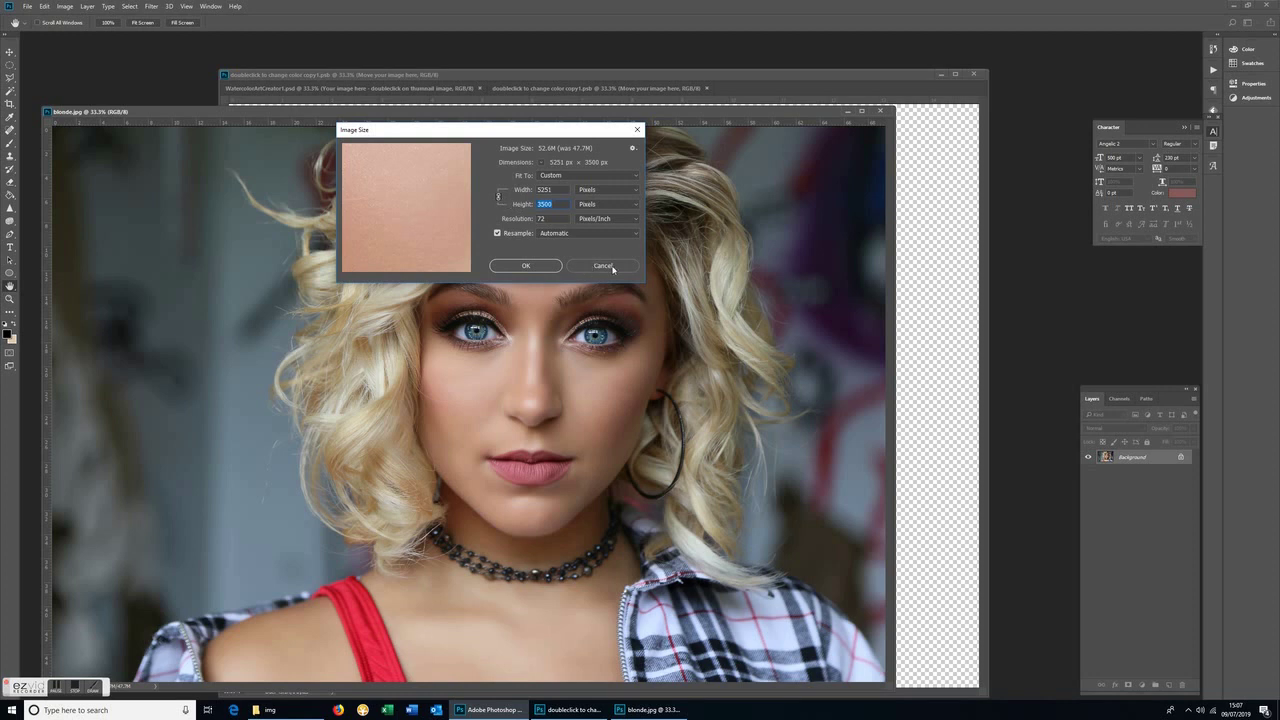
pyautogui.click(603, 265)
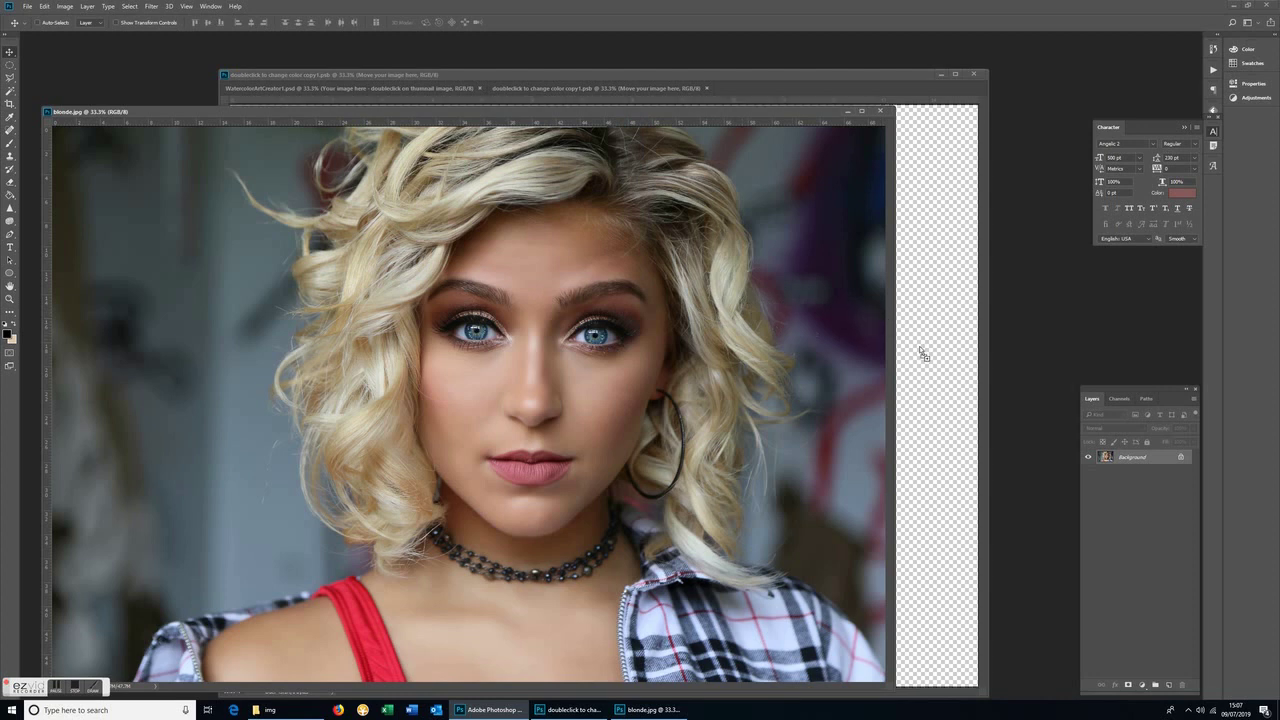
# Drag the blonde portrait into the placeholder as Layer 1 and shift it down and left
pyautogui.moveTo(853, 341); pyautogui.dragTo(918, 350)
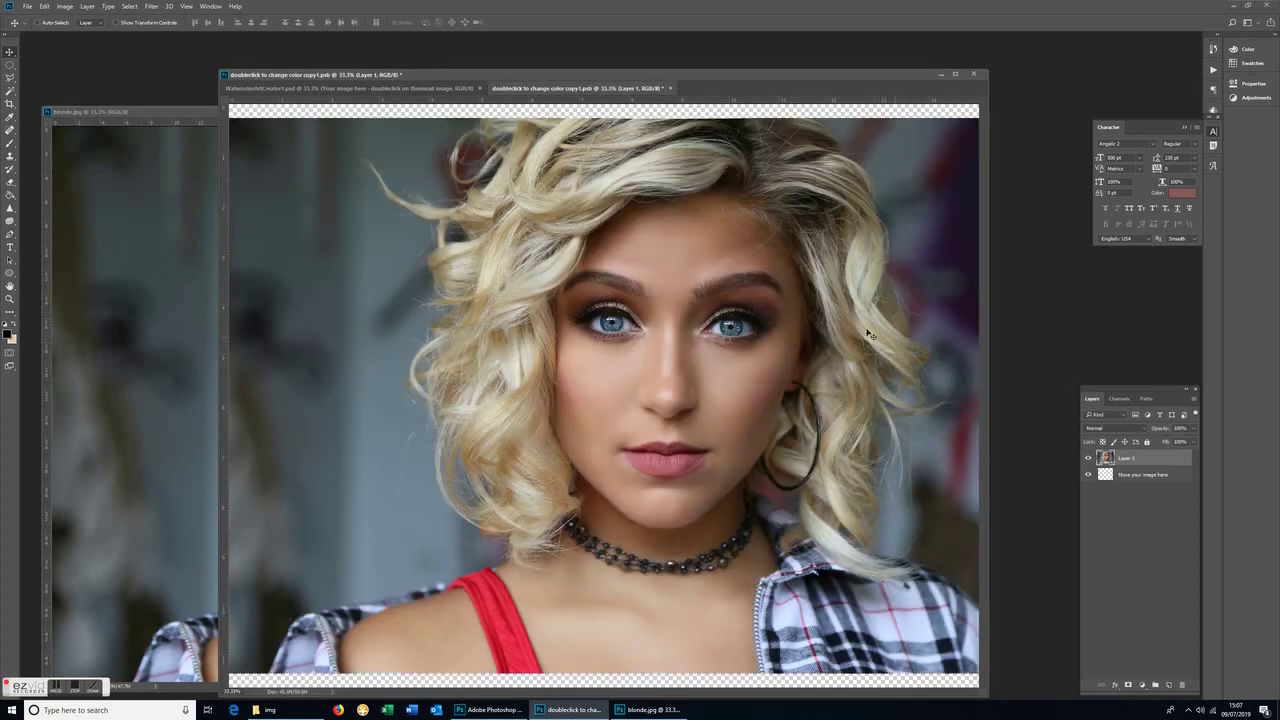
pyautogui.moveTo(692, 76); pyautogui.dragTo(610, 64)
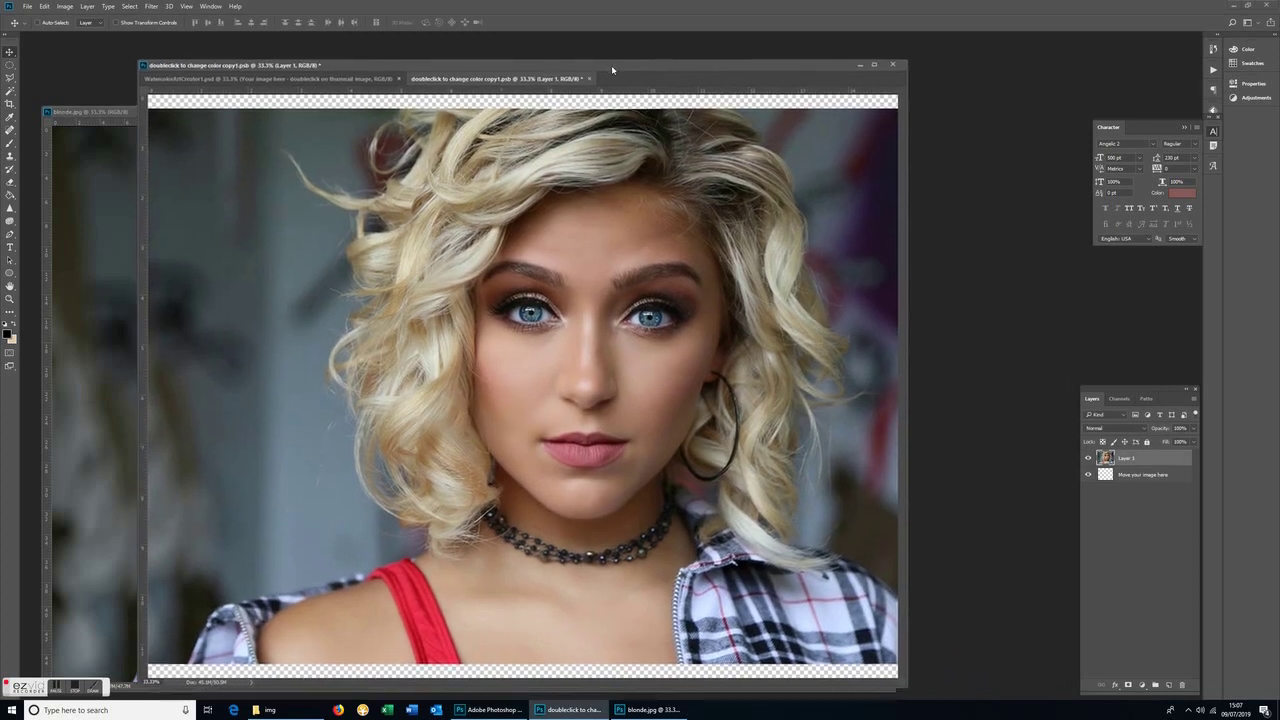
pyautogui.moveTo(688, 221); pyautogui.dragTo(618, 232)
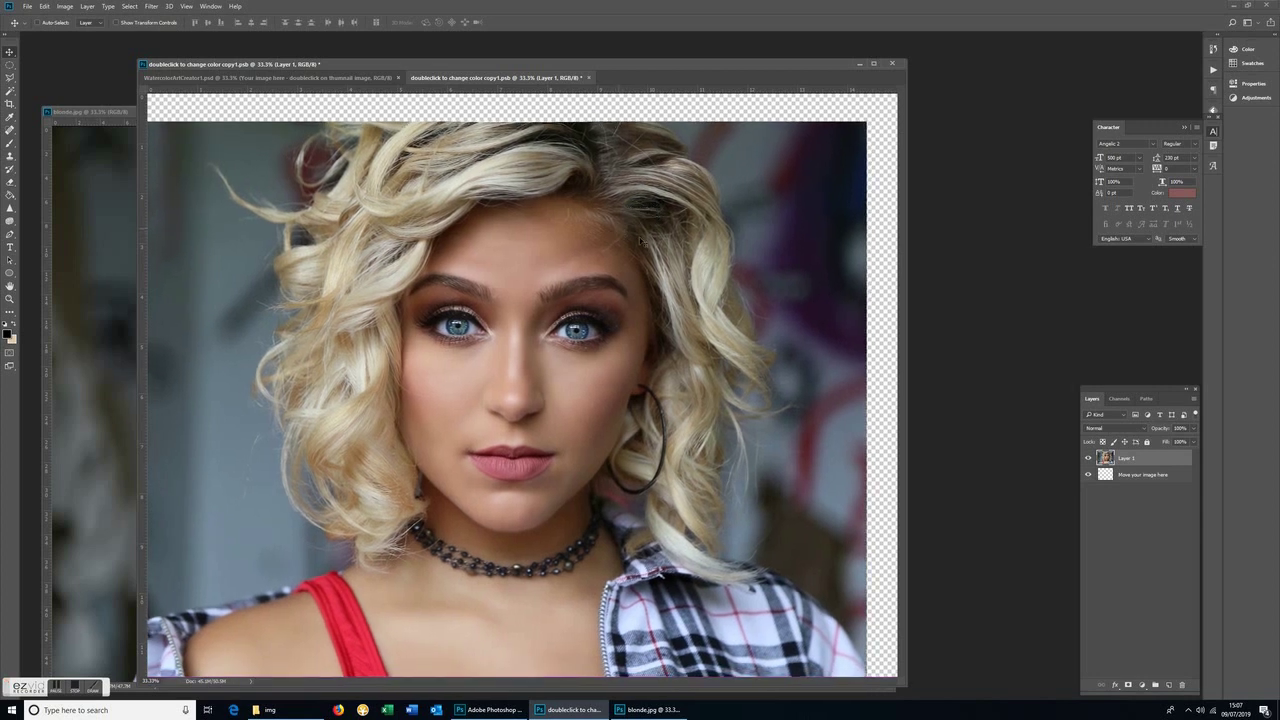
# Duplicate Layer 1 to create Layer 1 copy
pyautogui.rightClick(1133, 458)
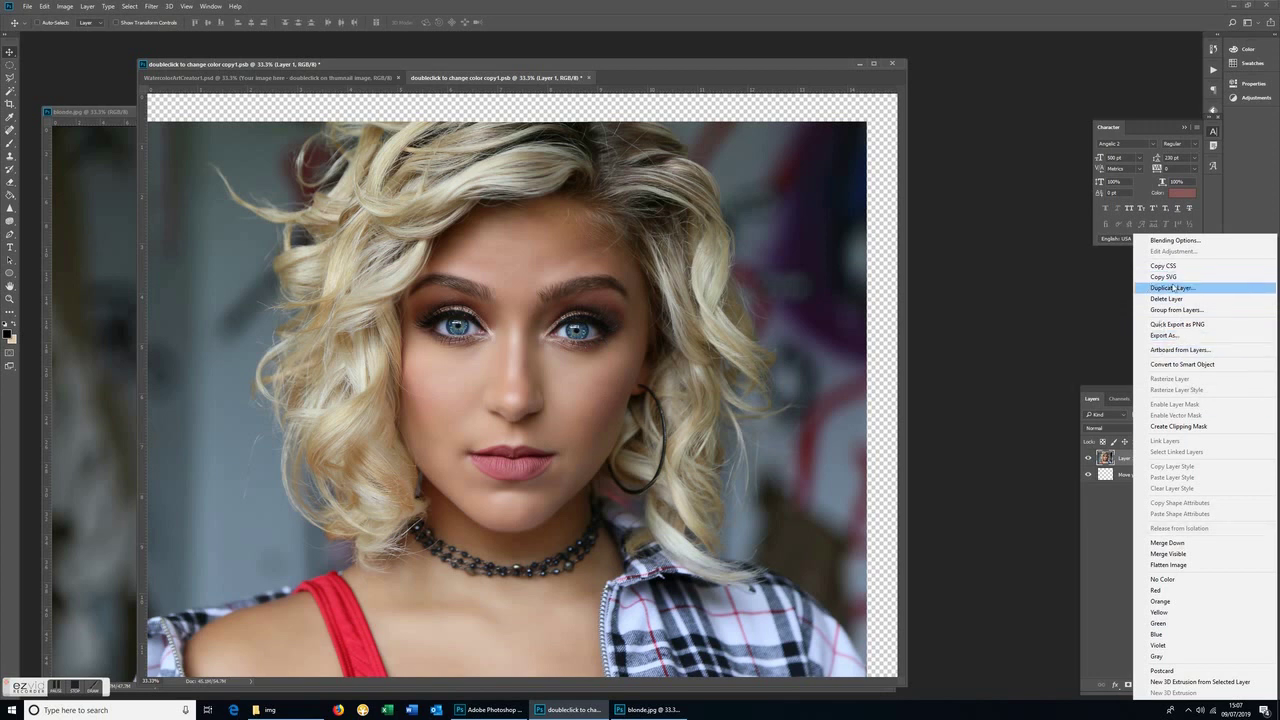
pyautogui.click(1172, 288)
pyautogui.click(566, 163)
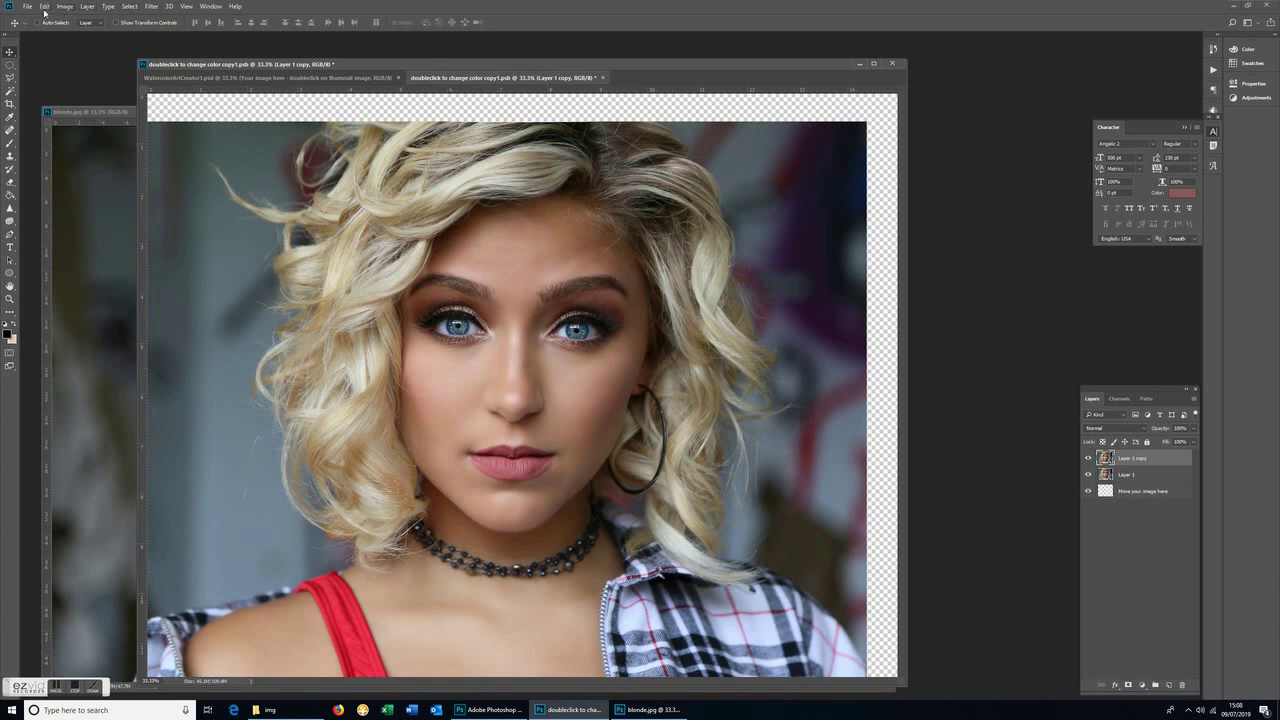
# Flip the copy horizontally and slide it right to fill the canvas's right edge
pyautogui.click(44, 6)
pyautogui.moveTo(104, 220)
pyautogui.click(210, 338)
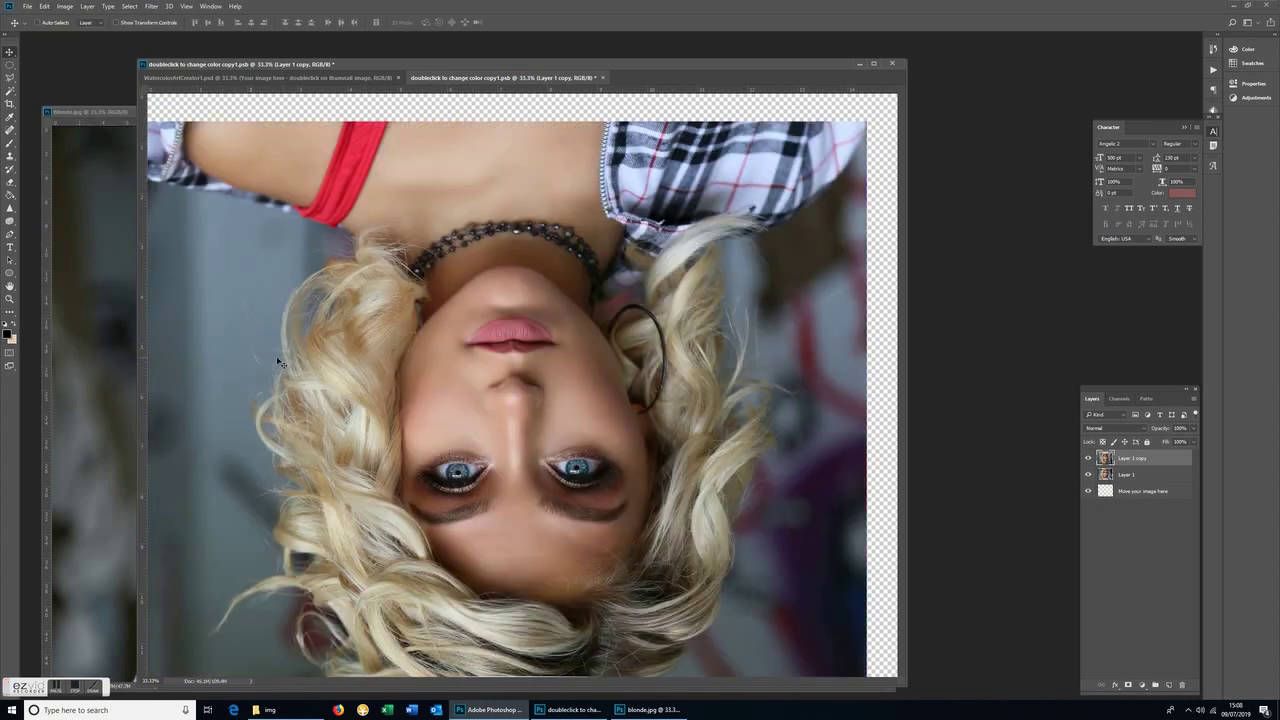
pyautogui.click(44, 6)
pyautogui.click(44, 6)
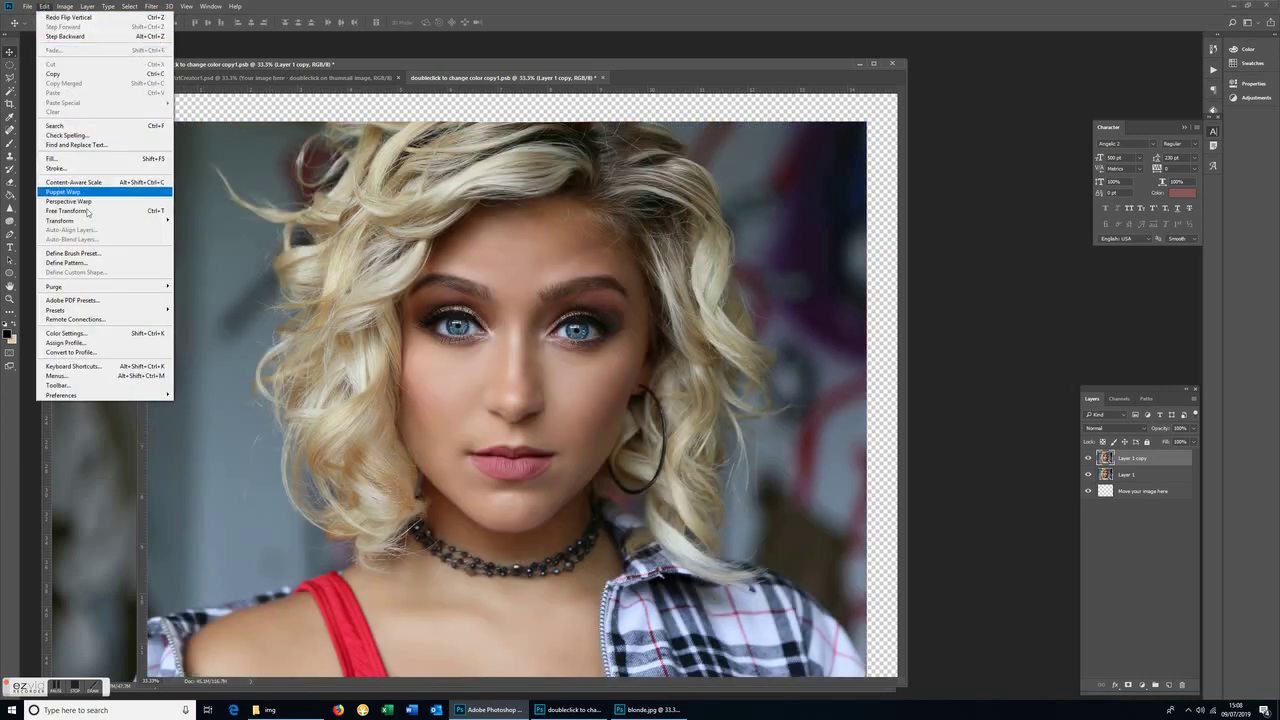
pyautogui.moveTo(60, 220)
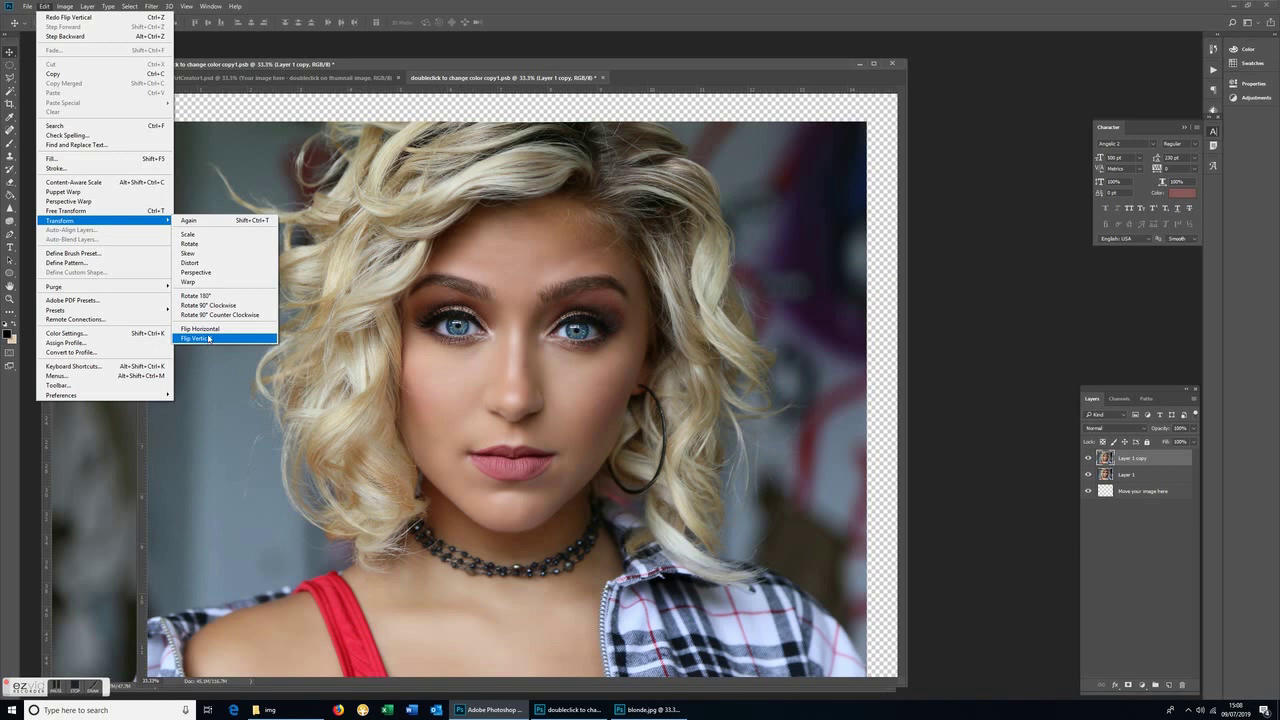
pyautogui.click(200, 329)
pyautogui.moveTo(395, 378); pyautogui.dragTo(680, 400)
pyautogui.moveTo(487, 385)
pyautogui.mouseDown()
pyautogui.moveTo(796, 373)
pyautogui.moveTo(877, 350)
pyautogui.mouseUp()
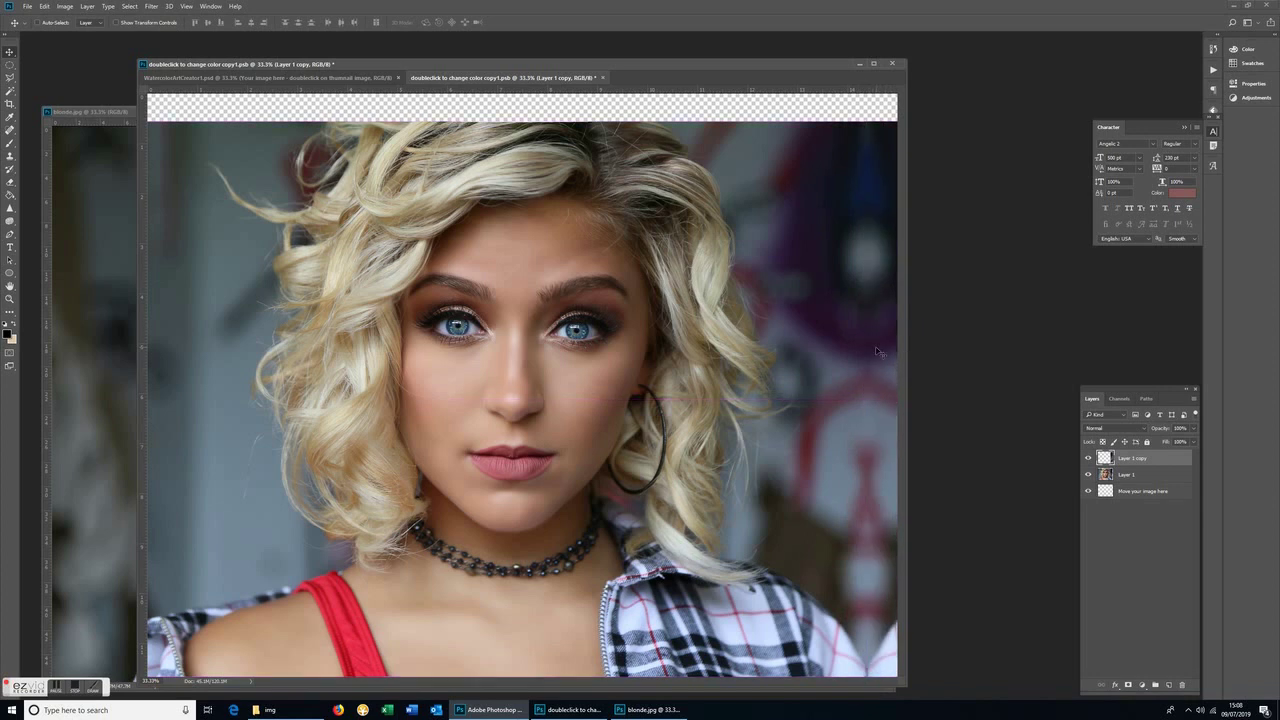
# Duplicate both portrait layers into Layer 1 copy 2 and copy 3
pyautogui.keyDown('ctrl'); pyautogui.click(1133, 464); pyautogui.keyUp('ctrl')
pyautogui.rightClick(1134, 464)
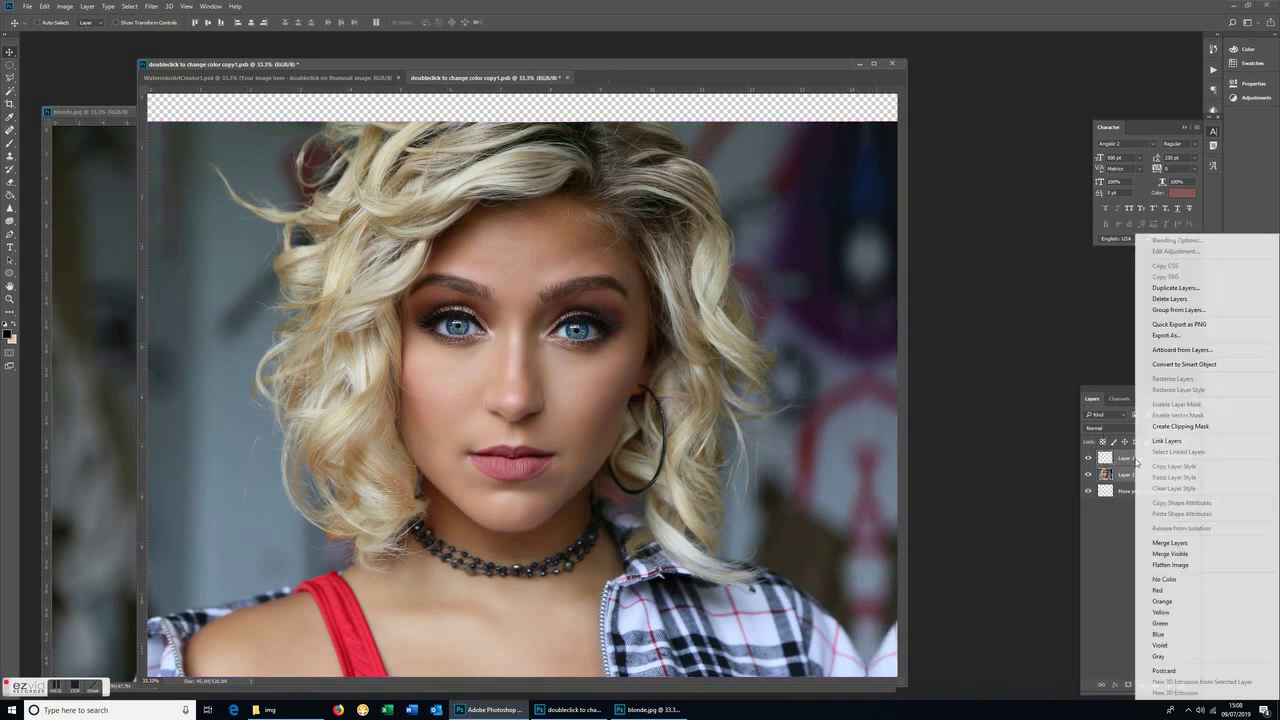
pyautogui.click(1178, 289)
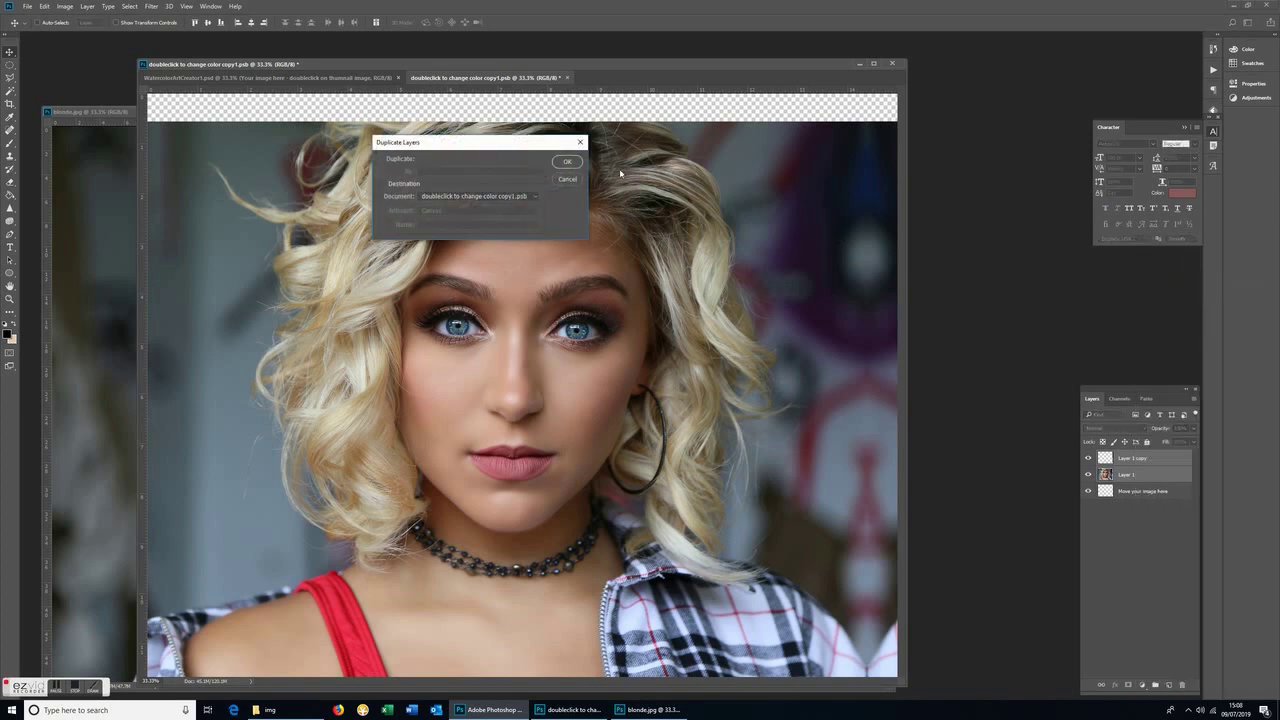
pyautogui.click(565, 162)
# Flip the top copy vertically, nudge it up to fill the top edge, and select all photo layers
pyautogui.click(45, 7)
pyautogui.moveTo(60, 220)
pyautogui.click(234, 337)
pyautogui.moveTo(562, 466); pyautogui.dragTo(565, 316)
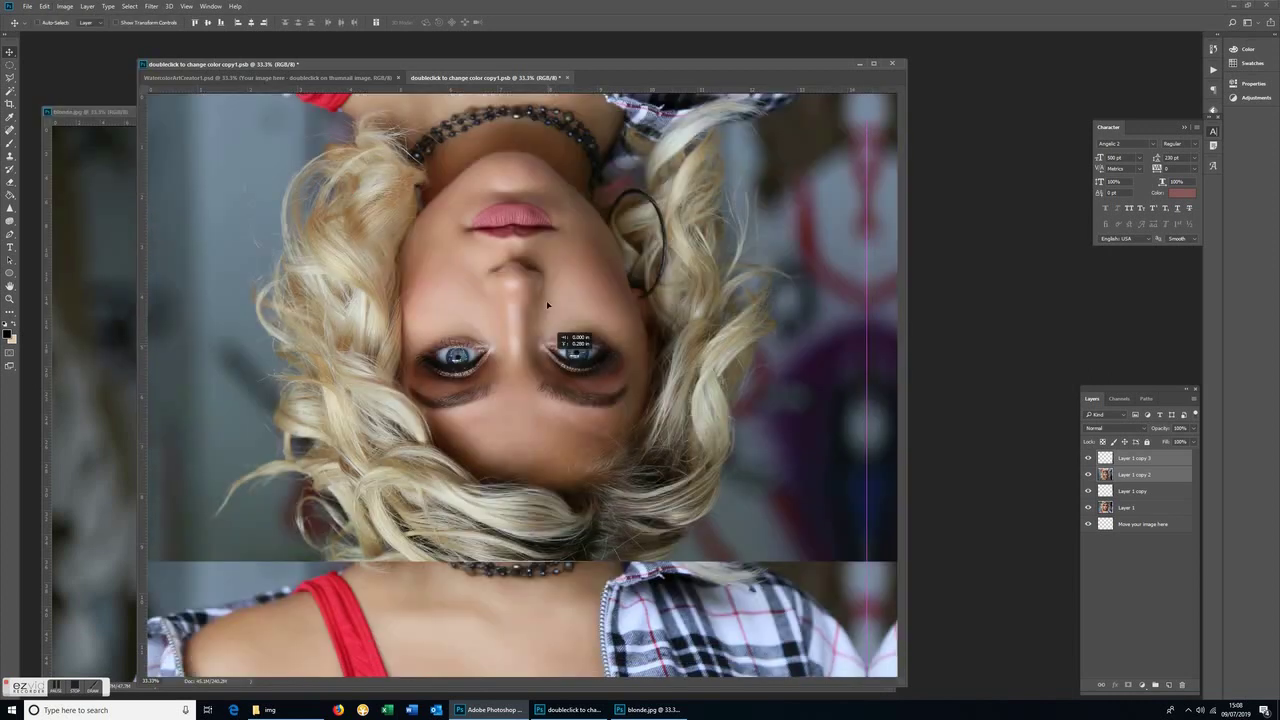
pyautogui.moveTo(641, 462); pyautogui.dragTo(658, 208)
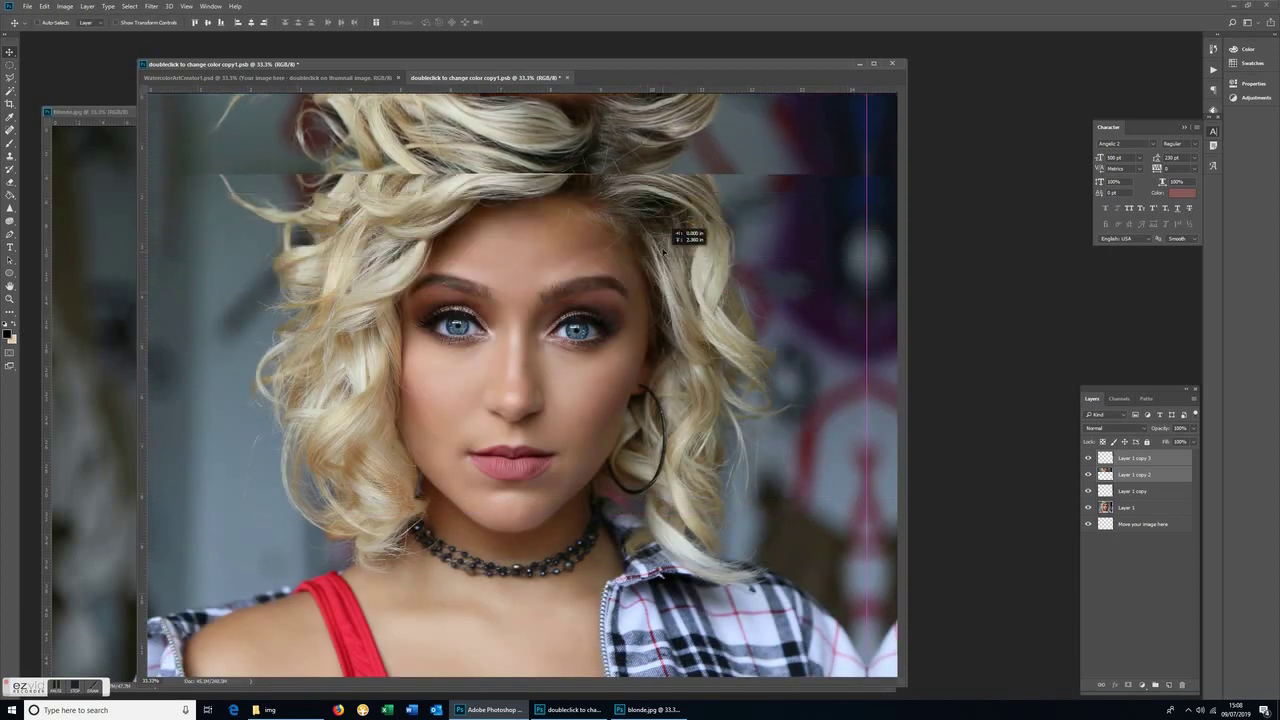
pyautogui.moveTo(658, 209); pyautogui.dragTo(660, 201)
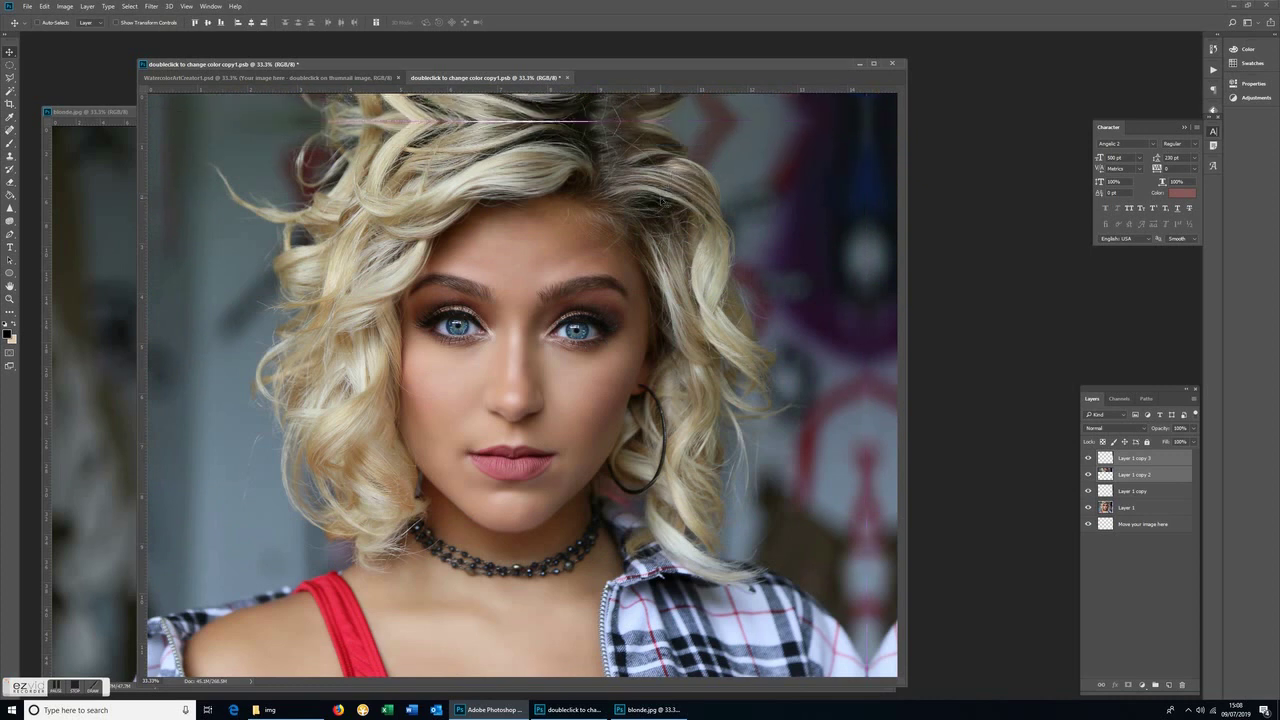
pyautogui.press('Up')
pyautogui.press('Up')
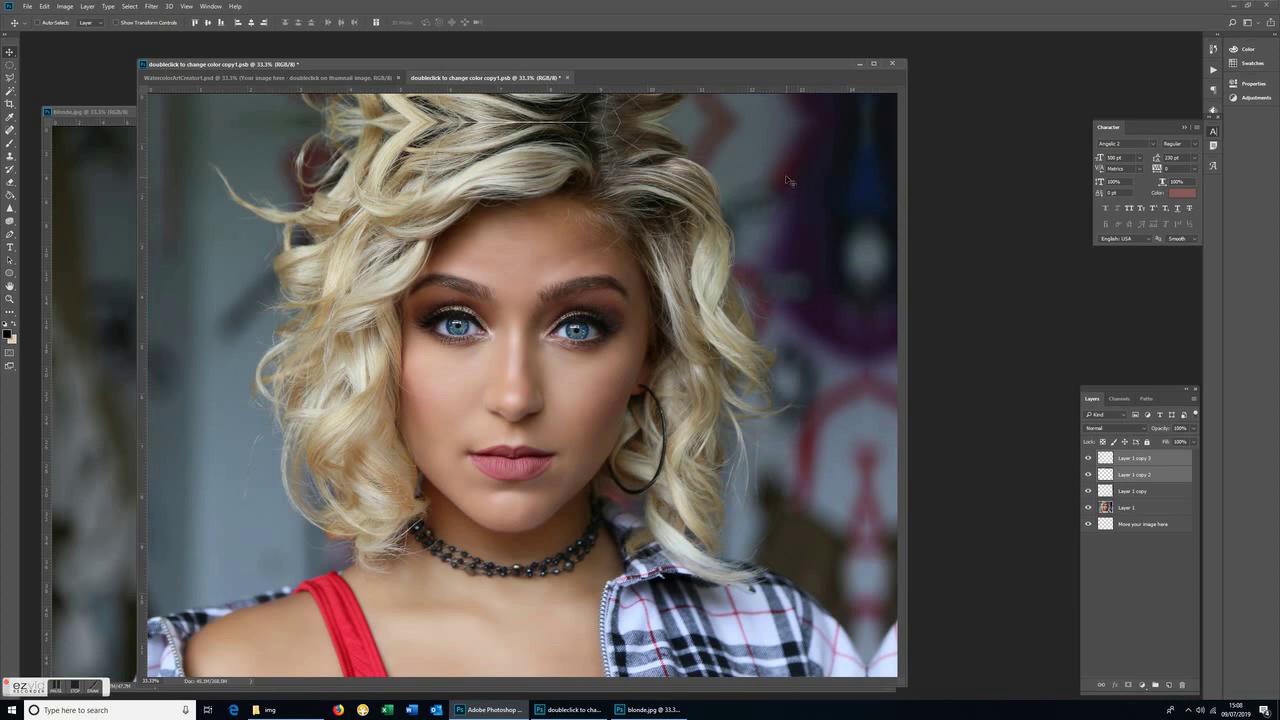
pyautogui.press('Up')
pyautogui.press('Up')
pyautogui.press('Up')
pyautogui.press('Up')
pyautogui.press('Up')
pyautogui.press('Up')
pyautogui.click(1150, 462)
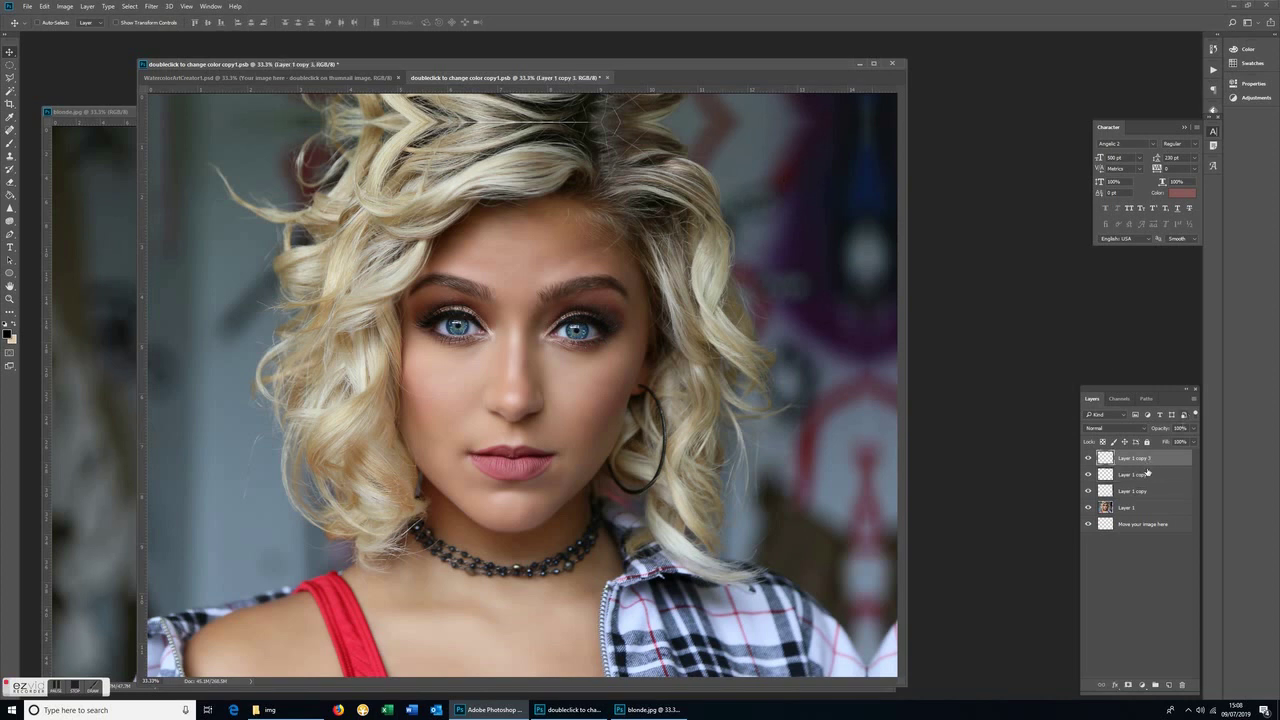
pyautogui.keyDown('shift'); pyautogui.click(1142, 507); pyautogui.keyUp('shift')
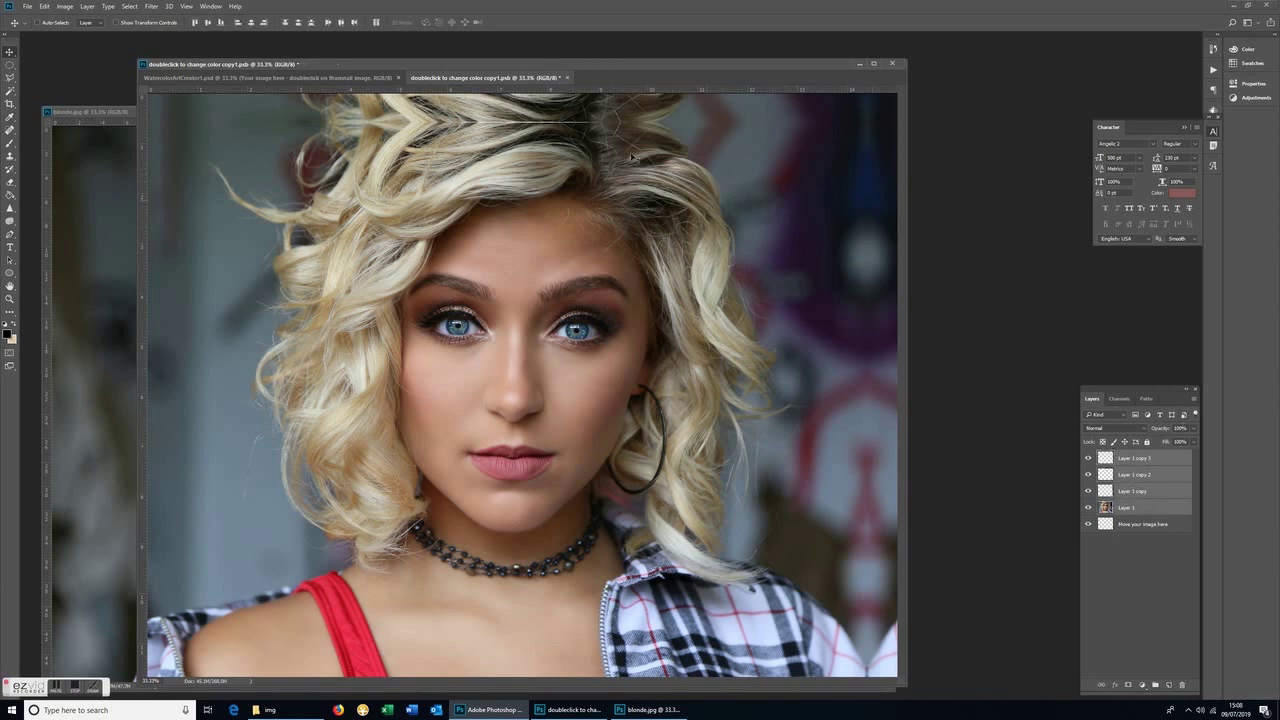
# Zoom out to 16.7% and scale the photo layers to cover the canvas bottom gap
pyautogui.click(187, 7)
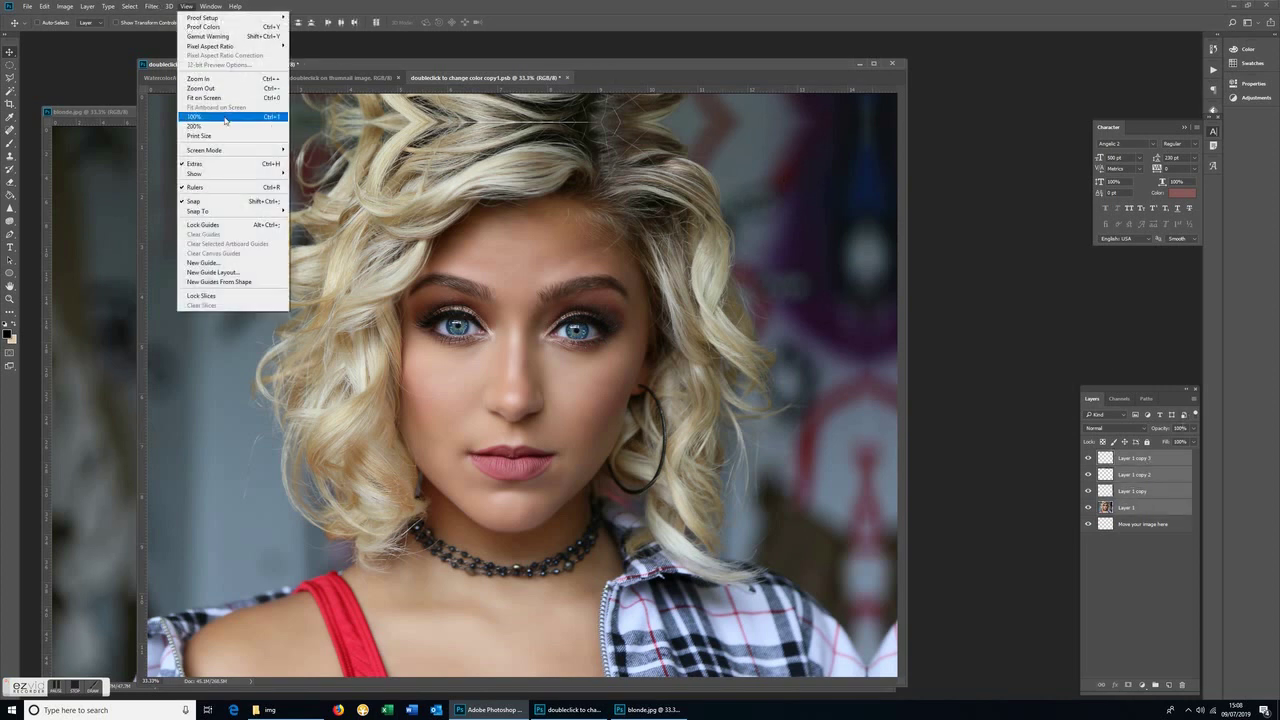
pyautogui.click(207, 92)
pyautogui.click(187, 7)
pyautogui.click(228, 88)
pyautogui.click(44, 6)
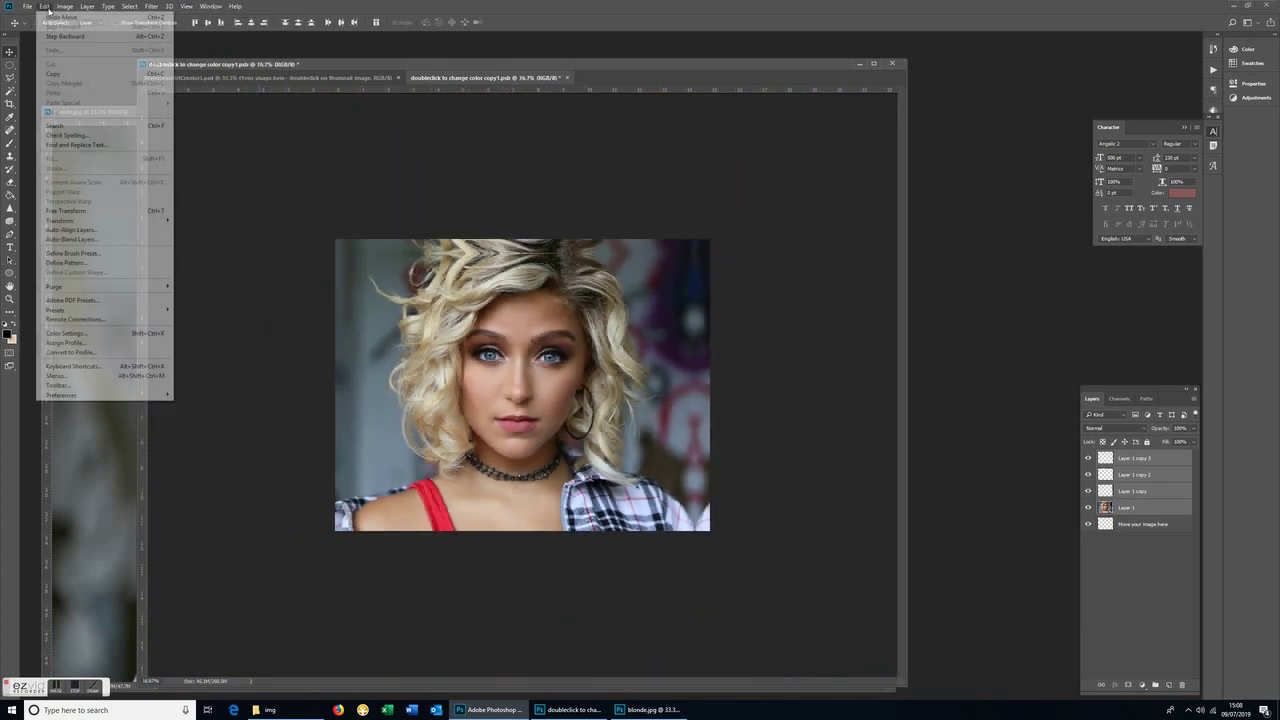
pyautogui.moveTo(60, 220)
pyautogui.click(190, 232)
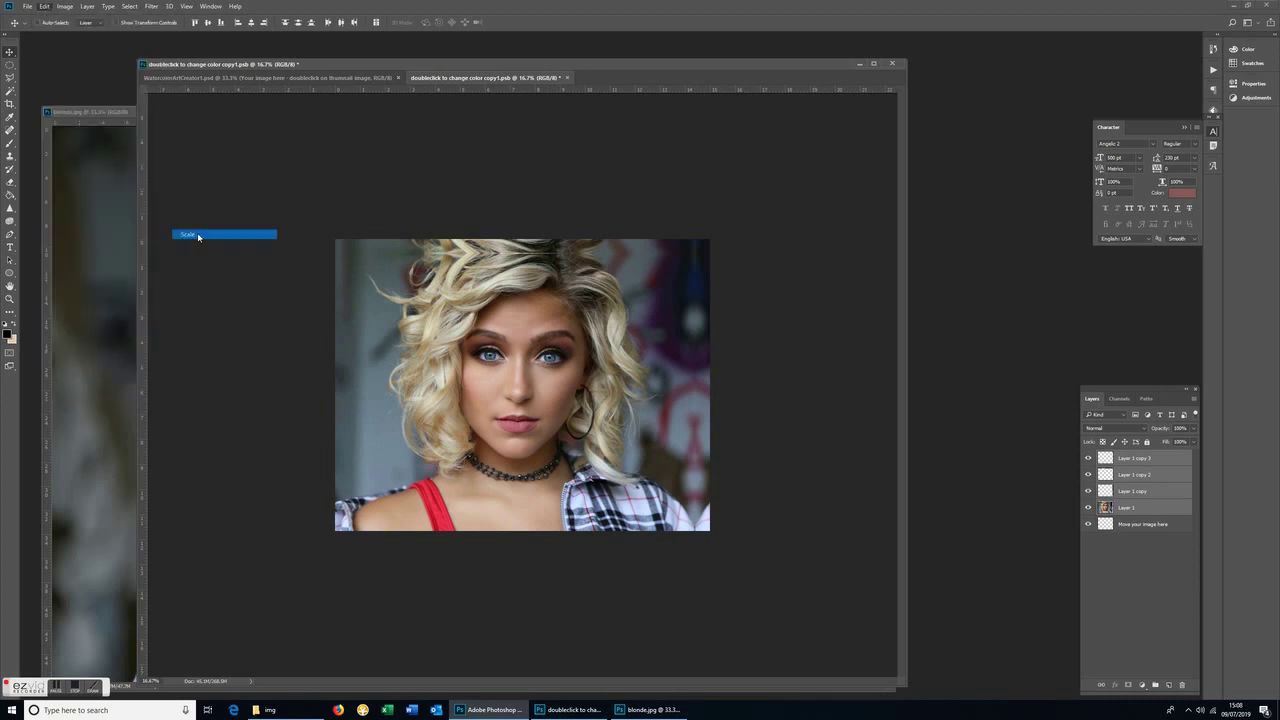
pyautogui.moveTo(280, 528); pyautogui.dragTo(320, 515)
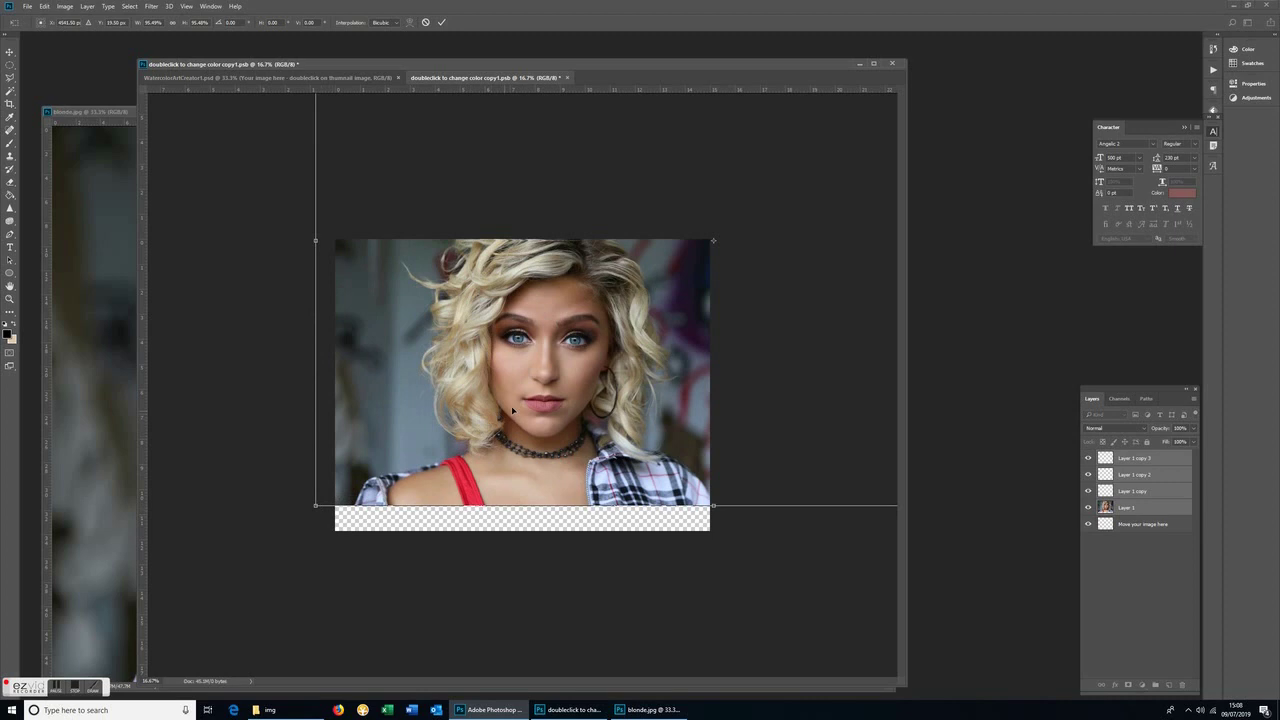
pyautogui.moveTo(566, 379); pyautogui.dragTo(547, 404)
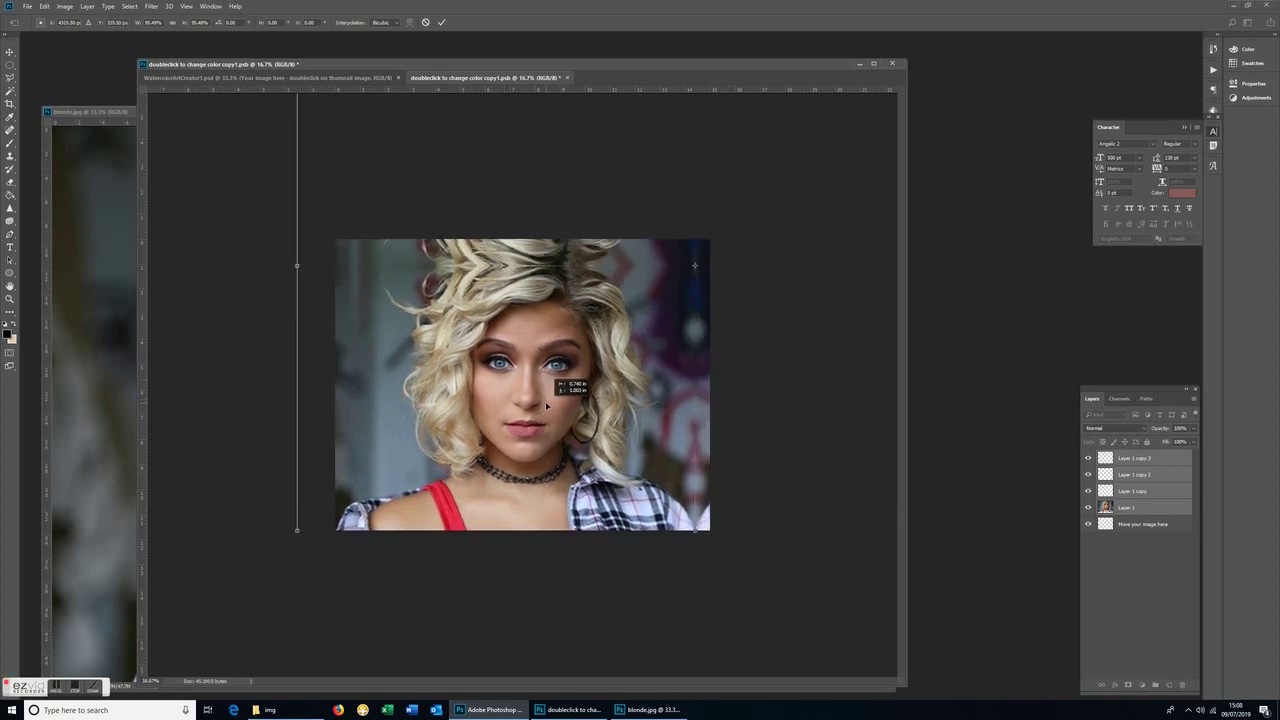
pyautogui.click(10, 51)
pyautogui.click(589, 263)
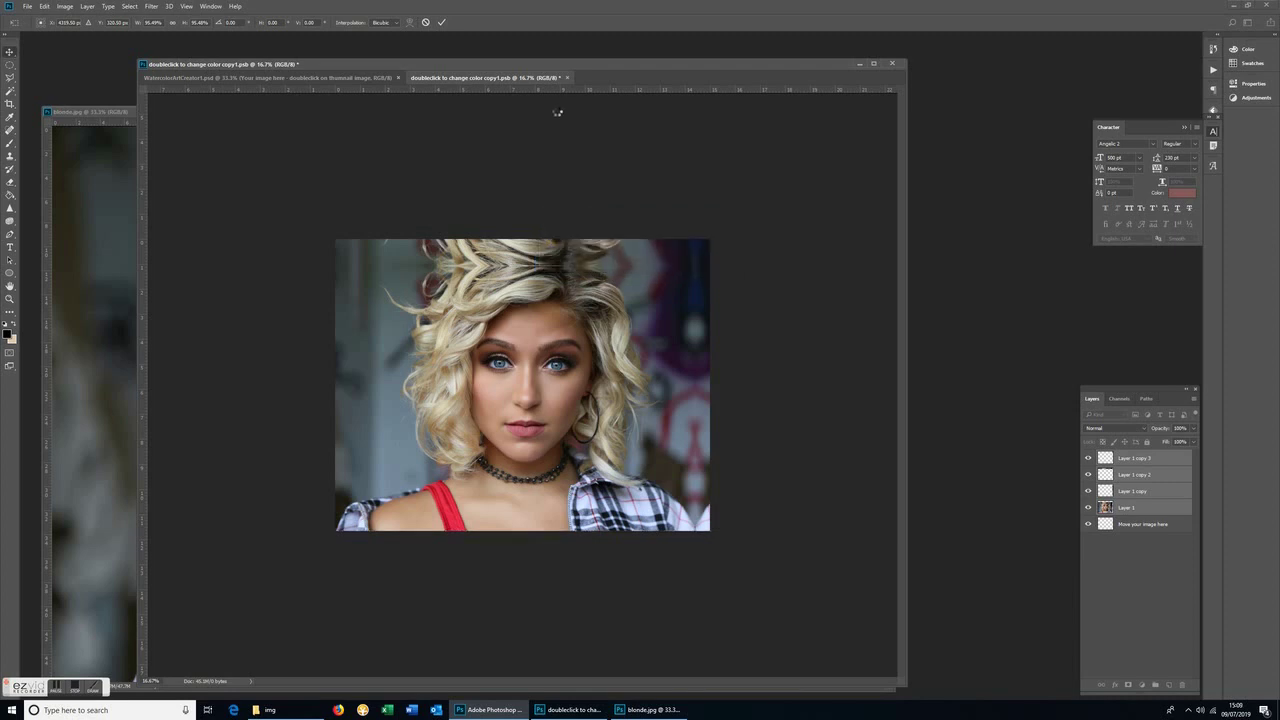
# Merge the four photo layers into one and save the replacement image on closing
pyautogui.rightClick(1159, 487)
pyautogui.click(1179, 338)
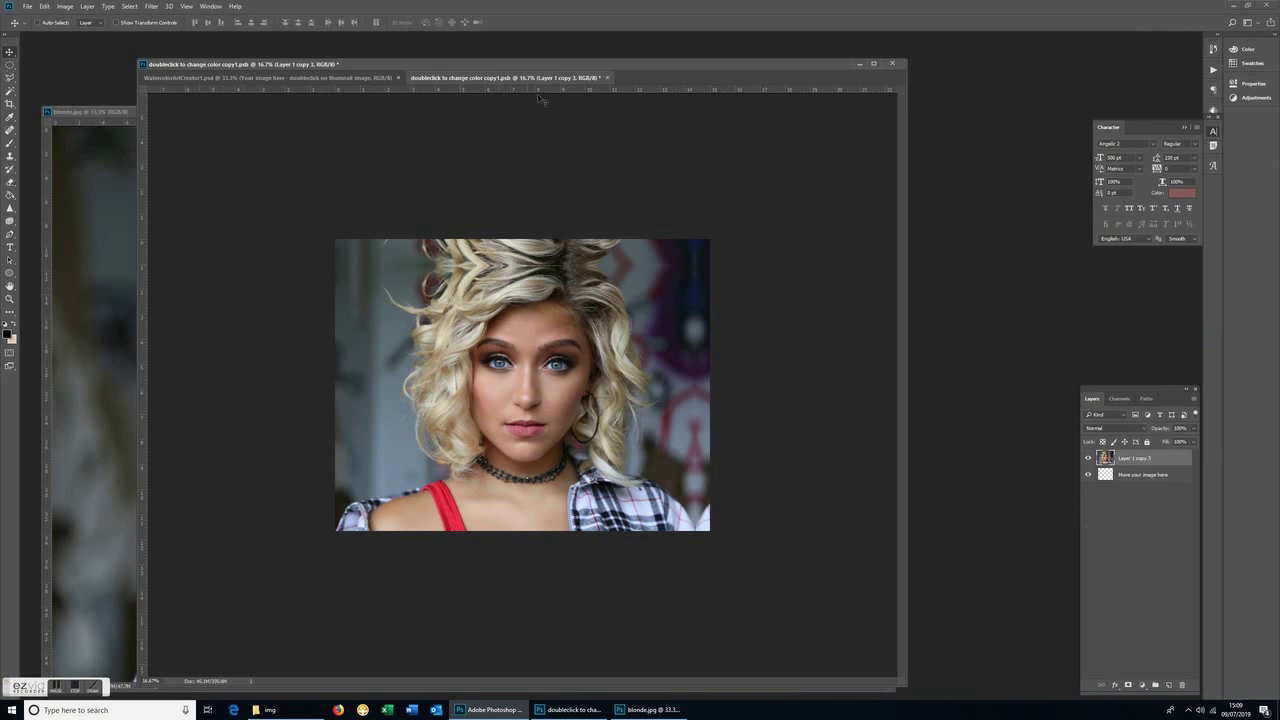
pyautogui.click(607, 78)
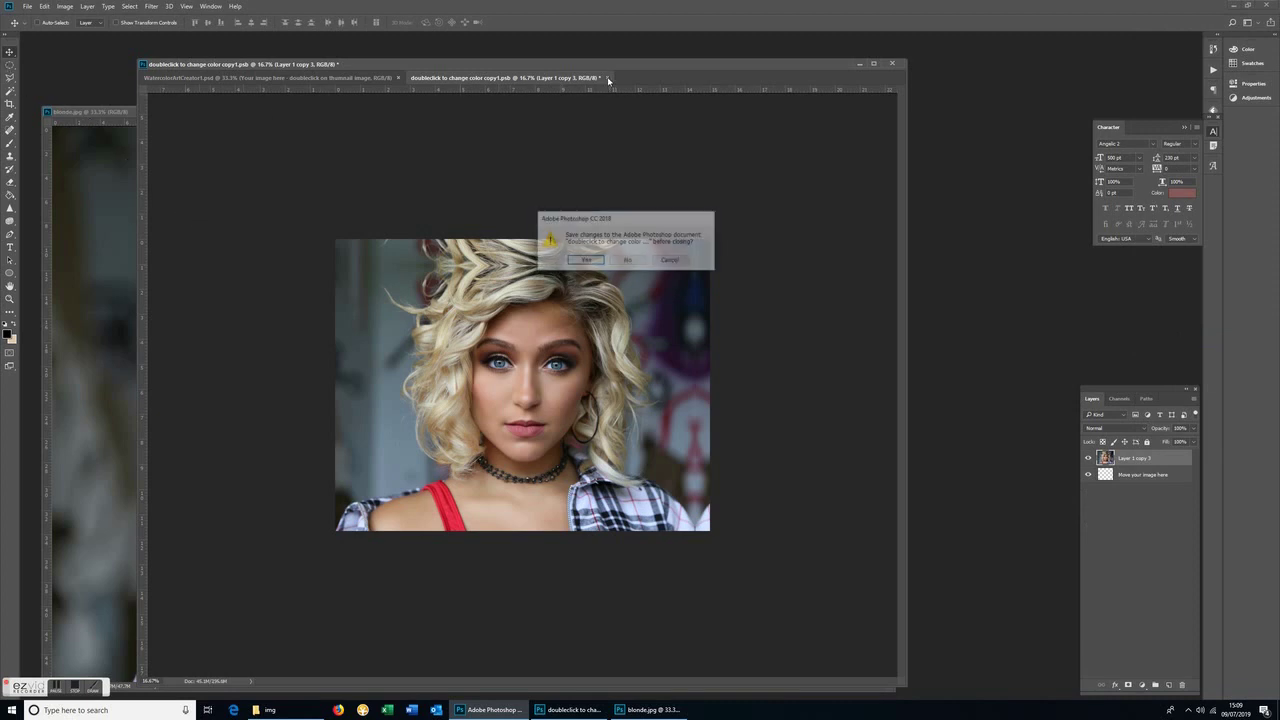
pyautogui.click(594, 263)
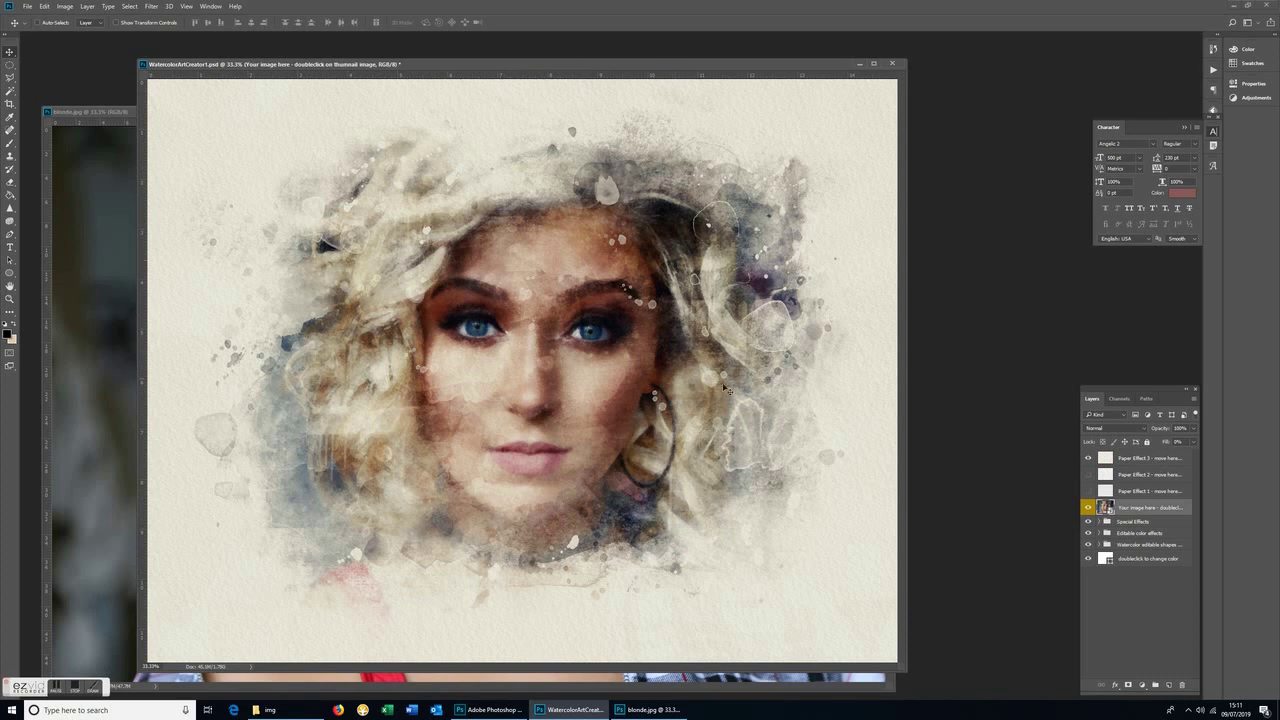
# Move the blonde.jpg window aside and bring the watercolor template back to front
pyautogui.click(127, 112)
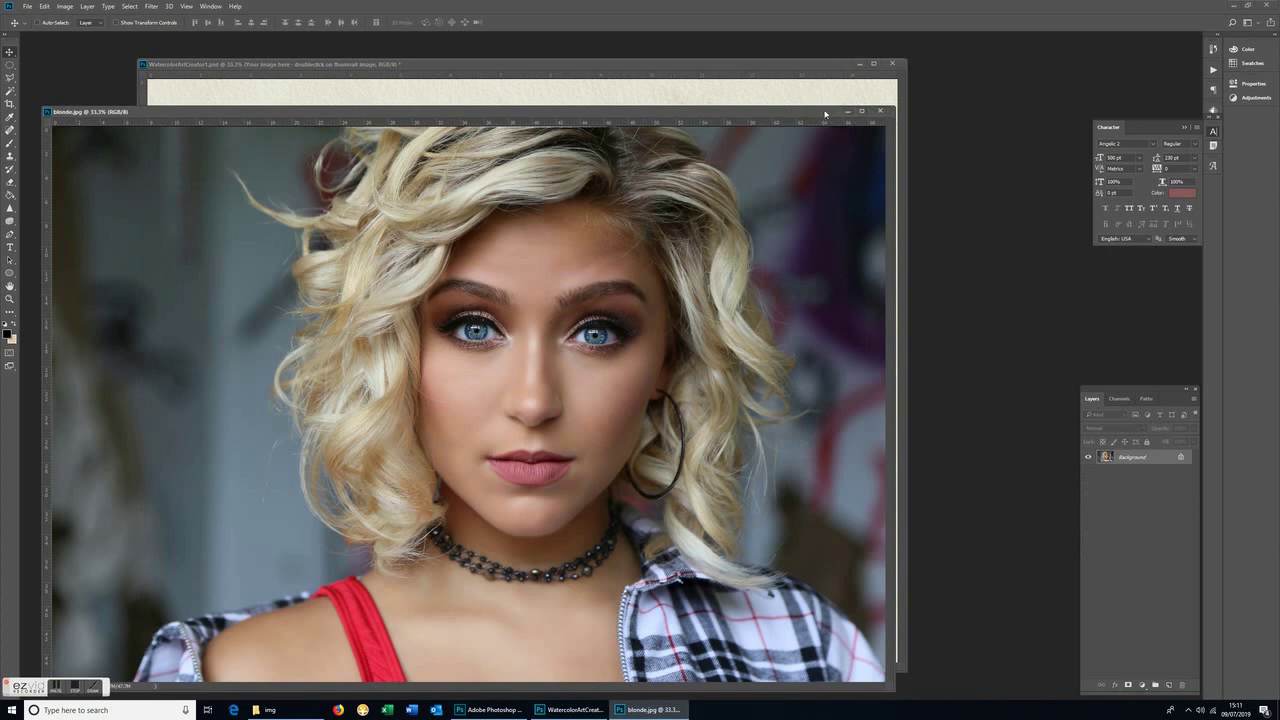
pyautogui.moveTo(825, 113); pyautogui.dragTo(787, 63)
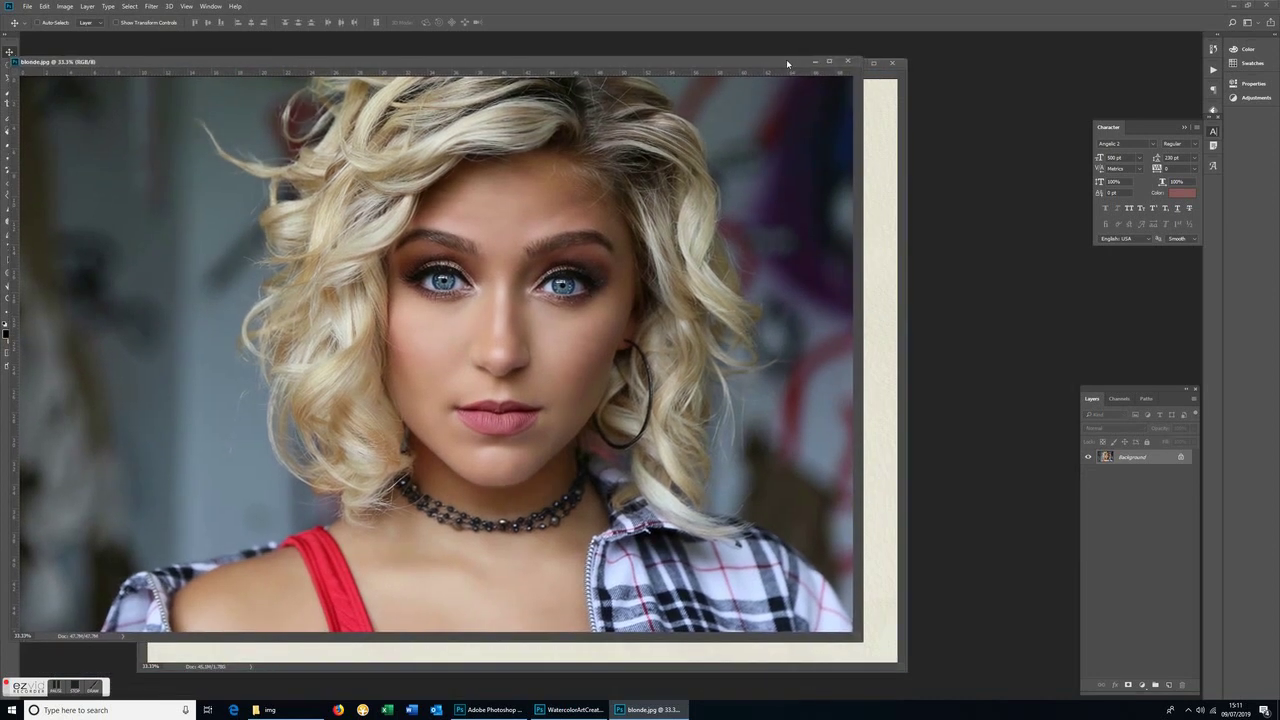
pyautogui.click(880, 110)
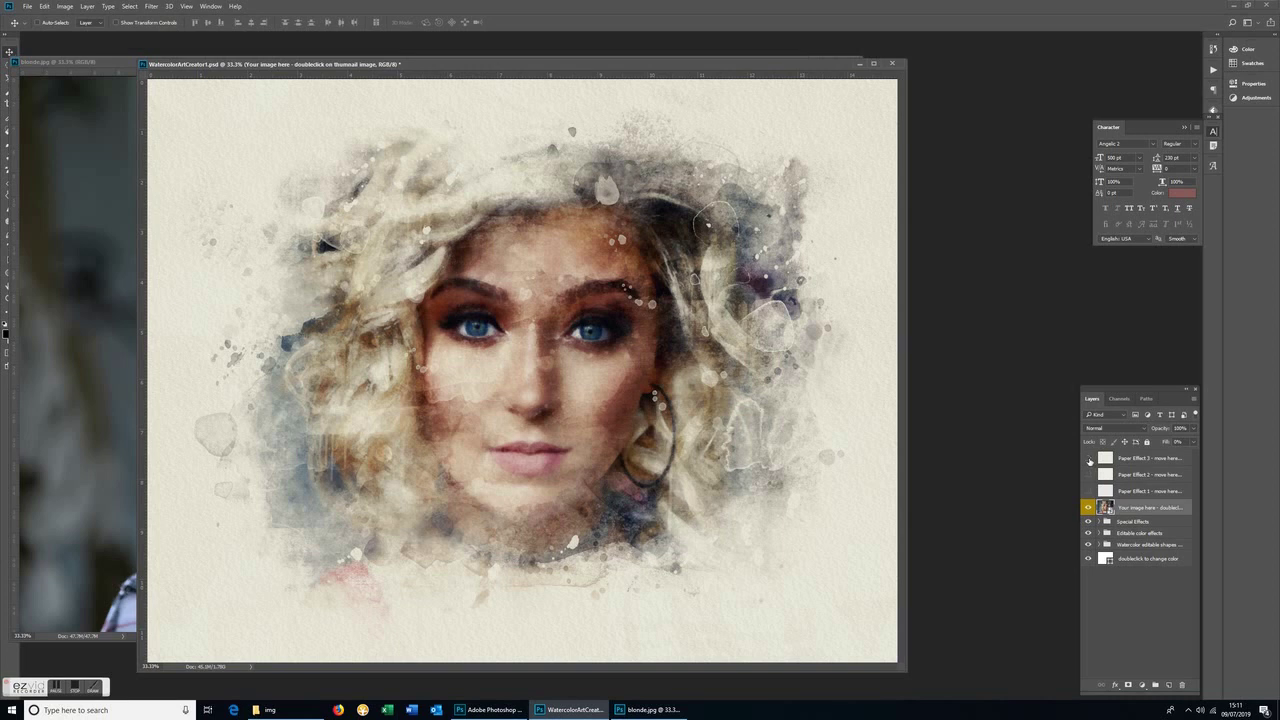
# Compare Paper Effects 3, 2 and 1, leaving only the greyer Paper Effect 1 visible
pyautogui.click(1089, 458)
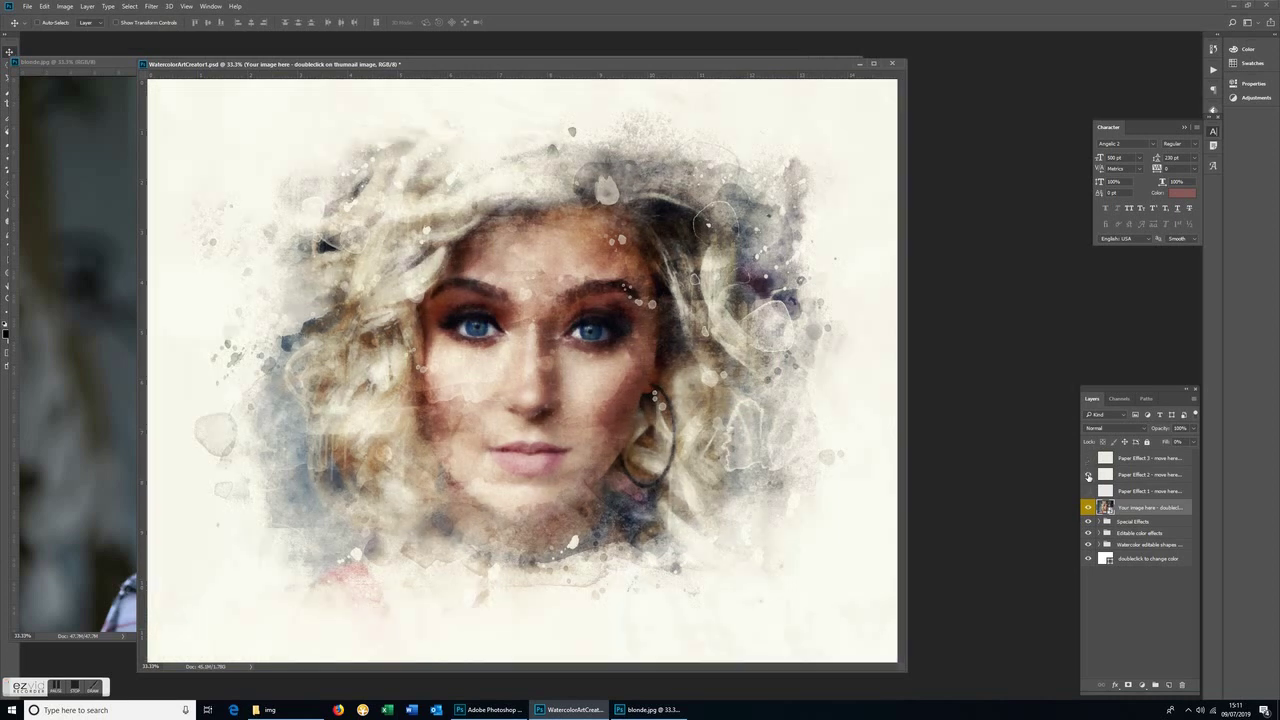
pyautogui.click(1088, 475)
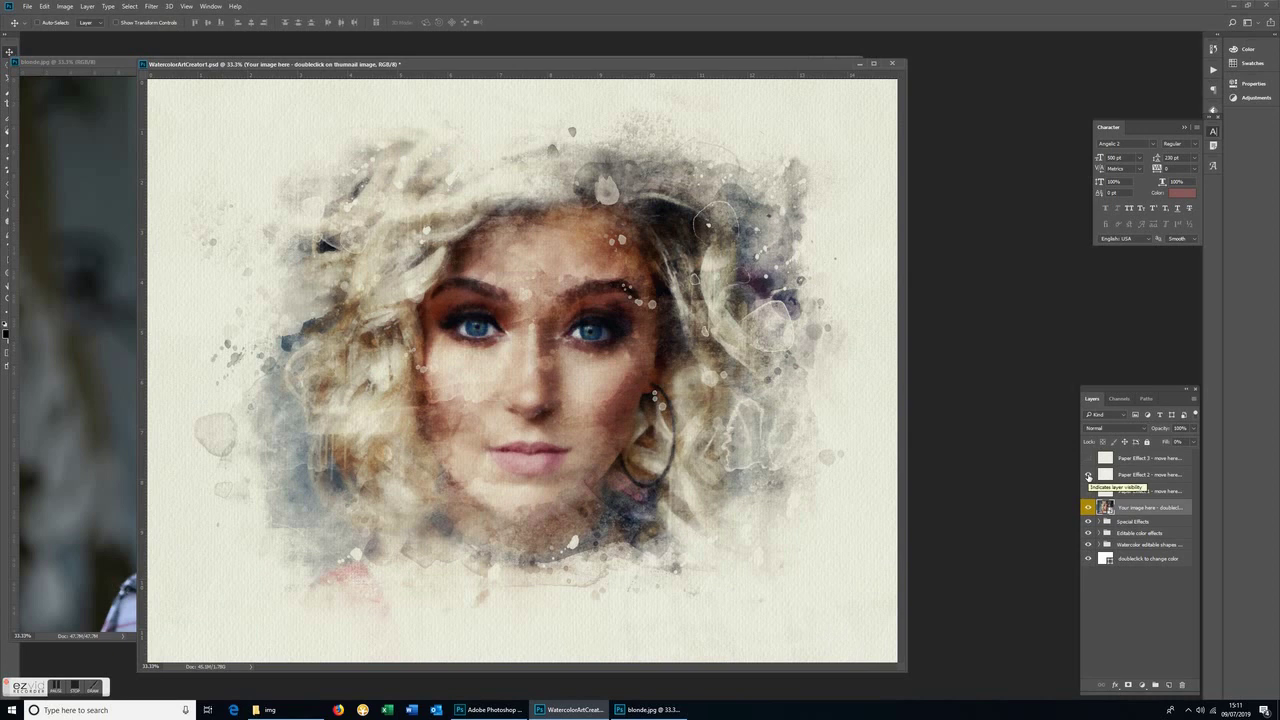
pyautogui.click(1089, 490)
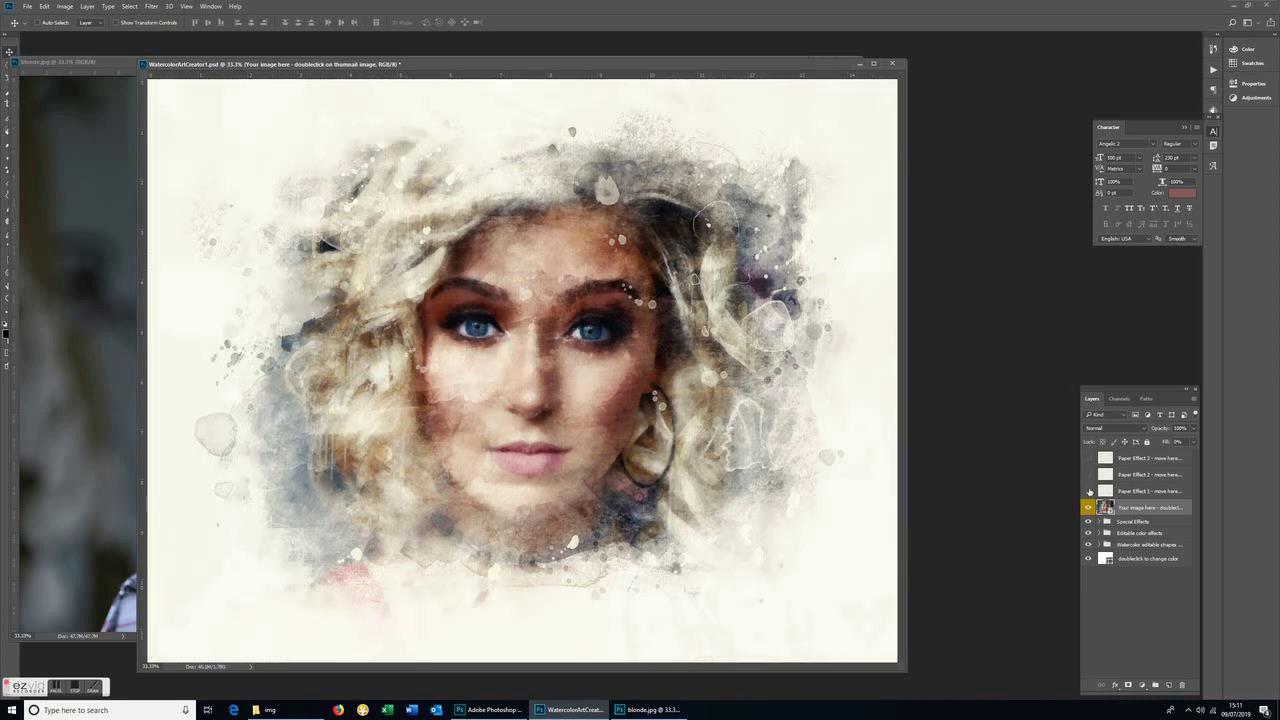
pyautogui.click(1089, 490)
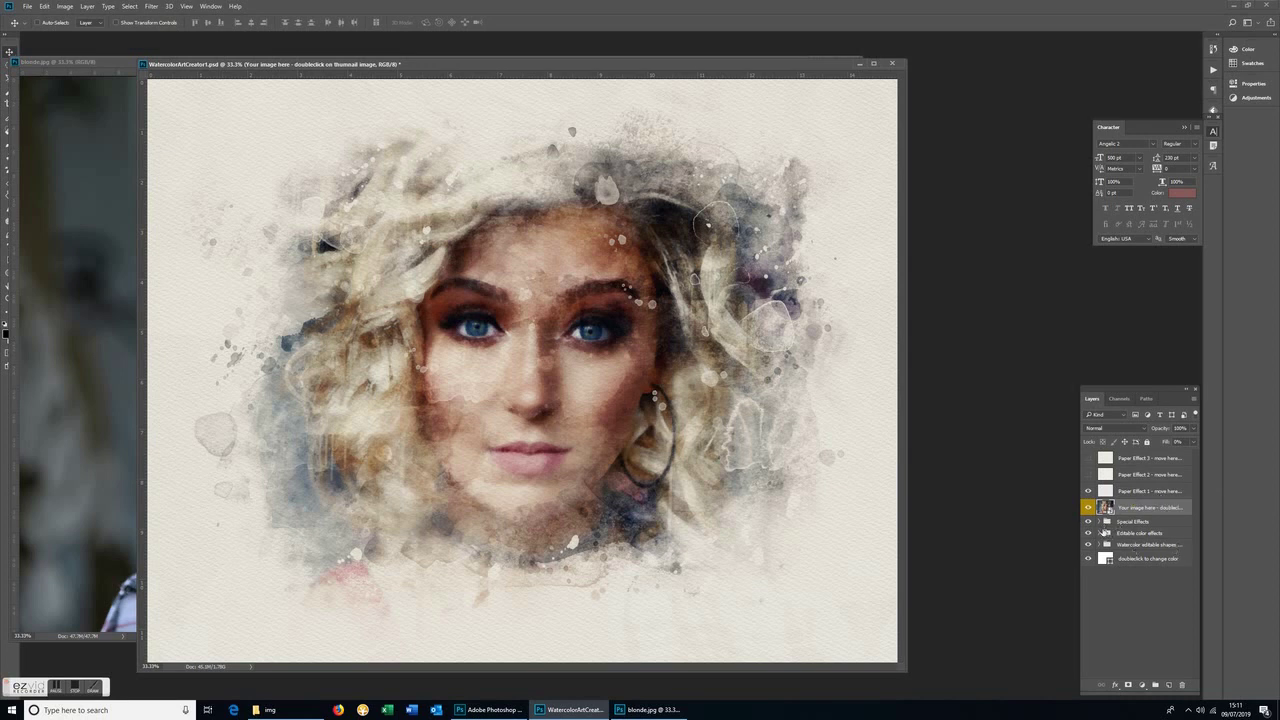
# Expand Special Effects and set Color Lookup 4 opacity to 45%
pyautogui.click(1099, 522)
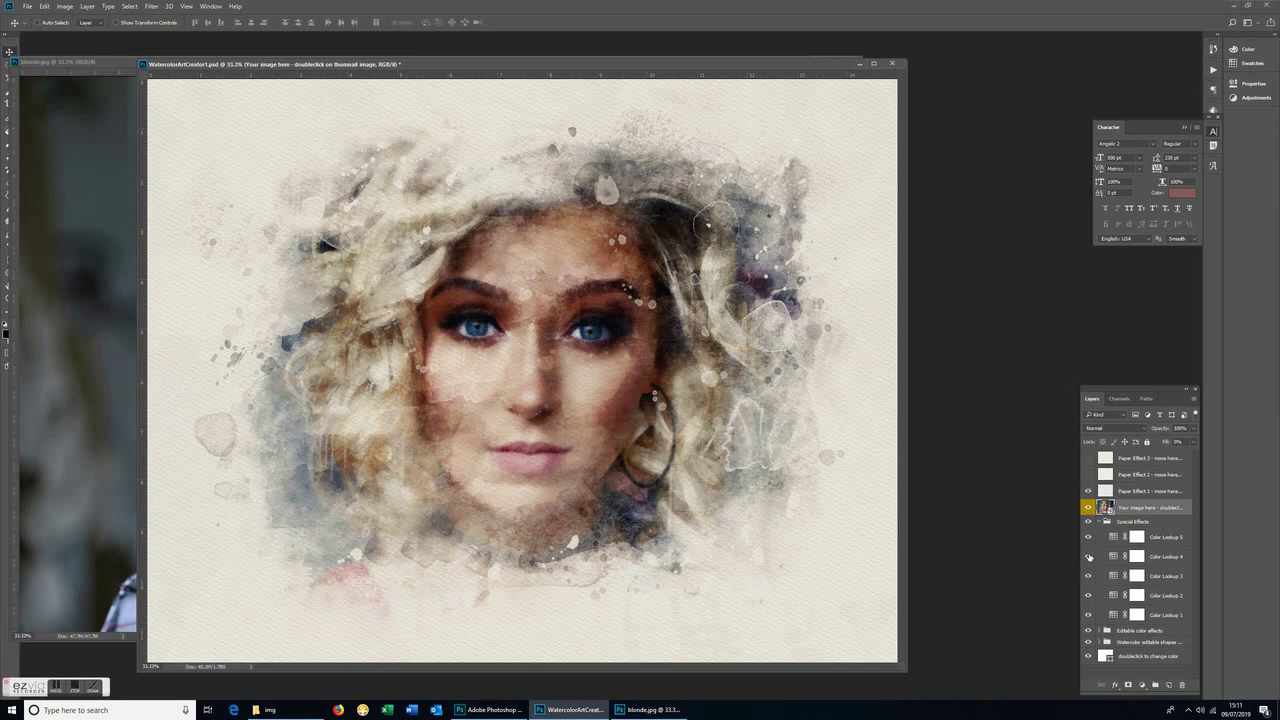
pyautogui.click(1088, 556)
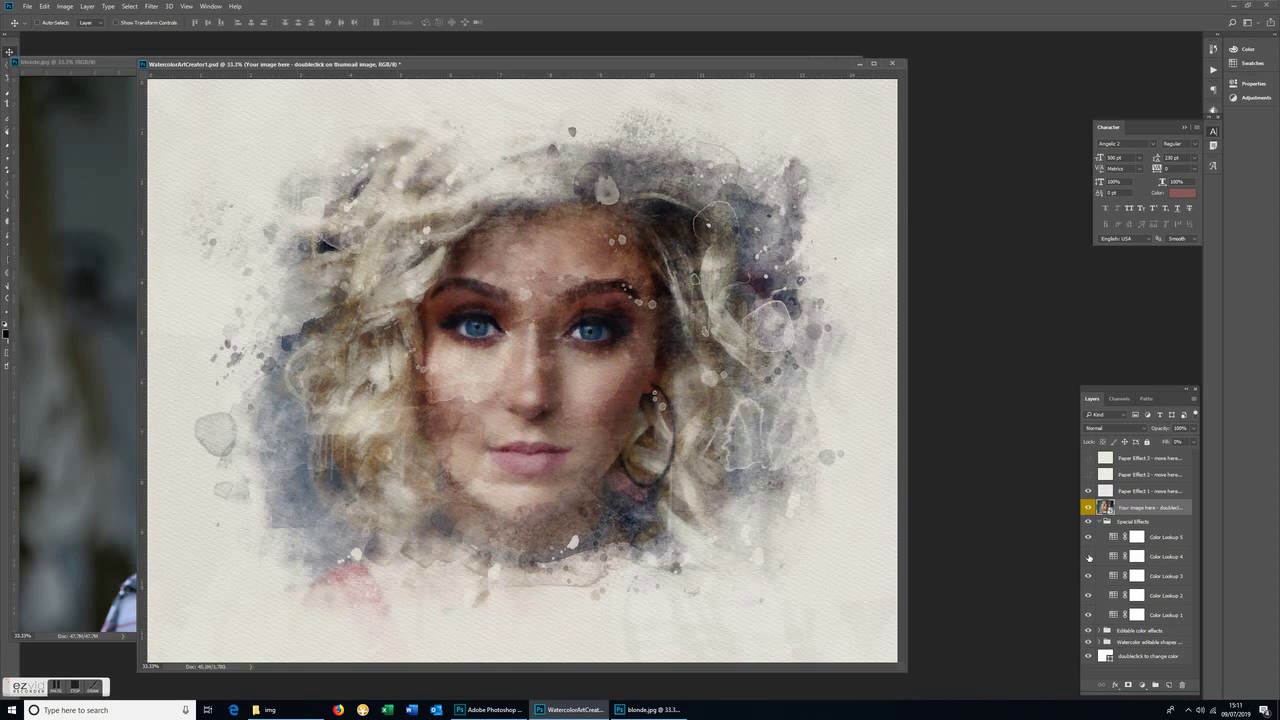
pyautogui.click(1088, 556)
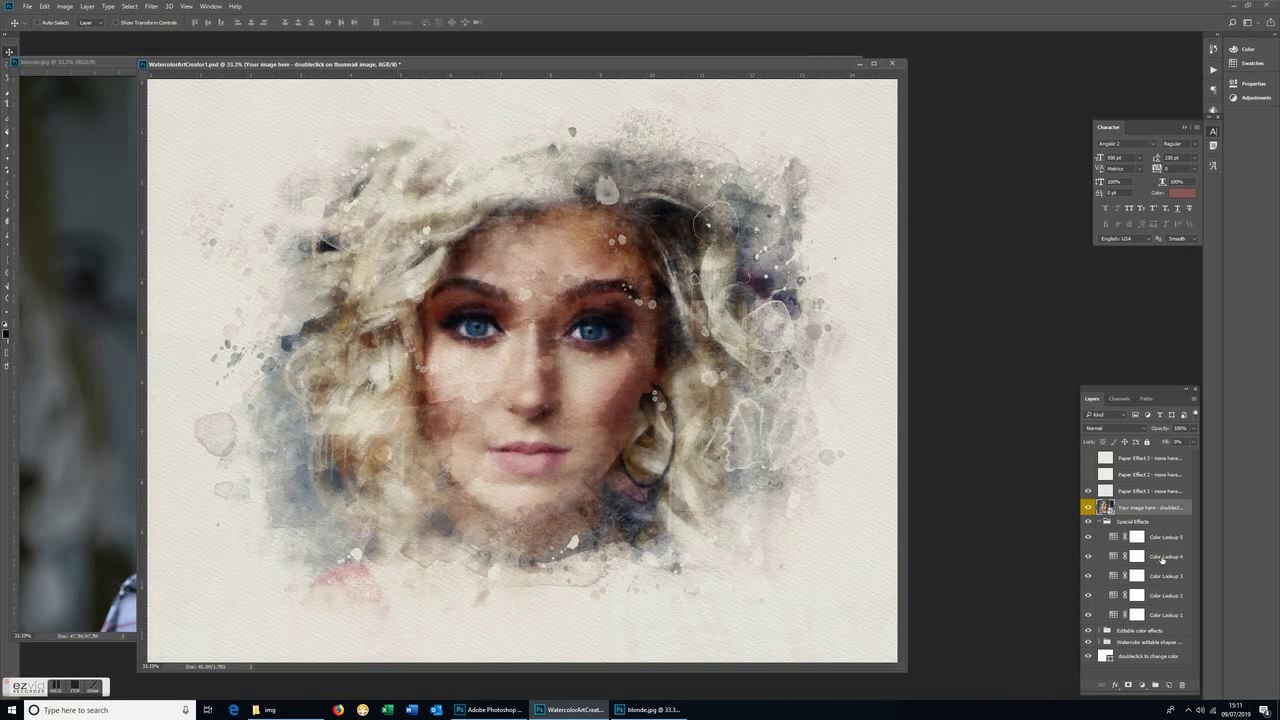
pyautogui.click(1162, 559)
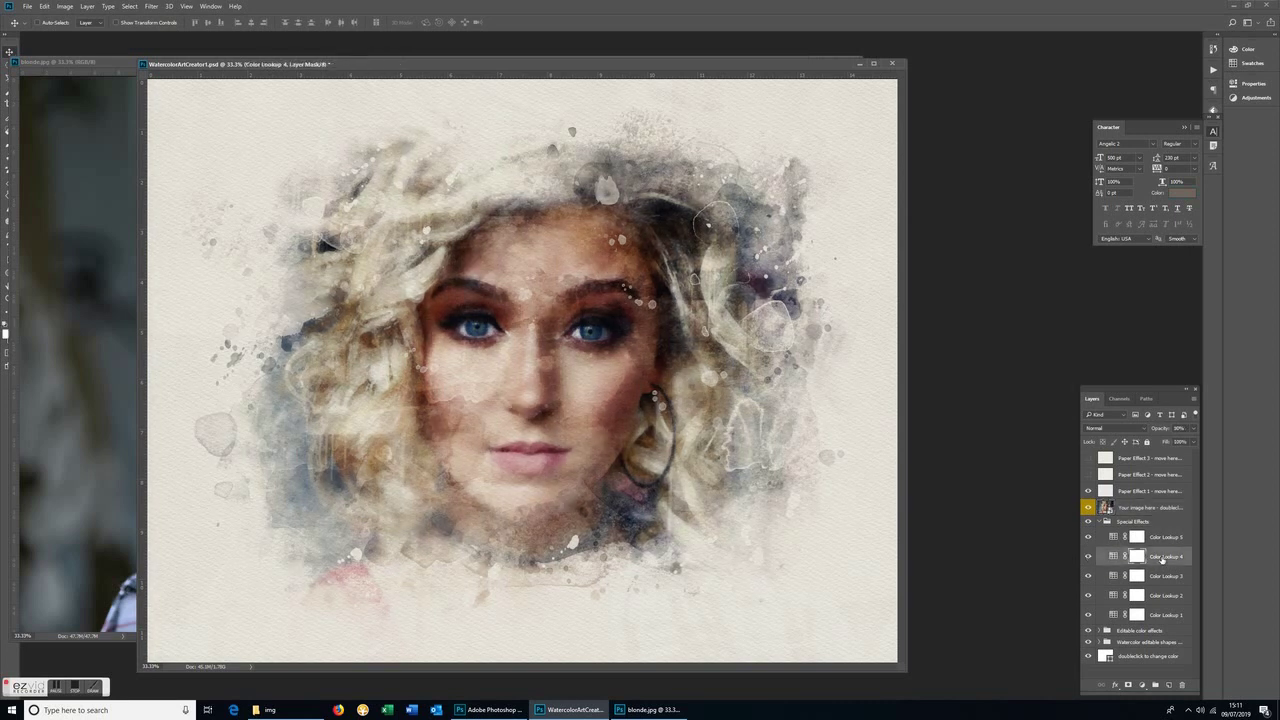
pyautogui.click(1193, 428)
pyautogui.moveTo(1170, 442); pyautogui.dragTo(1163, 443)
pyautogui.click(1165, 578)
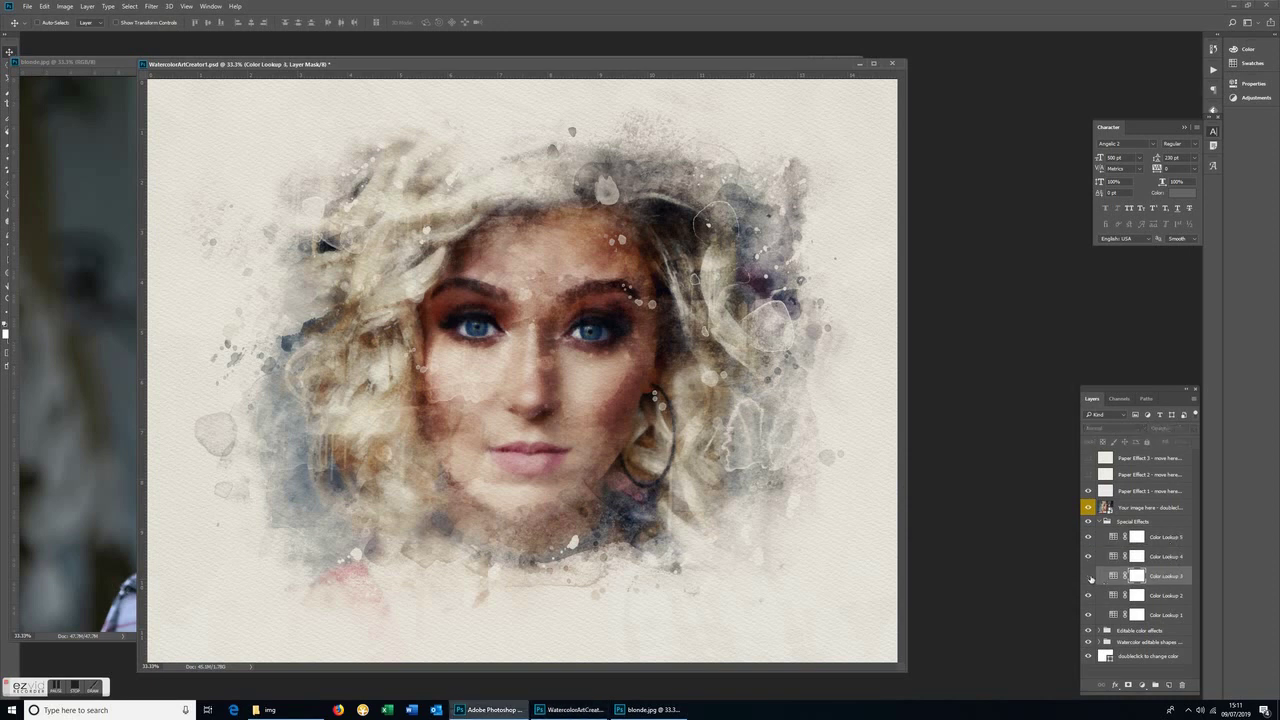
# Turn Color Lookup 3 on at about 22% opacity
pyautogui.click(1089, 577)
pyautogui.click(1193, 430)
pyautogui.moveTo(1159, 442); pyautogui.dragTo(1161, 442)
# Compare Color Lookup 2 and 1 on and off, then collapse the Special Effects group
pyautogui.click(1165, 596)
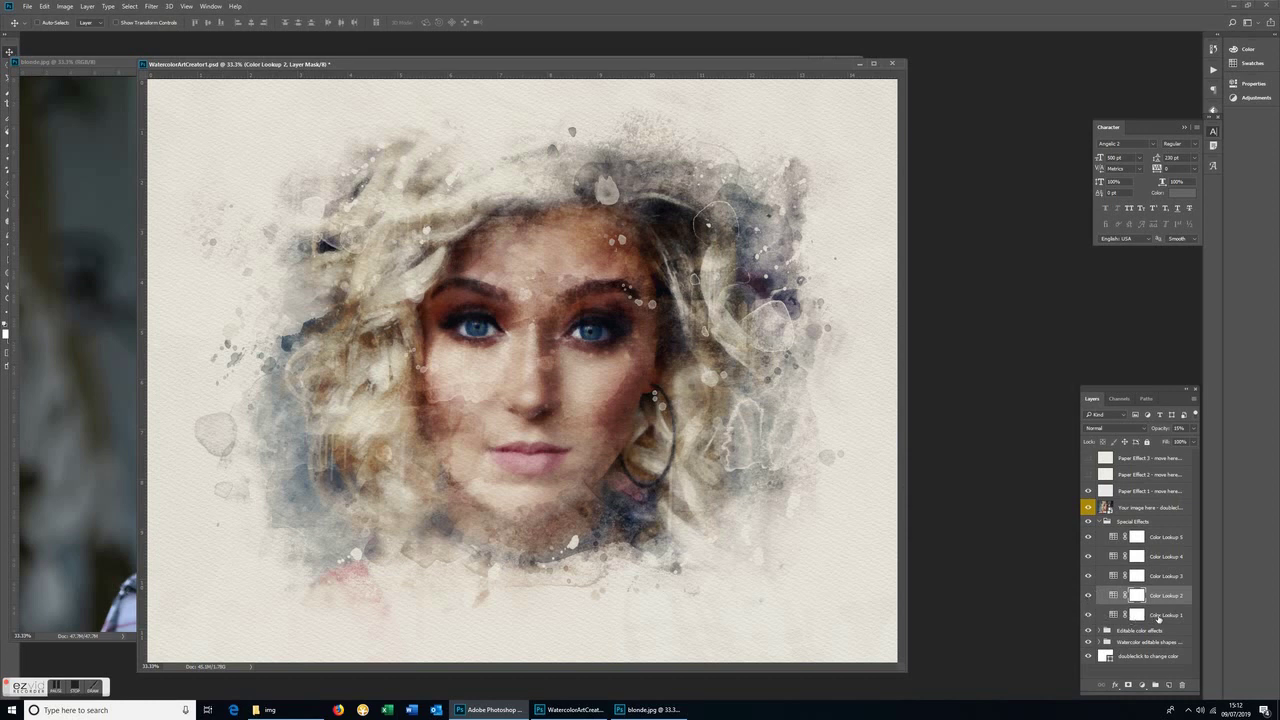
pyautogui.click(1158, 618)
pyautogui.click(1089, 617)
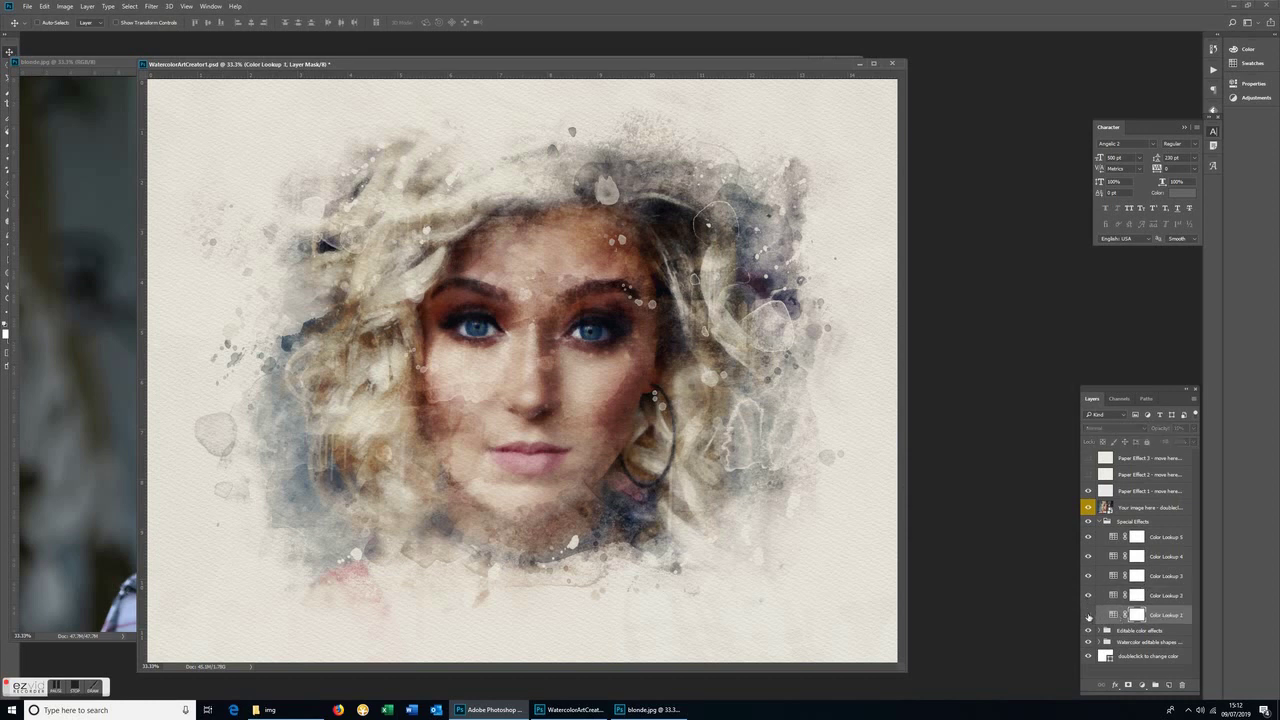
pyautogui.click(1089, 617)
pyautogui.click(1101, 521)
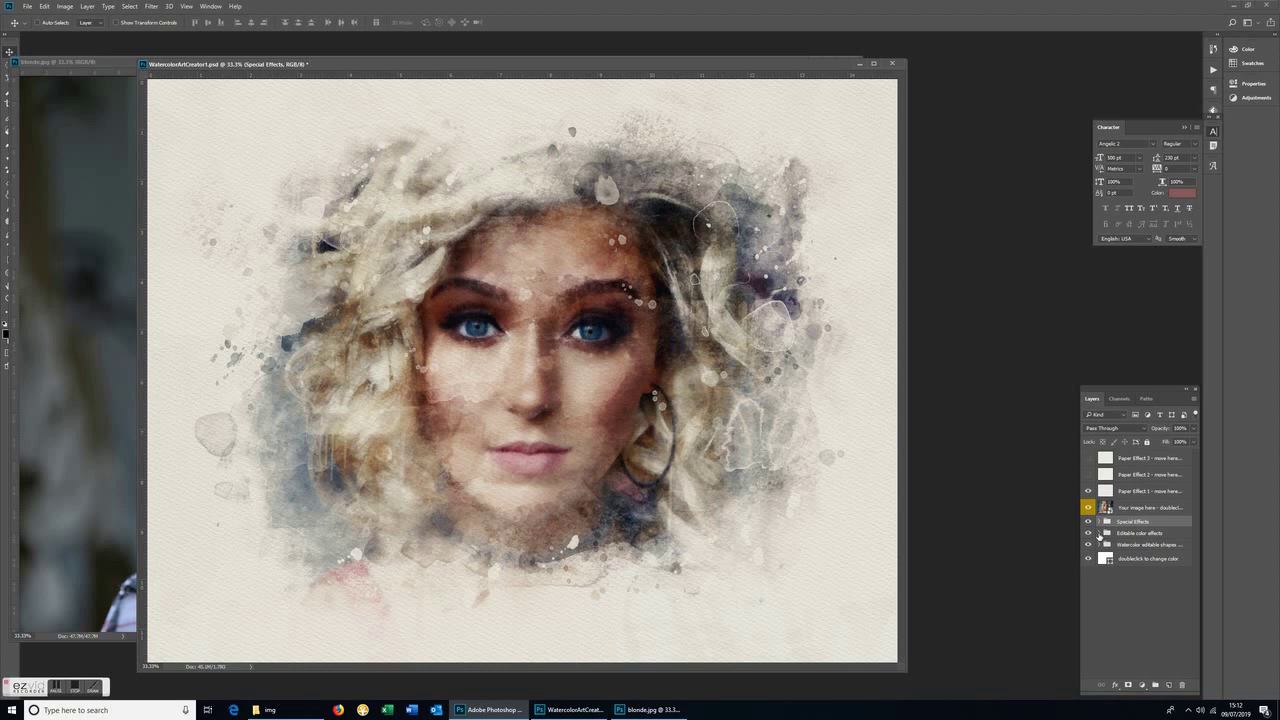
# In Editable color effects, try the Color Tone layer at about 77% opacity, then hide it
pyautogui.click(1099, 533)
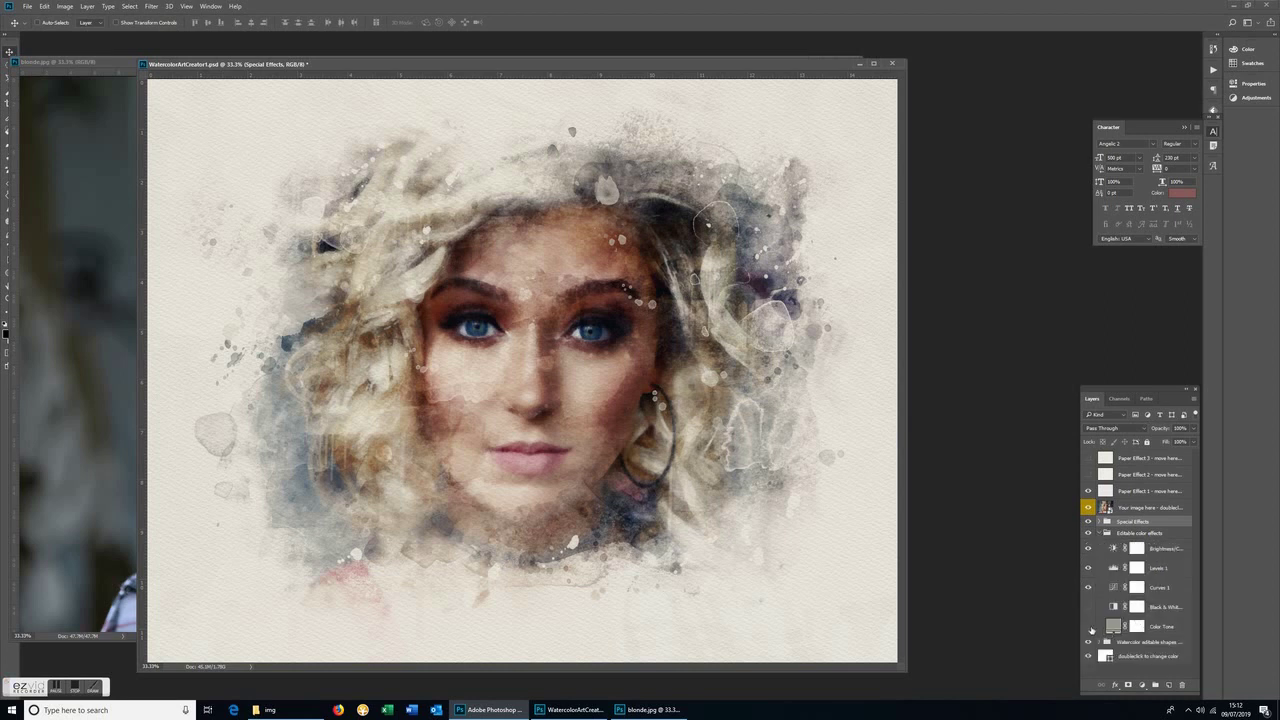
pyautogui.click(1088, 627)
pyautogui.click(1088, 627)
pyautogui.click(1150, 626)
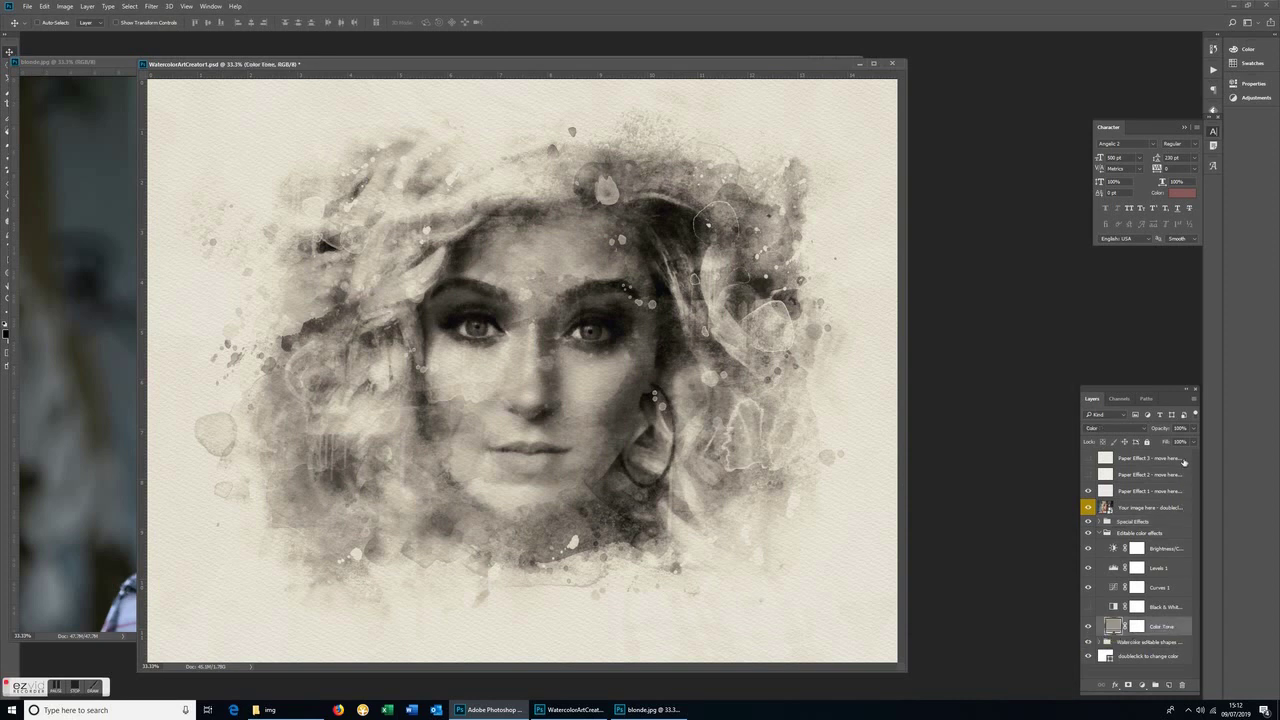
pyautogui.click(1194, 429)
pyautogui.moveTo(1190, 441)
pyautogui.mouseDown()
pyautogui.moveTo(1173, 442)
pyautogui.moveTo(1220, 445)
pyautogui.mouseUp()
pyautogui.click(1088, 627)
# Preview the Black & White 1 greyscale, then switch it off and select Levels 1
pyautogui.click(1088, 607)
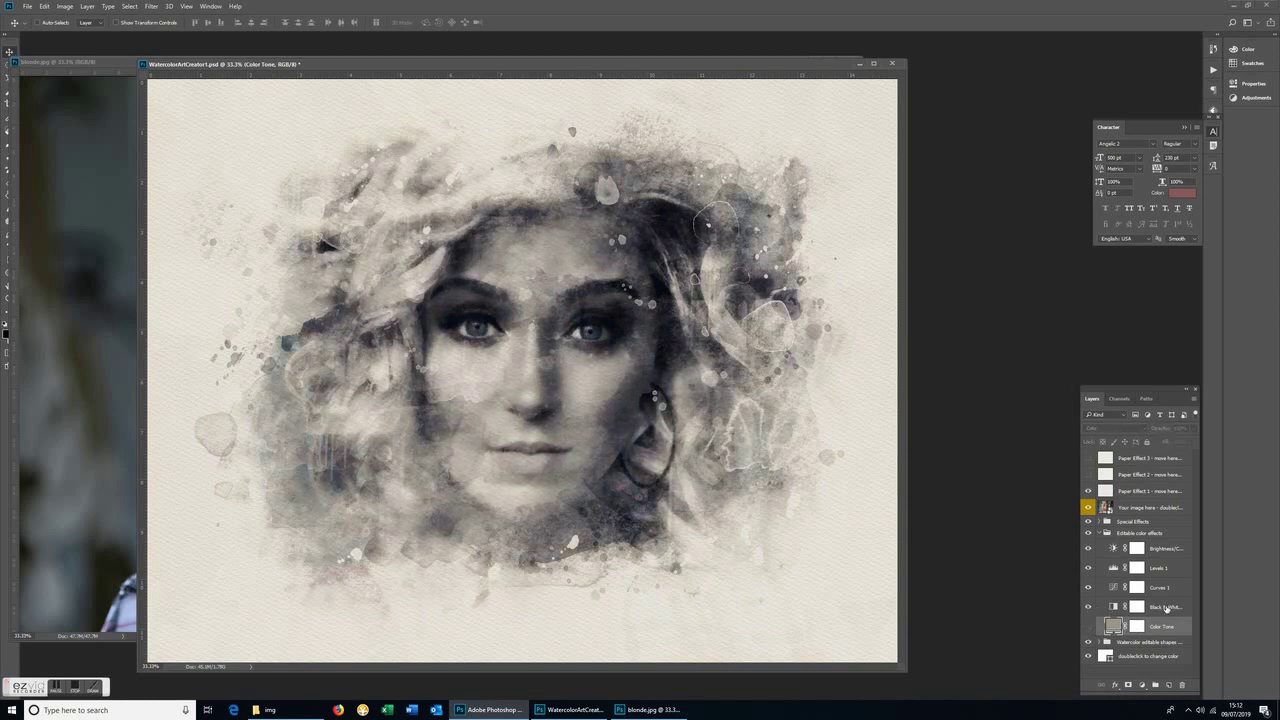
pyautogui.click(1168, 606)
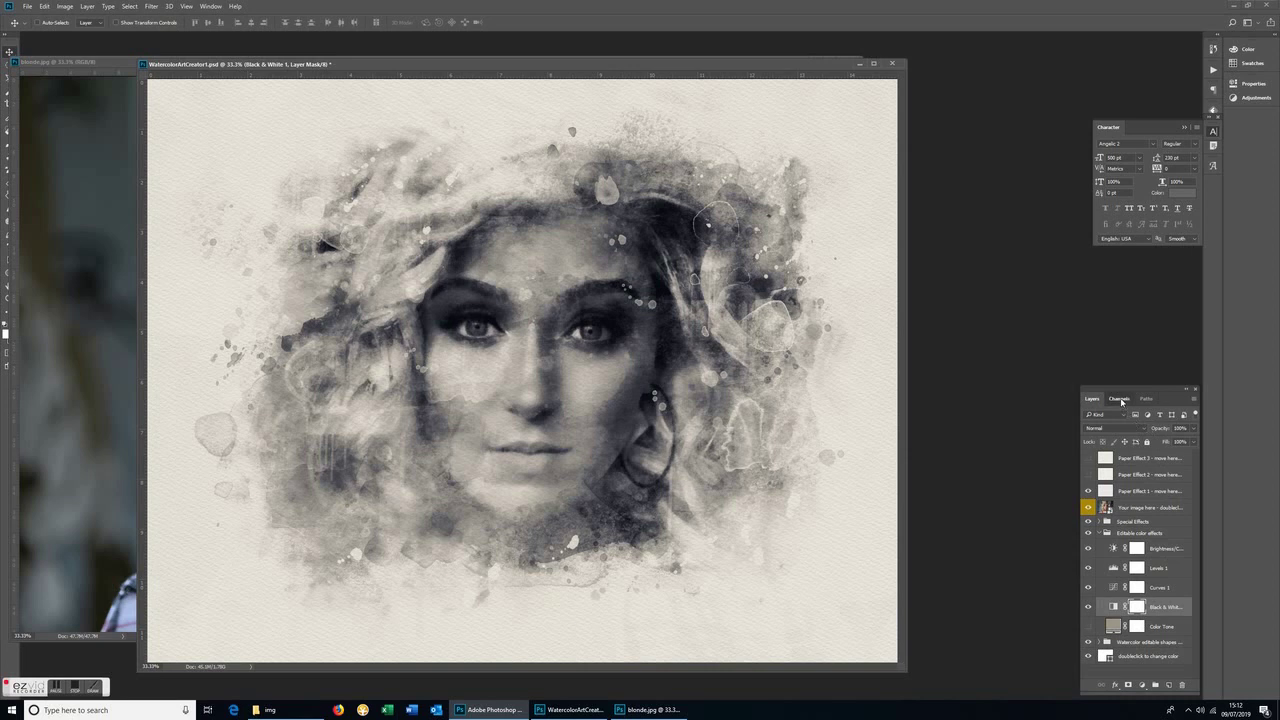
pyautogui.click(1120, 399)
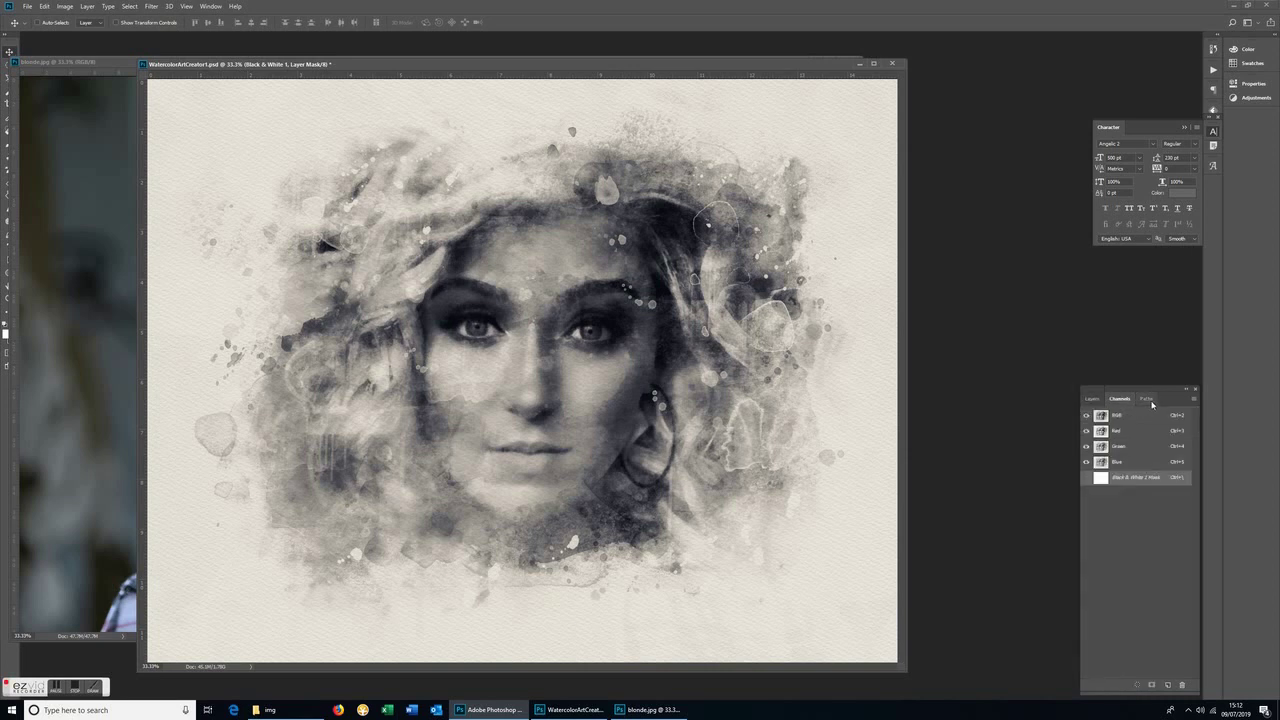
pyautogui.click(1150, 400)
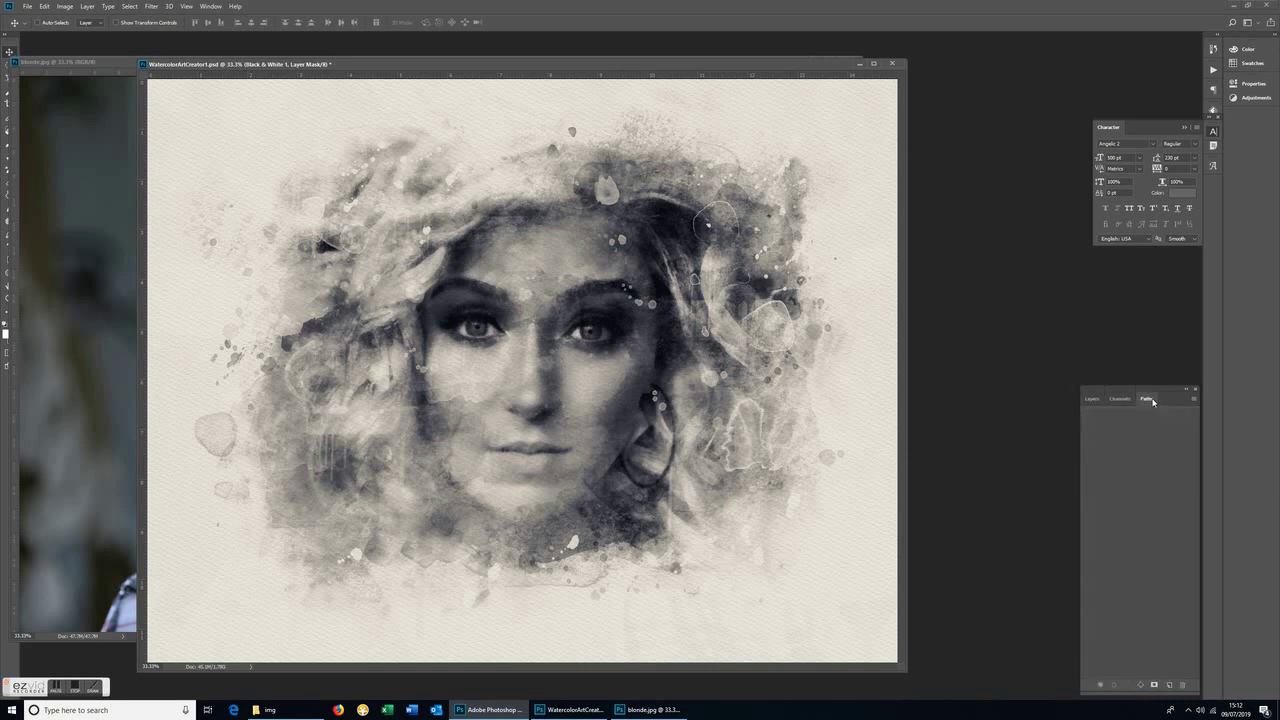
pyautogui.click(1100, 400)
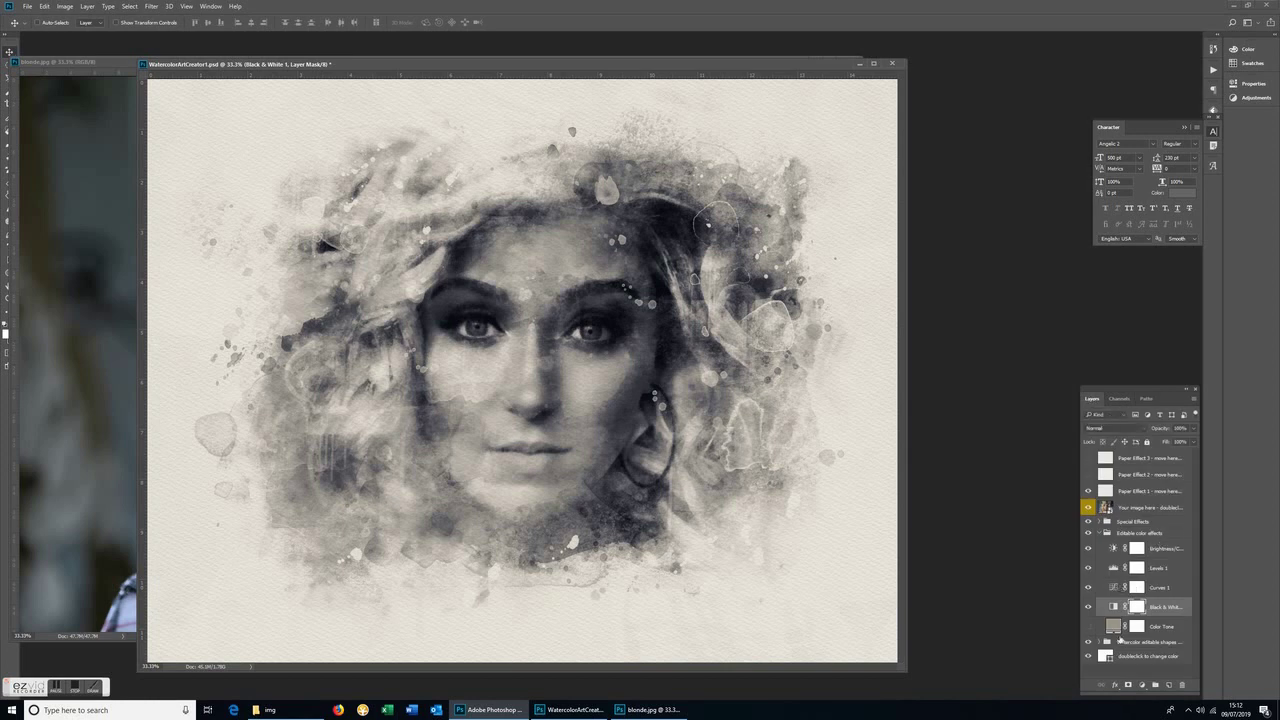
pyautogui.click(1088, 607)
pyautogui.click(1160, 569)
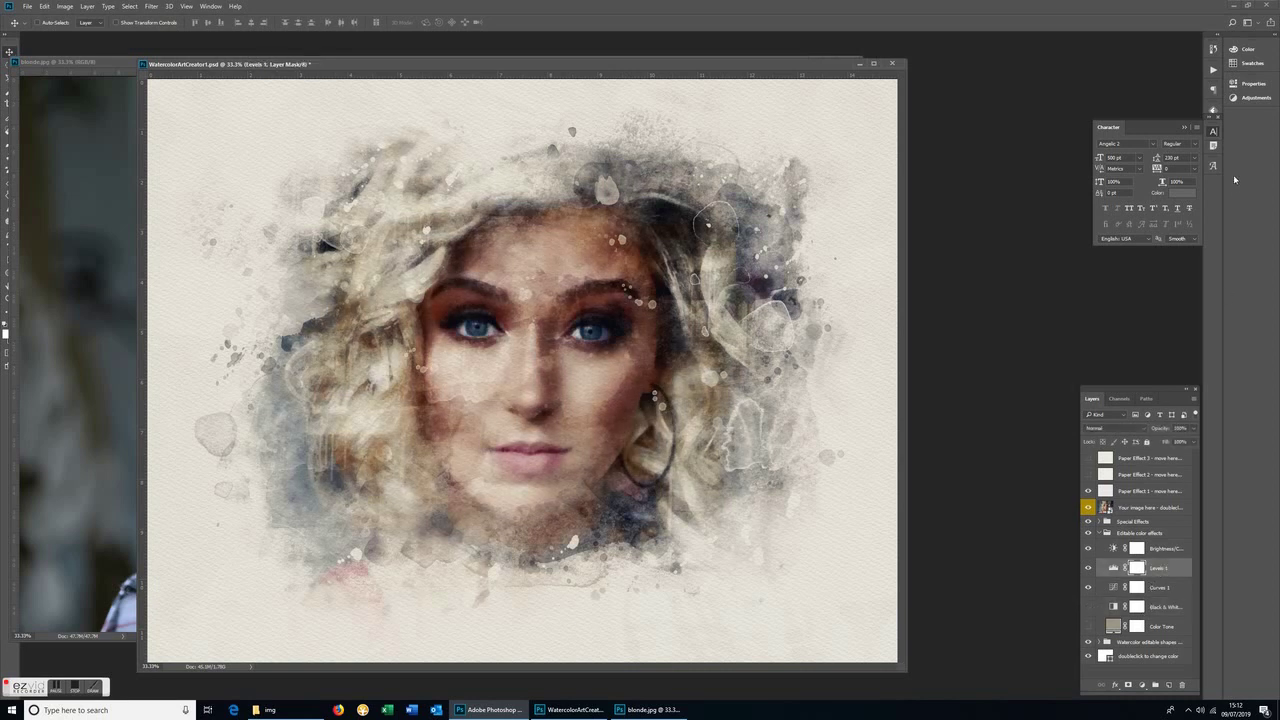
# Show the Levels 1 properties and compare the effect off and on
pyautogui.click(1246, 98)
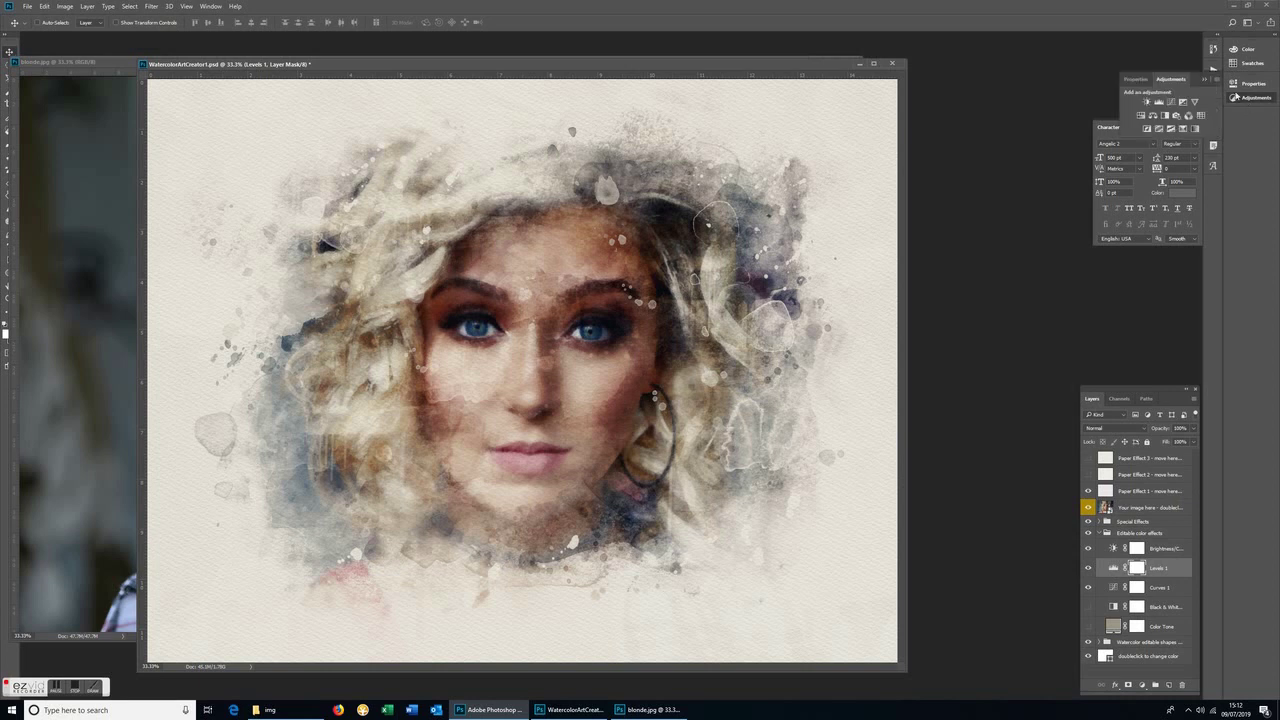
pyautogui.click(1130, 79)
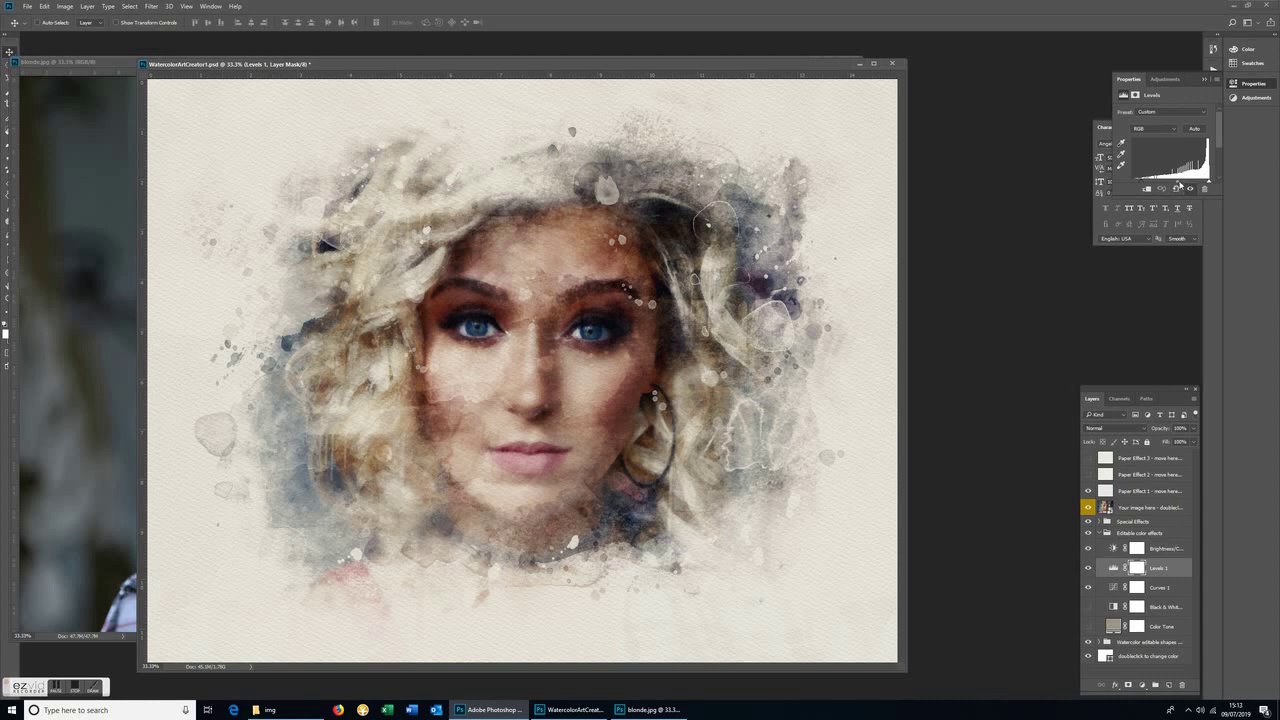
pyautogui.click(1191, 187)
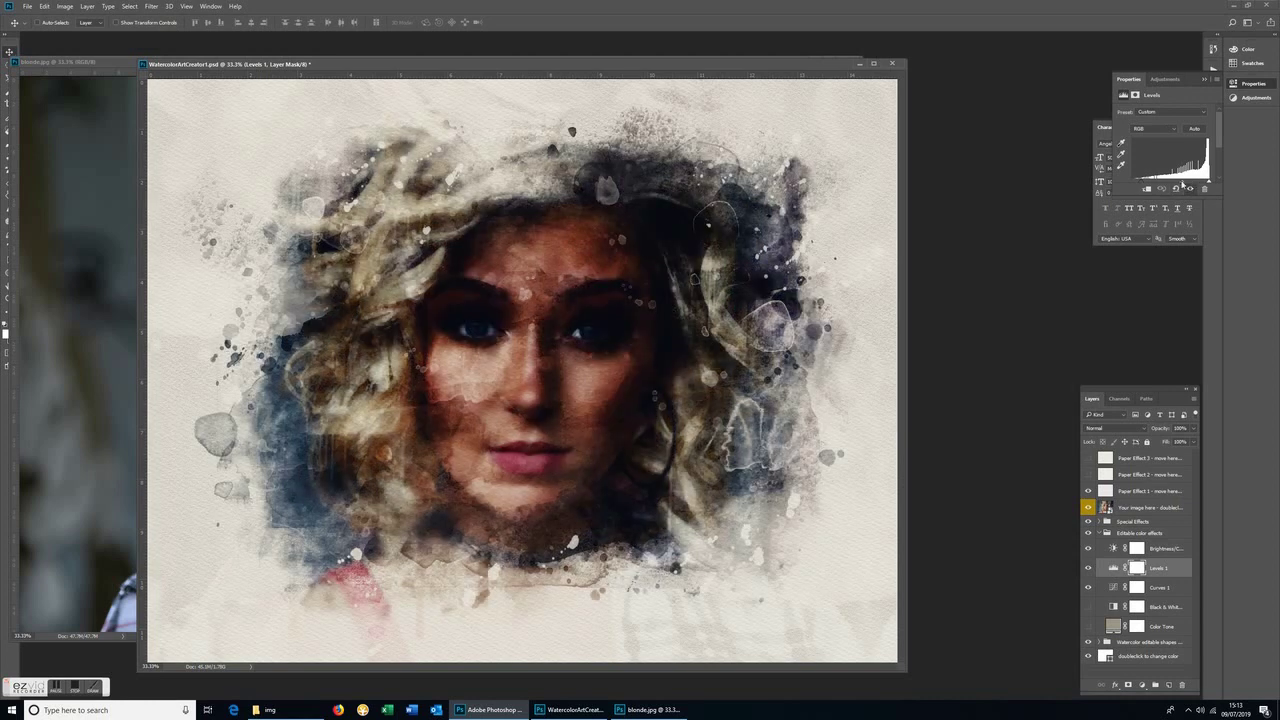
pyautogui.click(1175, 187)
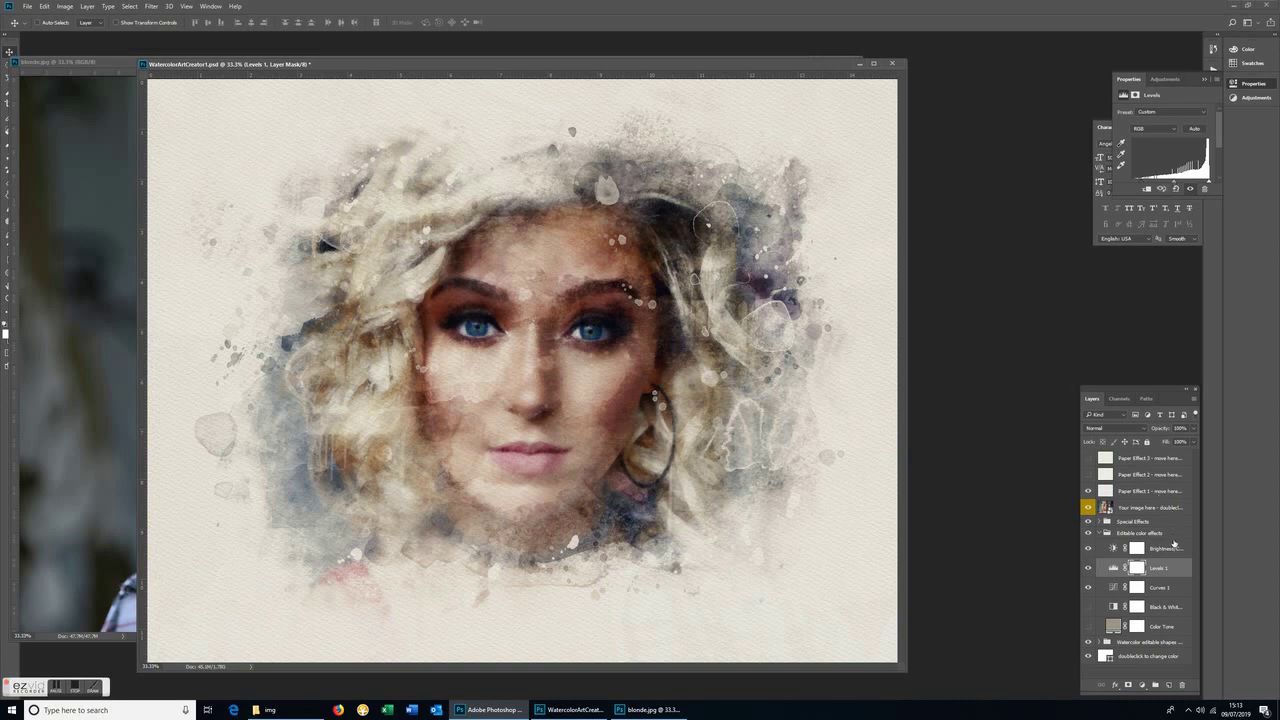
# Lower Brightness/Contrast brightness to -10, then select the Editable color effects group
pyautogui.click(1174, 547)
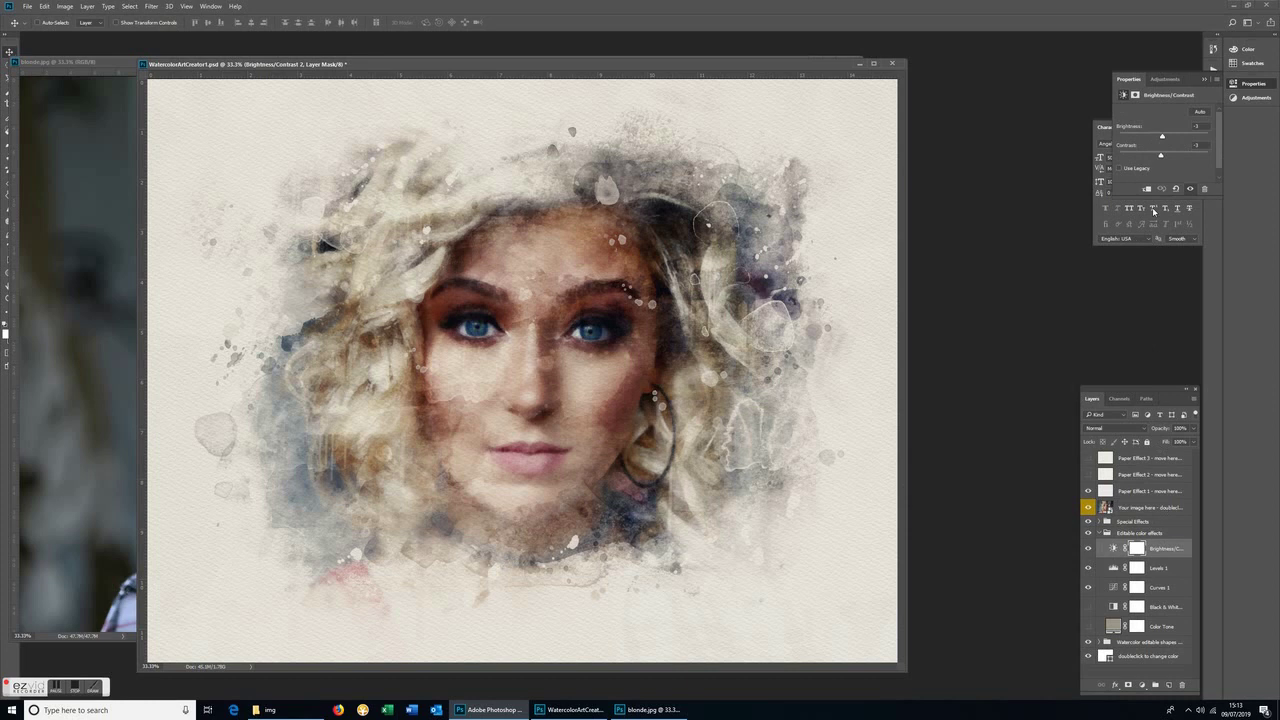
pyautogui.moveTo(1162, 137); pyautogui.dragTo(1166, 158)
pyautogui.click(1100, 535)
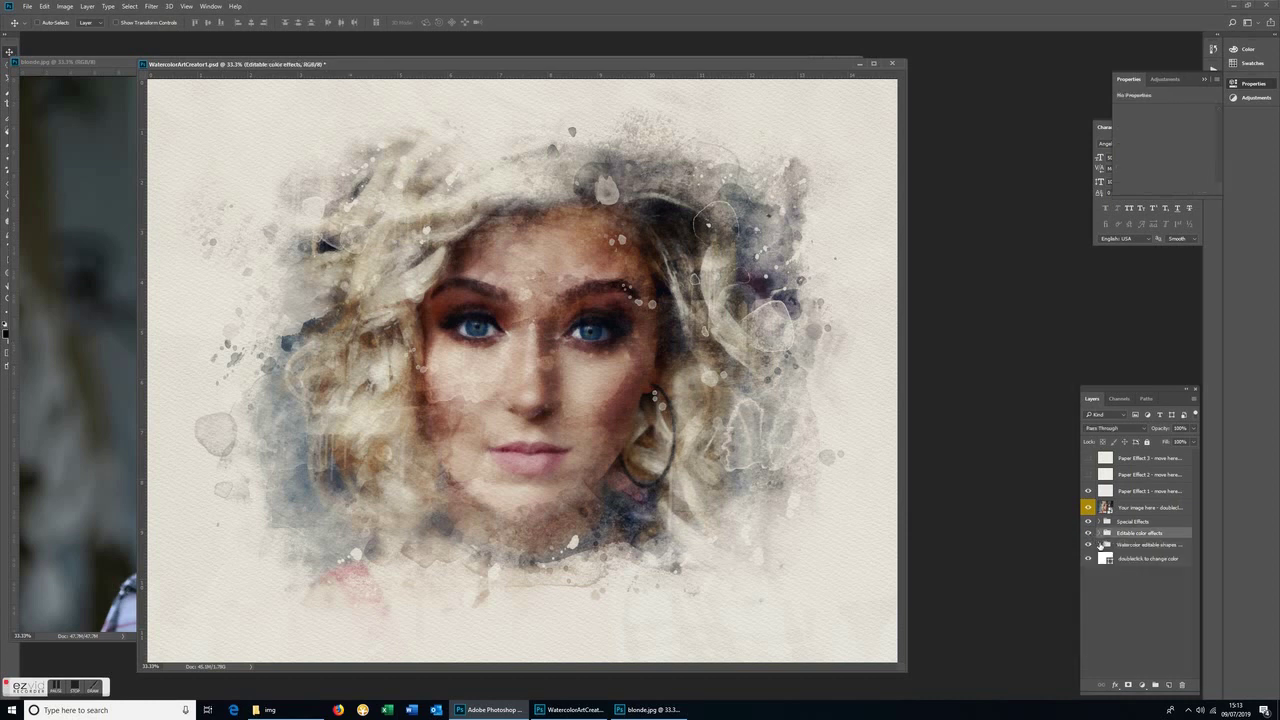
# Expand Watercolor editable shapes and Top grunge effects, then move the TGE4 splash near the left eye
pyautogui.click(1099, 545)
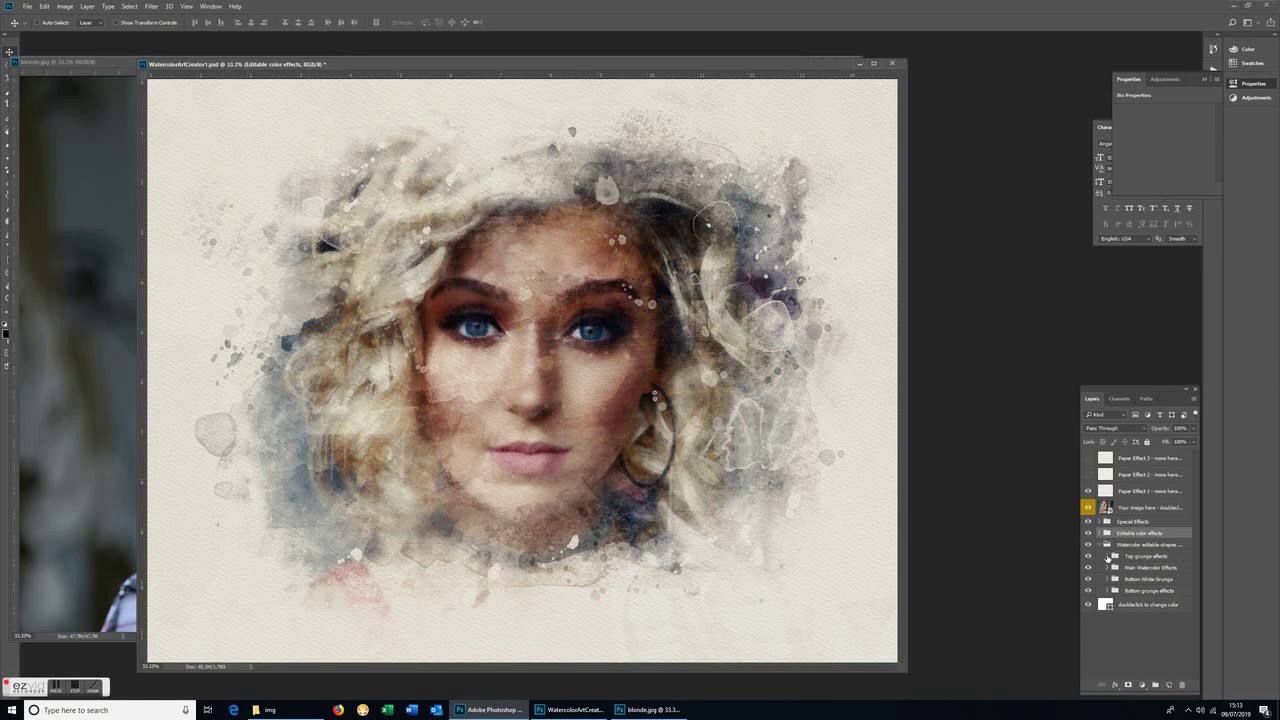
pyautogui.click(1108, 556)
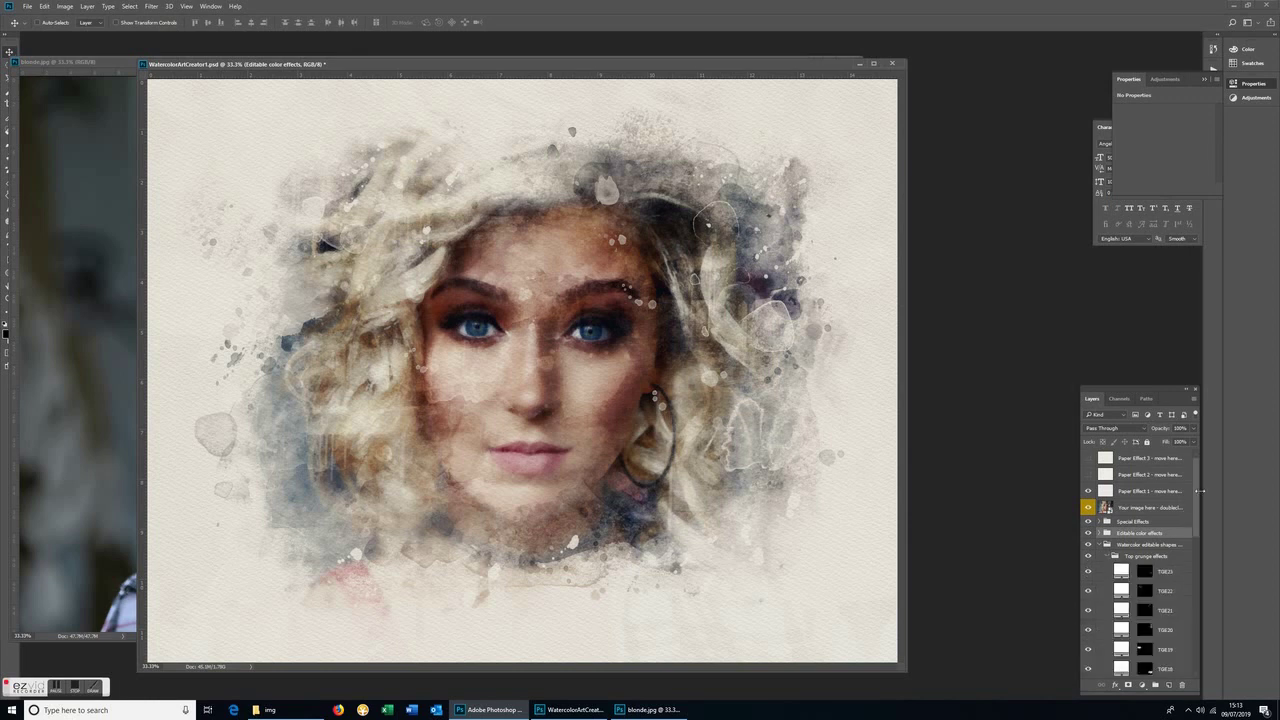
pyautogui.moveTo(1197, 491); pyautogui.dragTo(1195, 611)
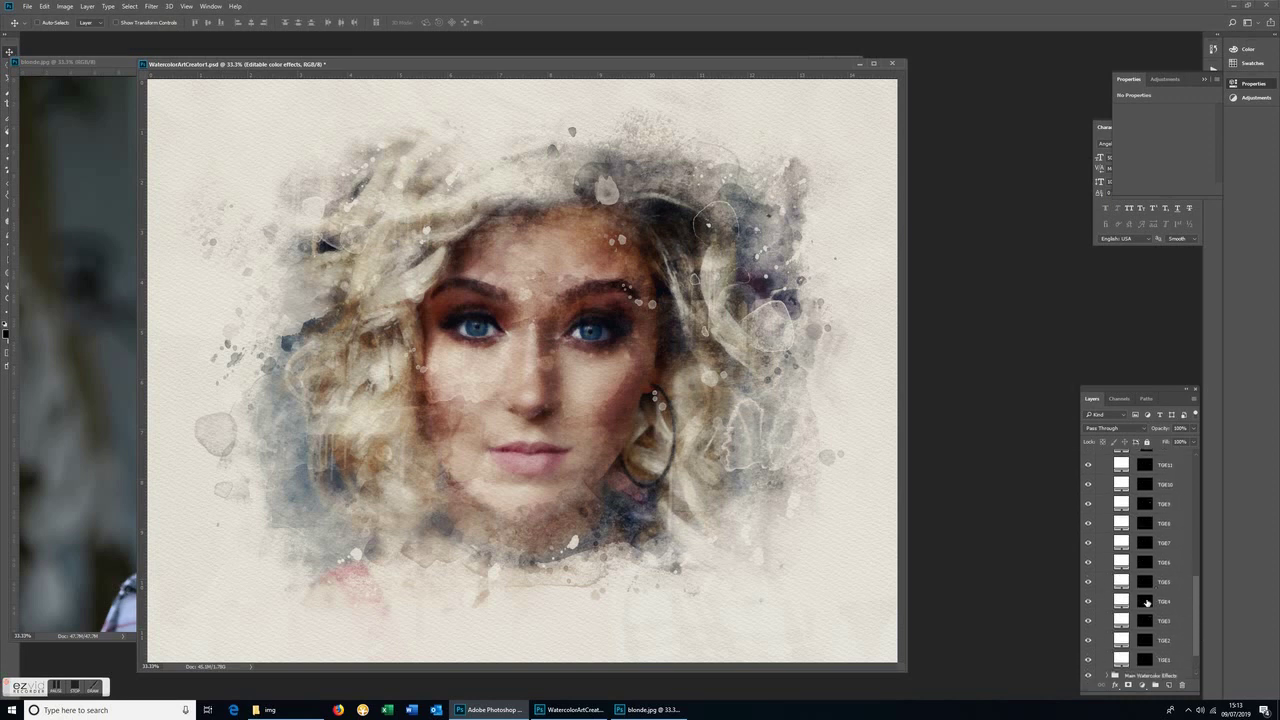
pyautogui.click(1146, 601)
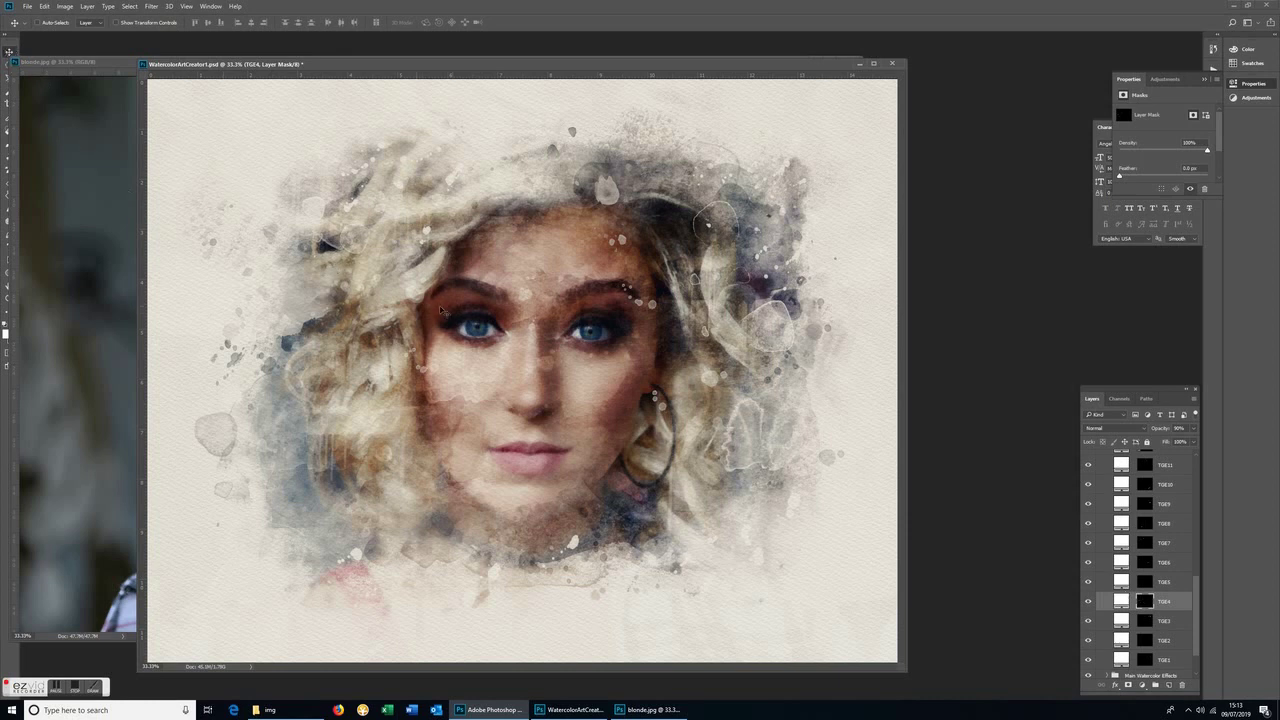
pyautogui.moveTo(516, 298); pyautogui.dragTo(518, 287)
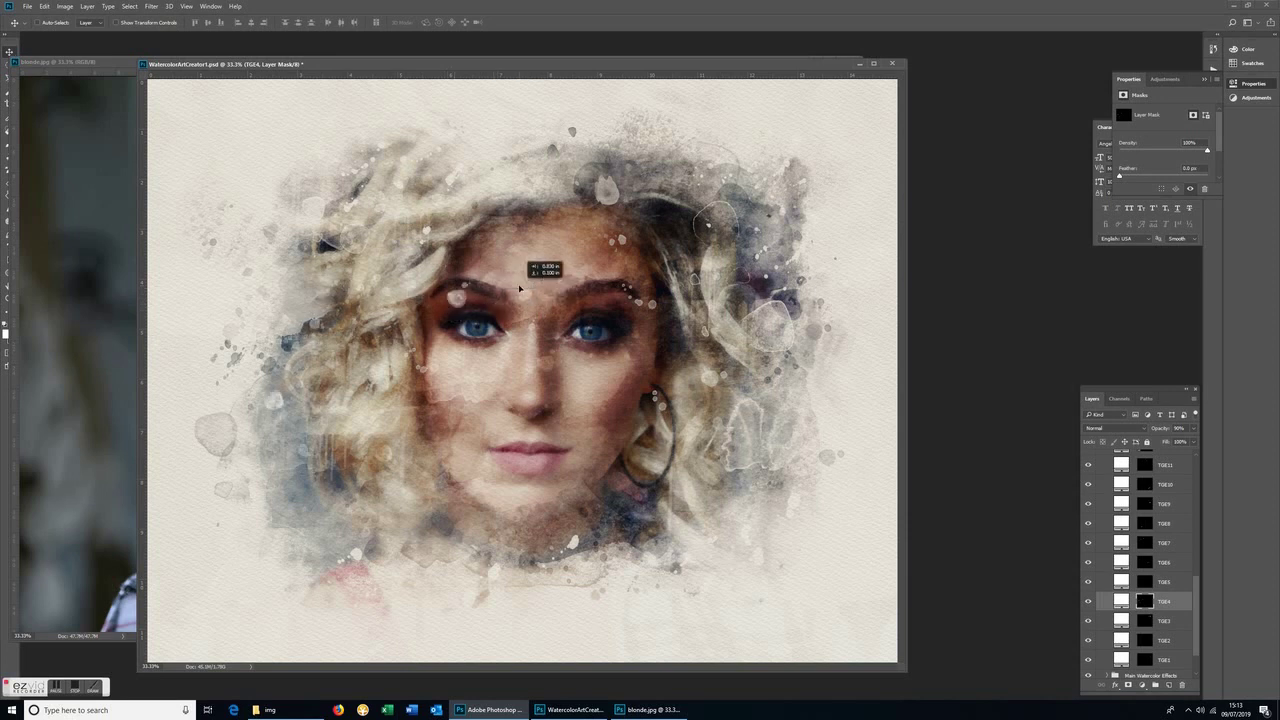
pyautogui.moveTo(518, 287); pyautogui.dragTo(545, 280)
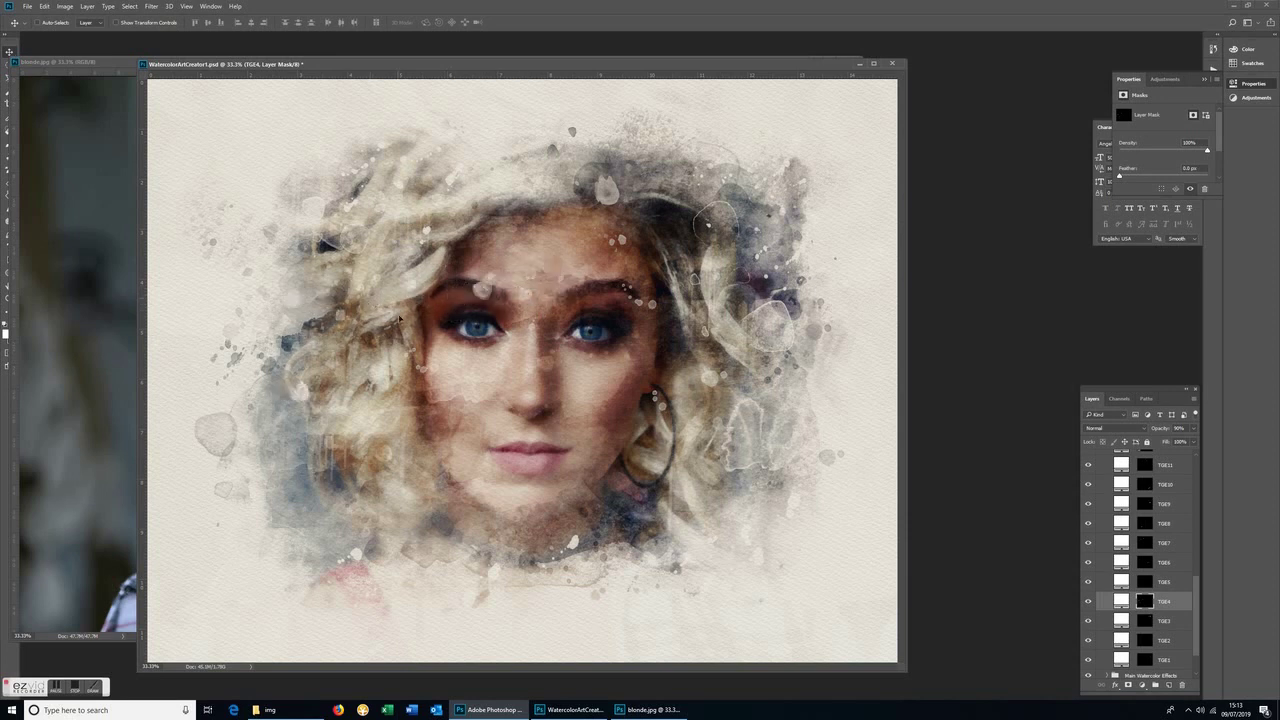
pyautogui.moveTo(419, 335)
pyautogui.mouseDown()
pyautogui.moveTo(555, 488)
pyautogui.moveTo(737, 507)
pyautogui.mouseUp()
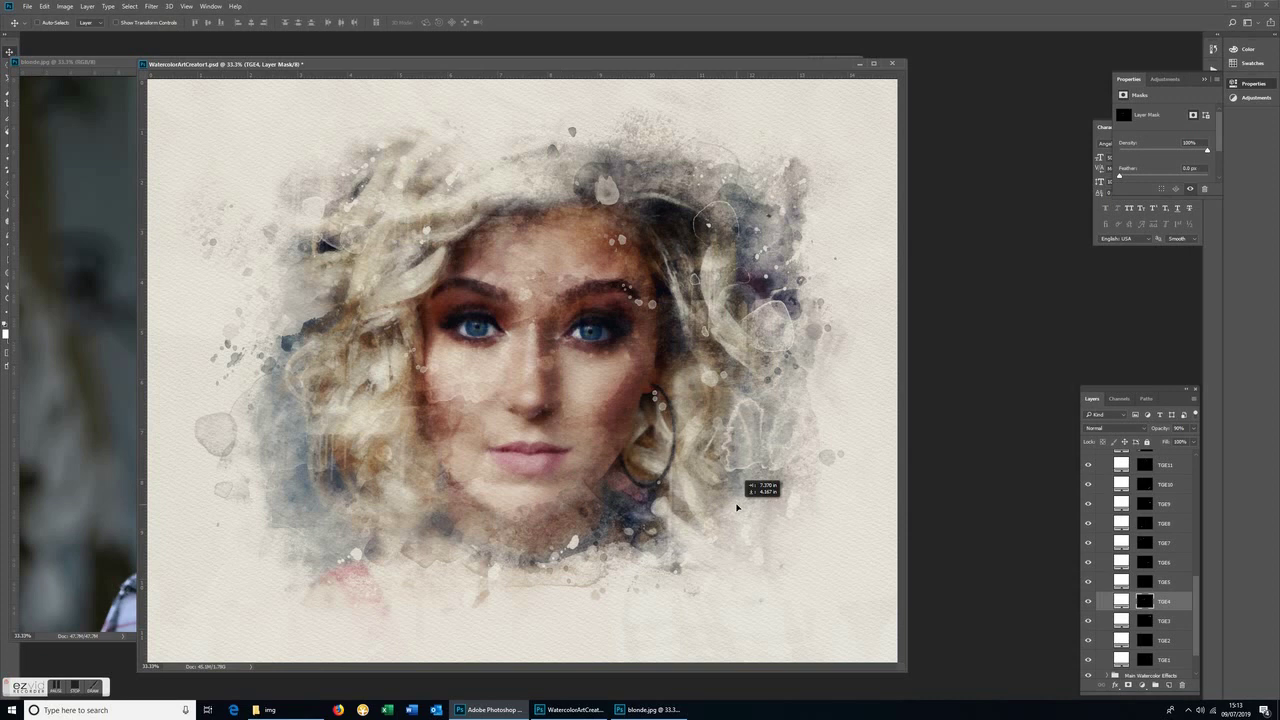
pyautogui.moveTo(737, 507); pyautogui.dragTo(738, 507)
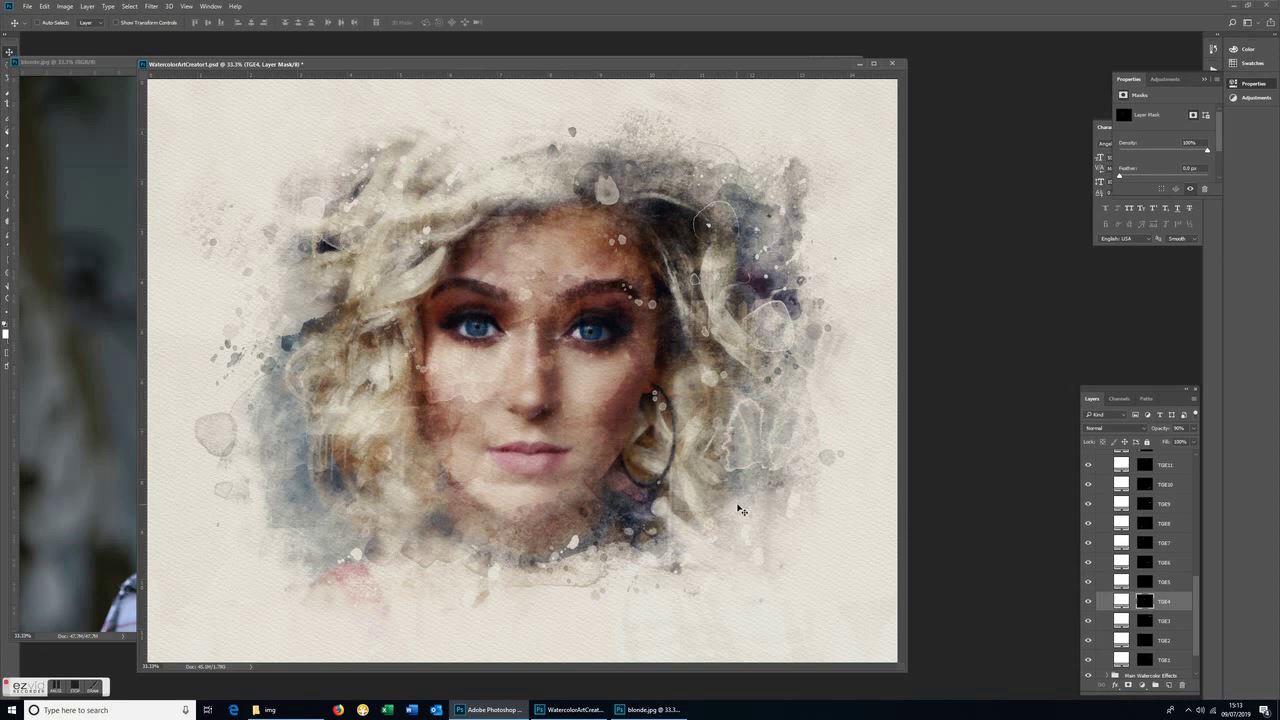
# Drag the TGE7 grunge texture to a new position up and right over the portrait
pyautogui.click(1147, 545)
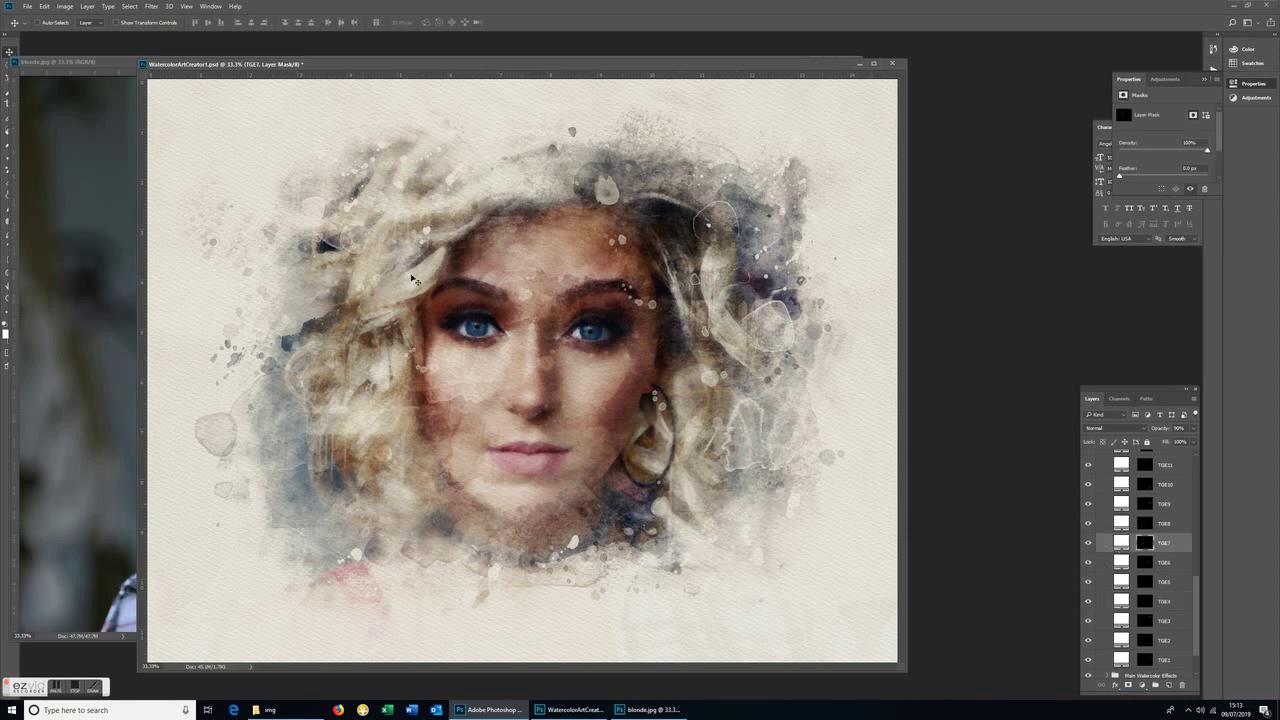
pyautogui.moveTo(370, 250)
pyautogui.mouseDown()
pyautogui.moveTo(286, 534)
pyautogui.moveTo(324, 524)
pyautogui.mouseUp()
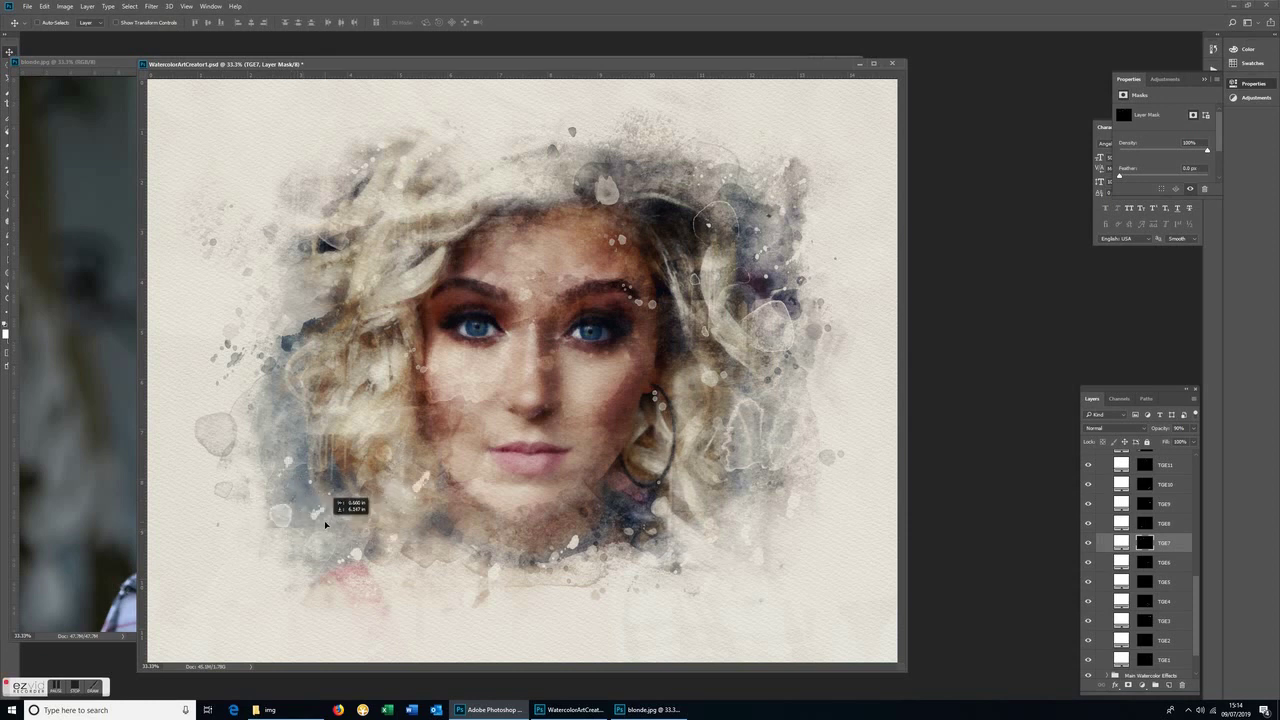
pyautogui.moveTo(324, 520)
pyautogui.mouseDown()
pyautogui.moveTo(564, 303)
pyautogui.moveTo(743, 178)
pyautogui.mouseUp()
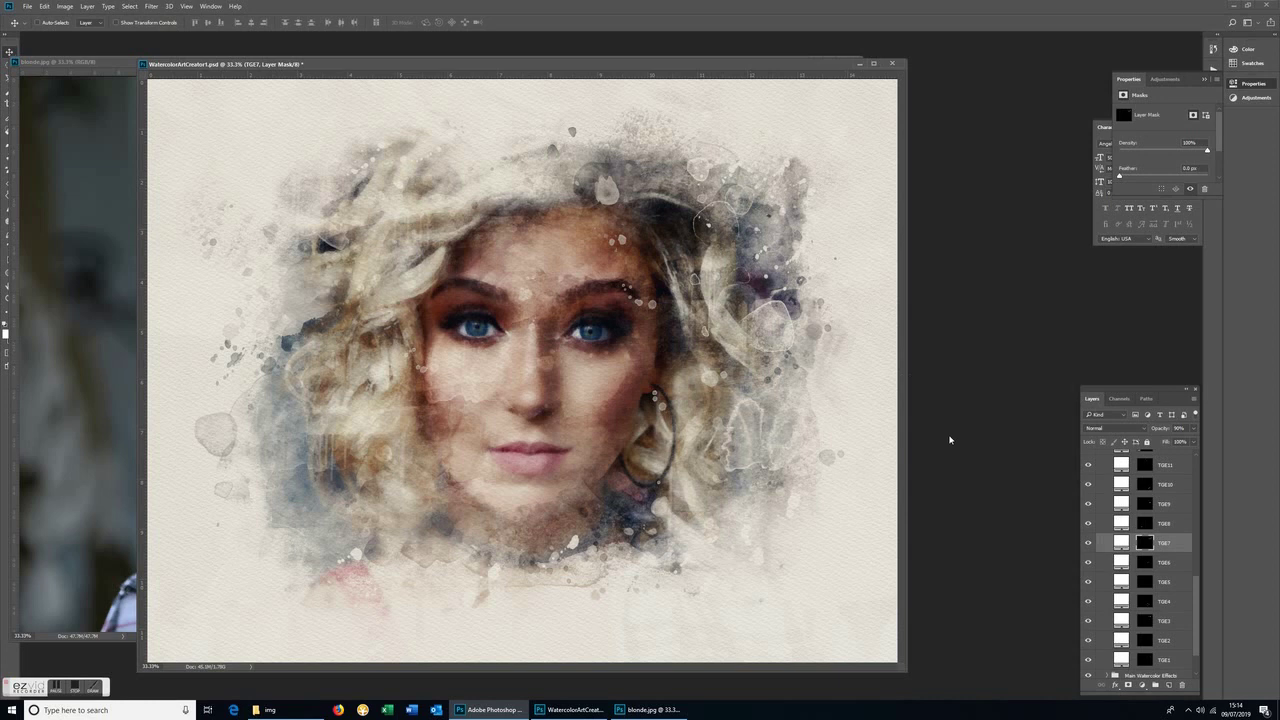
# Move the TGE19 grunge texture slightly down to brighten the left side of the hair
pyautogui.moveTo(1198, 621); pyautogui.dragTo(1199, 552)
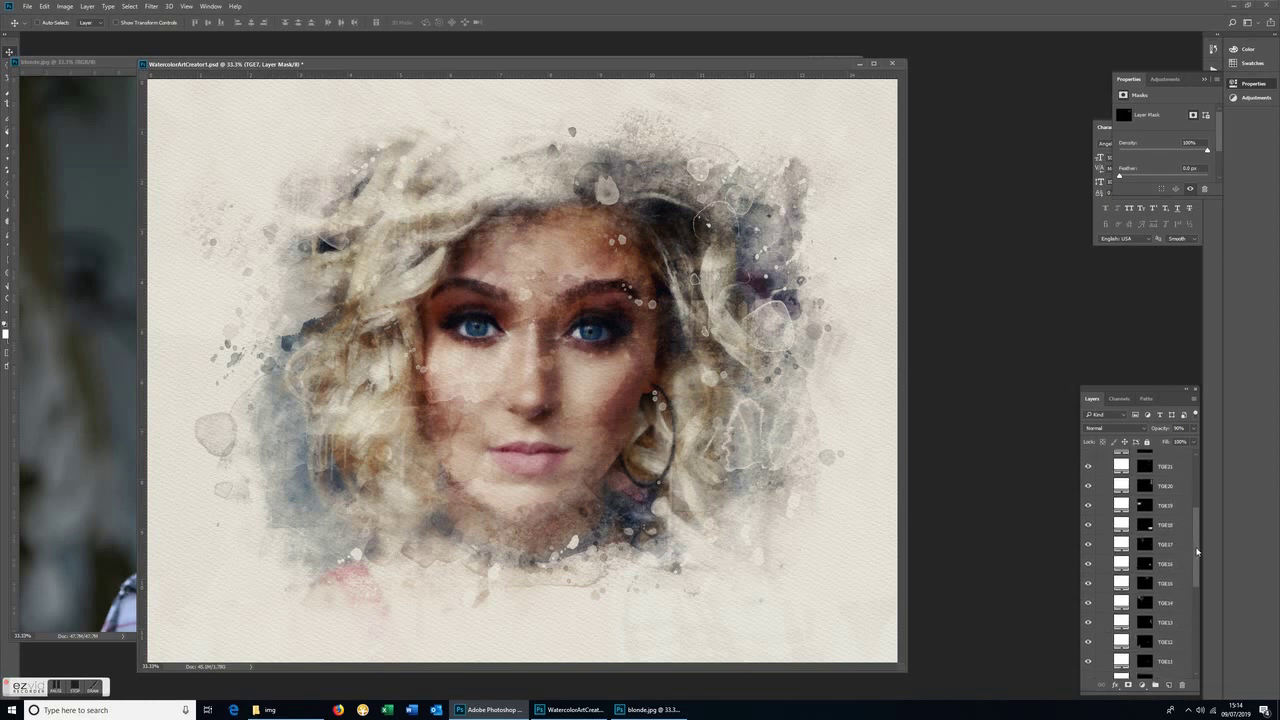
pyautogui.moveTo(1197, 550)
pyautogui.mouseDown()
pyautogui.moveTo(1198, 525)
pyautogui.moveTo(1198, 545)
pyautogui.mouseUp()
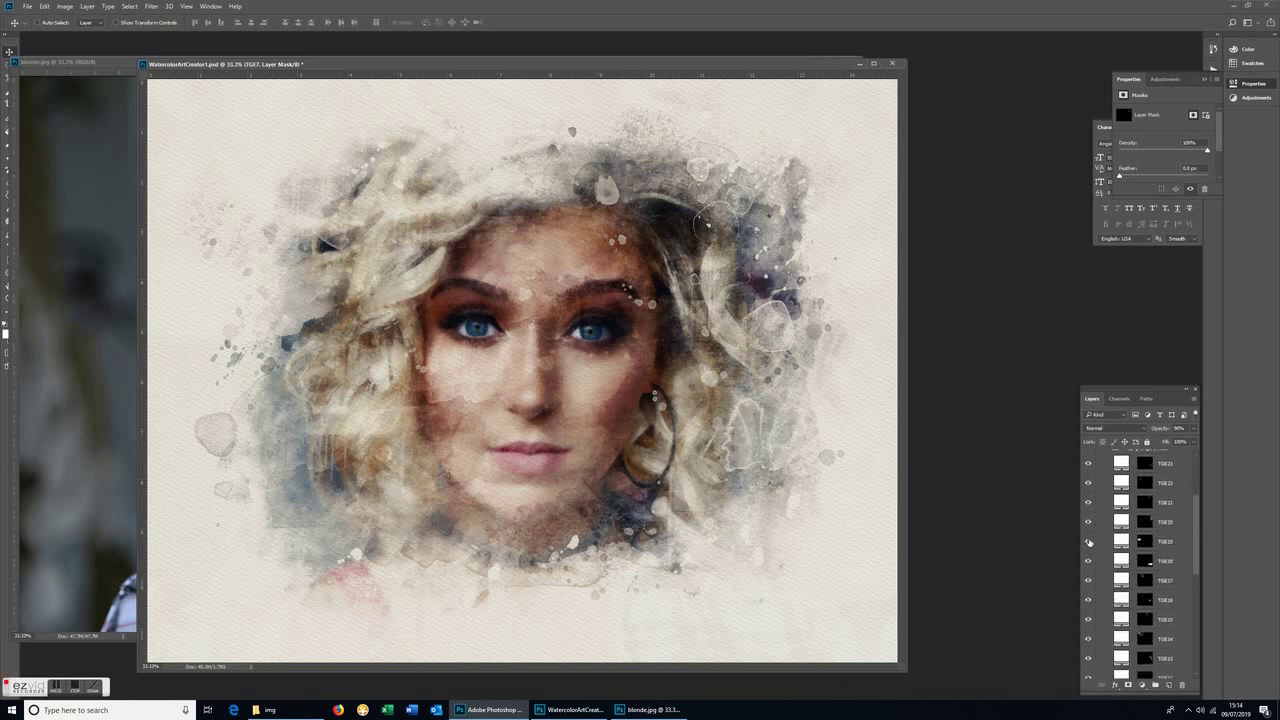
pyautogui.click(1140, 541)
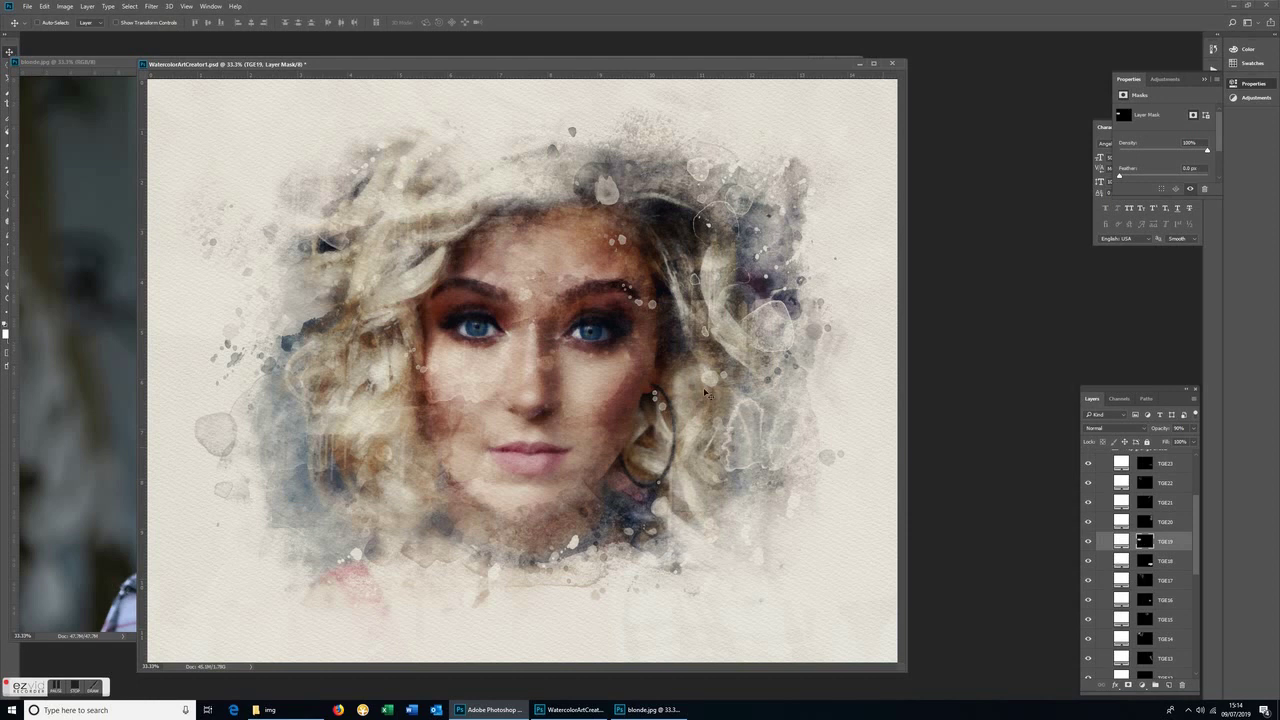
pyautogui.moveTo(341, 260)
pyautogui.mouseDown()
pyautogui.moveTo(343, 287)
pyautogui.moveTo(327, 284)
pyautogui.mouseUp()
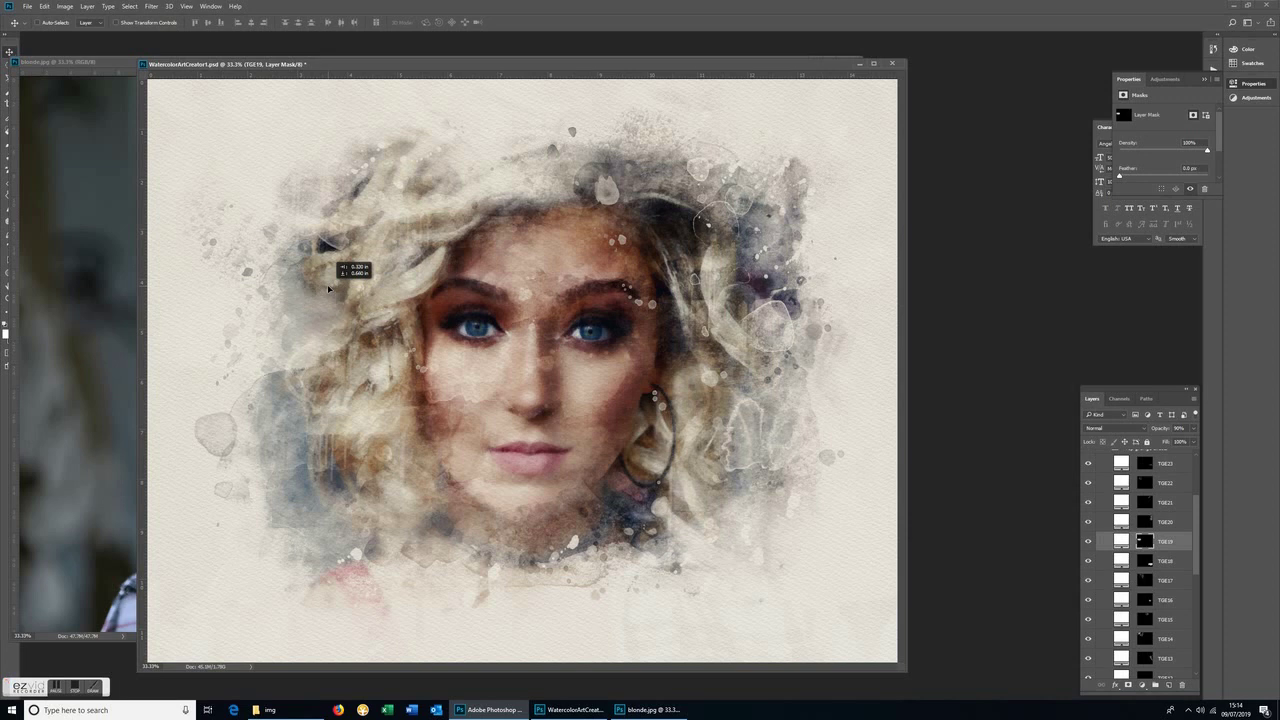
# Drag the TGE20 grunge texture so it sits near the top of the hair
pyautogui.click(1145, 522)
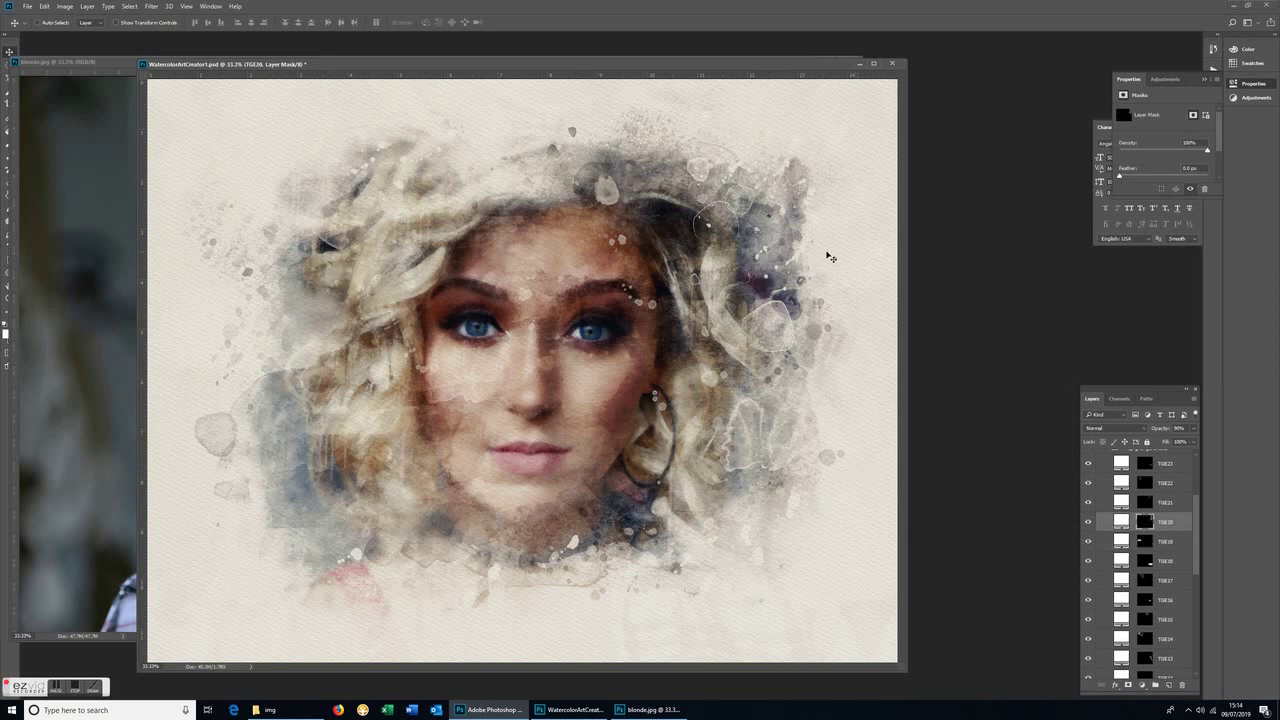
pyautogui.moveTo(826, 258); pyautogui.dragTo(789, 266)
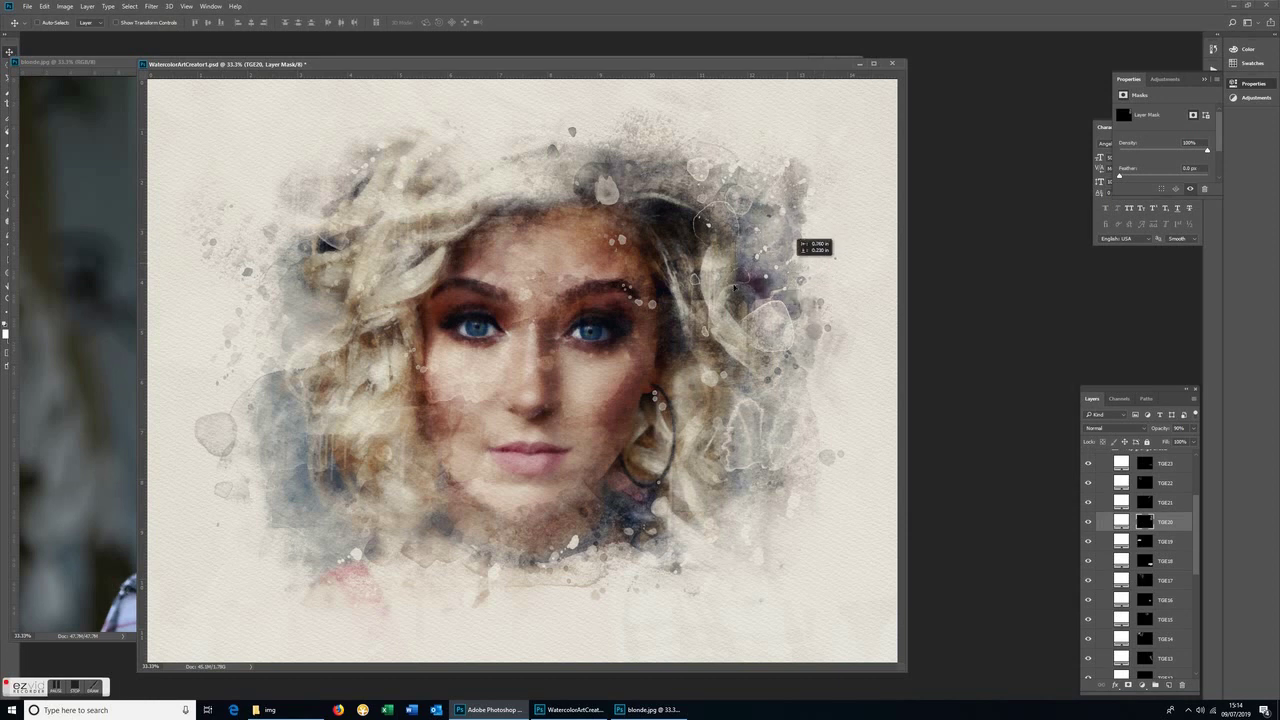
pyautogui.moveTo(661, 339)
pyautogui.mouseDown()
pyautogui.moveTo(632, 357)
pyautogui.moveTo(606, 231)
pyautogui.moveTo(622, 197)
pyautogui.mouseUp()
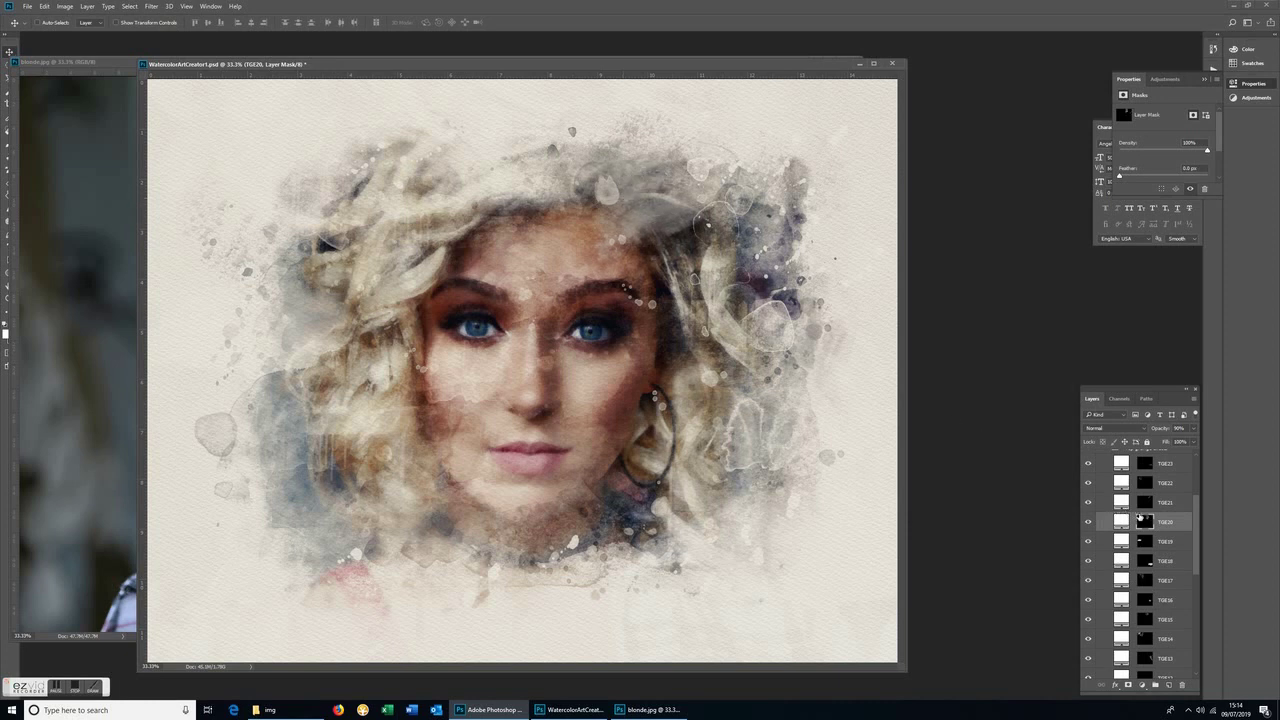
# Collapse the Top grunge effects group and expand the Bottom White Grunge group in the Layers panel
pyautogui.scroll(5, 1199, 522)
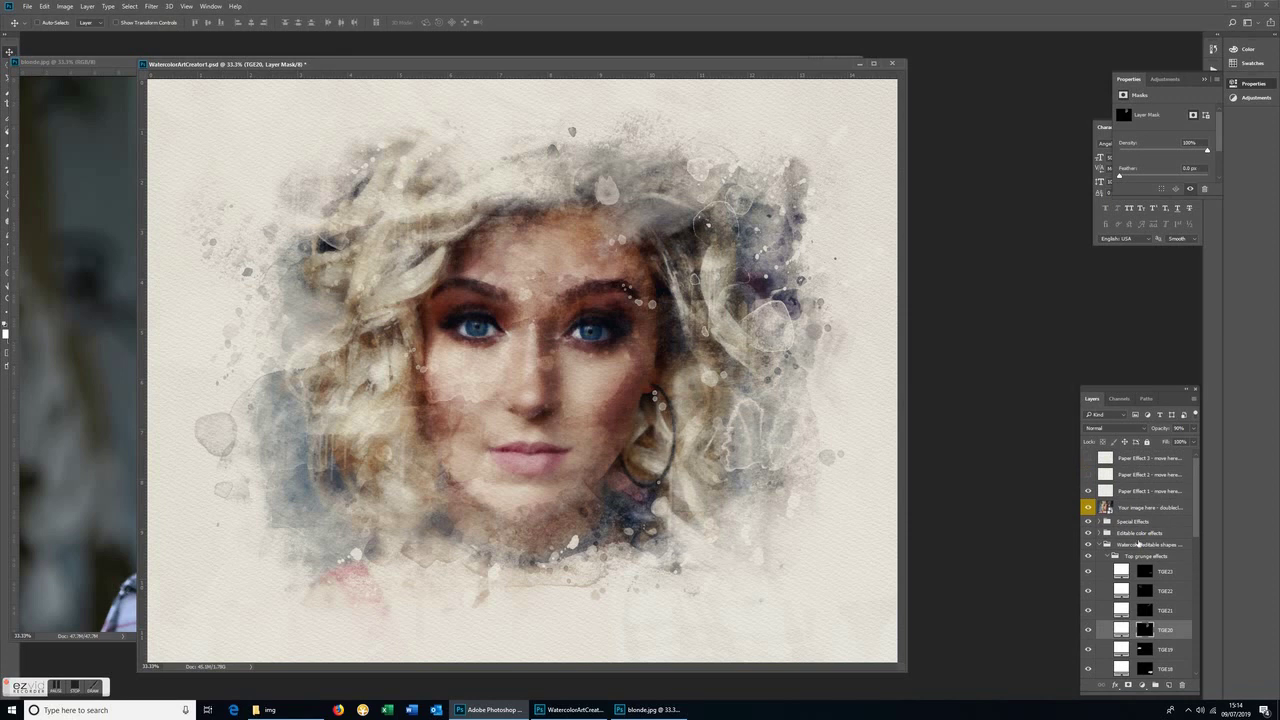
pyautogui.click(1105, 560)
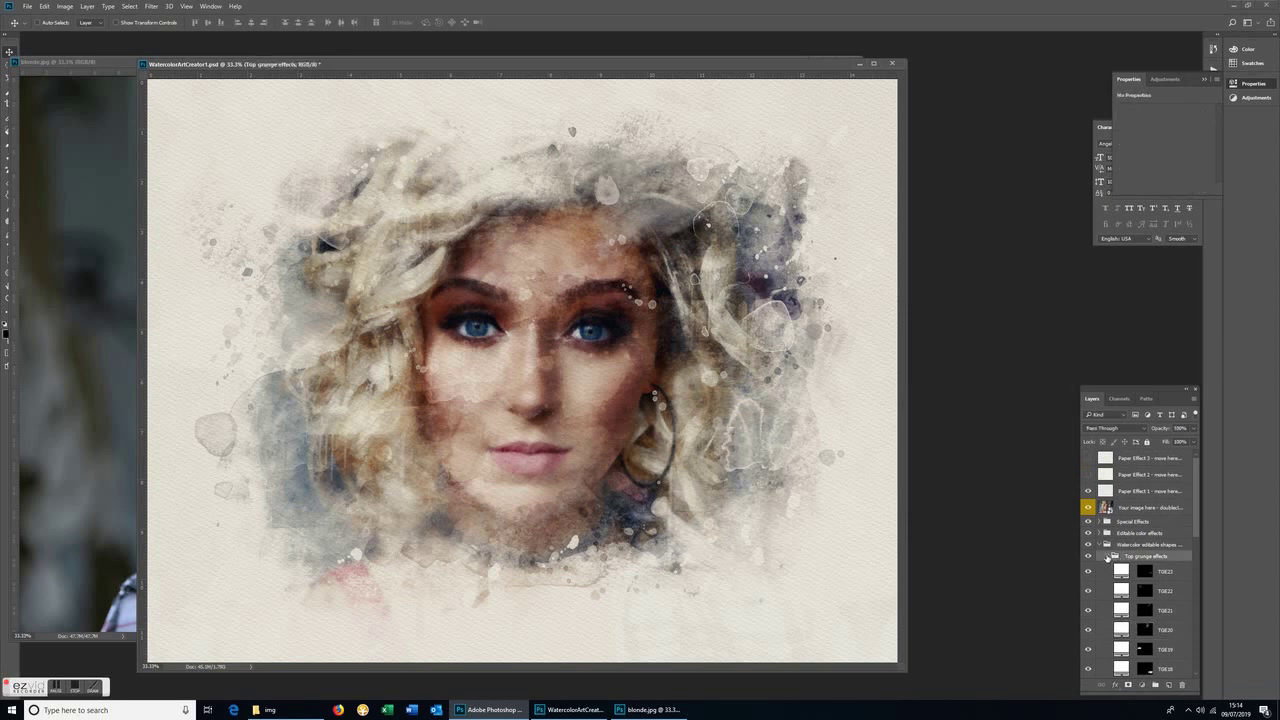
pyautogui.click(1107, 556)
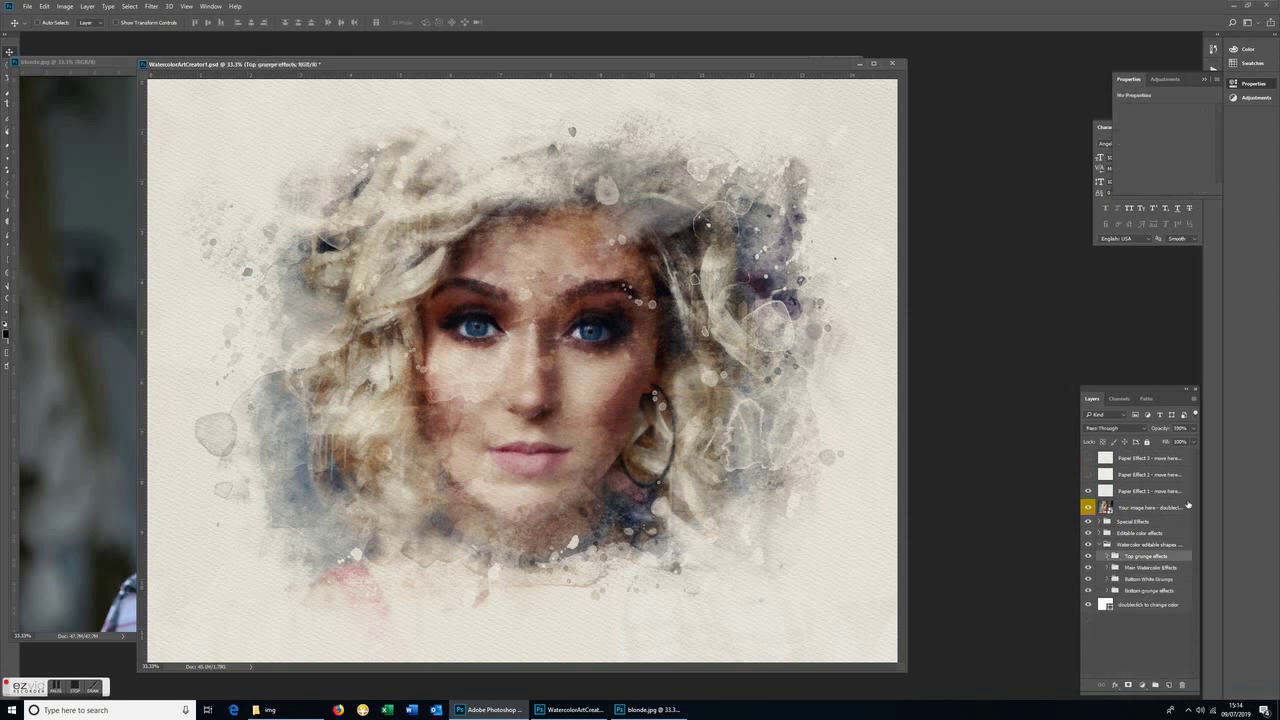
pyautogui.click(1152, 581)
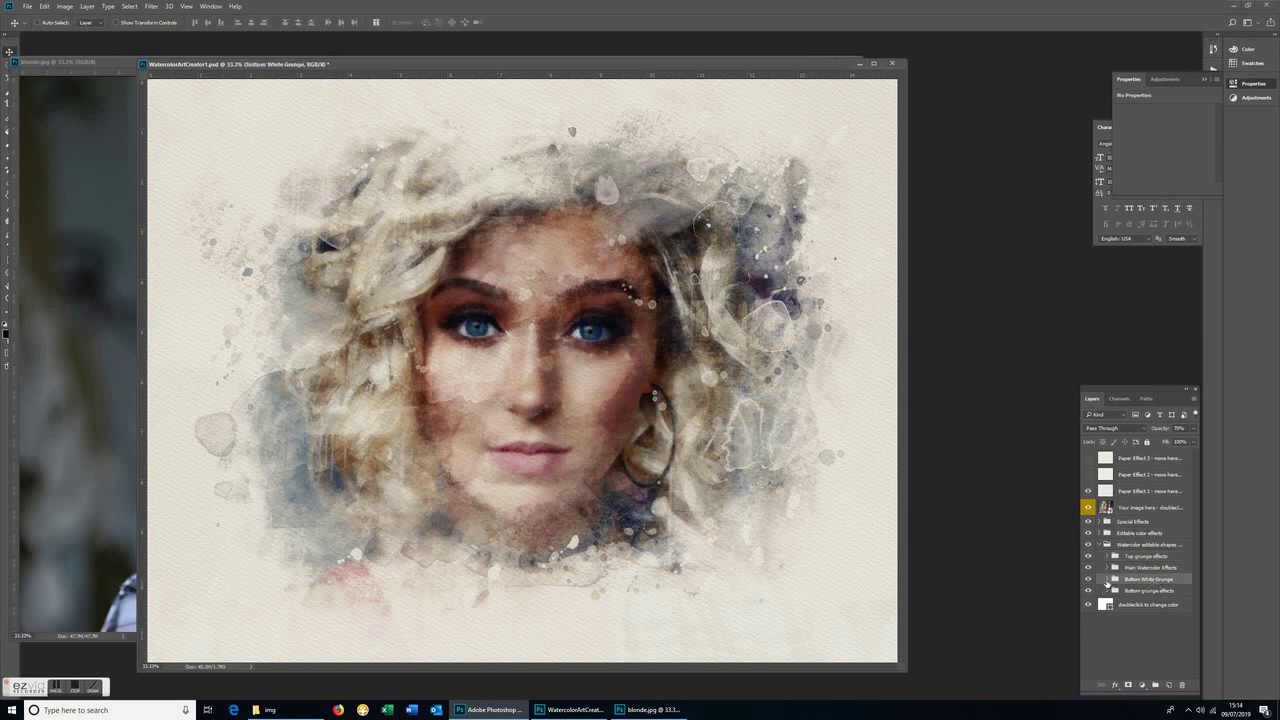
pyautogui.click(1107, 580)
# Compare BWG16 and BWG15 on and off, then drag the BWG15 white grunge splashes downward
pyautogui.scroll(-5, 1148, 485)
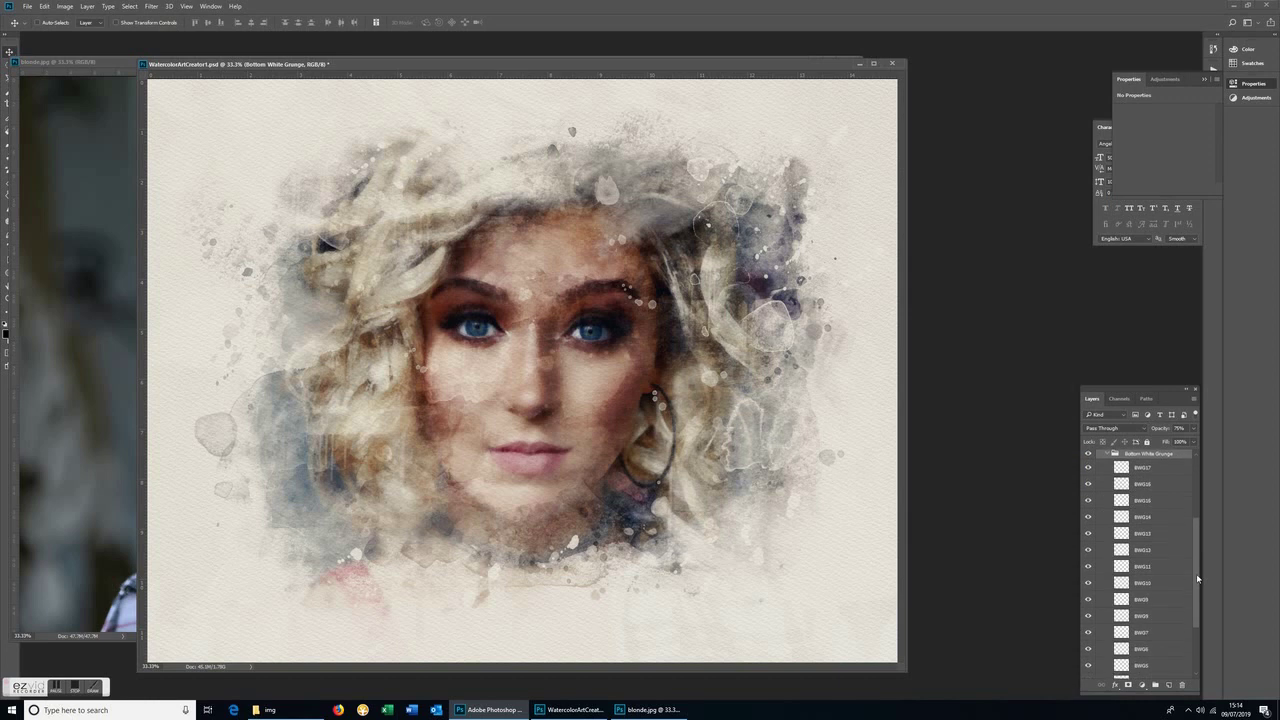
pyautogui.click(1149, 485)
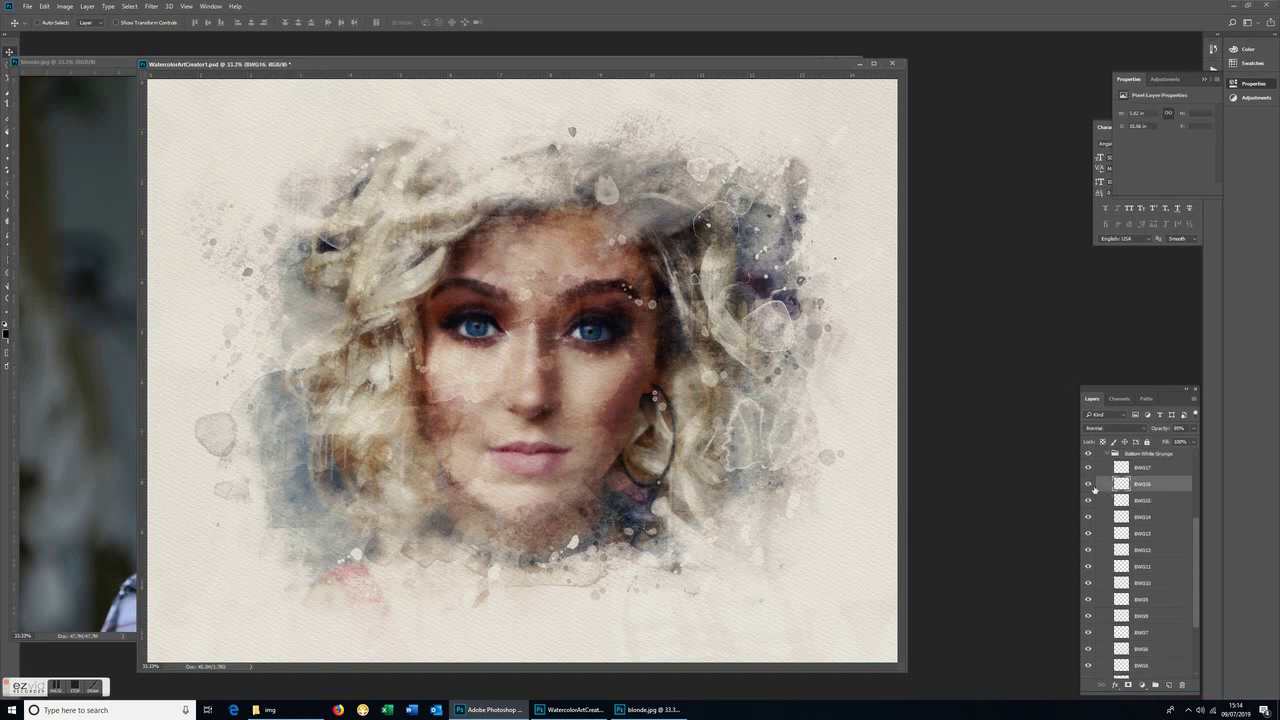
pyautogui.click(1088, 484)
pyautogui.click(1088, 484)
pyautogui.click(1088, 502)
pyautogui.click(1088, 502)
pyautogui.click(1088, 501)
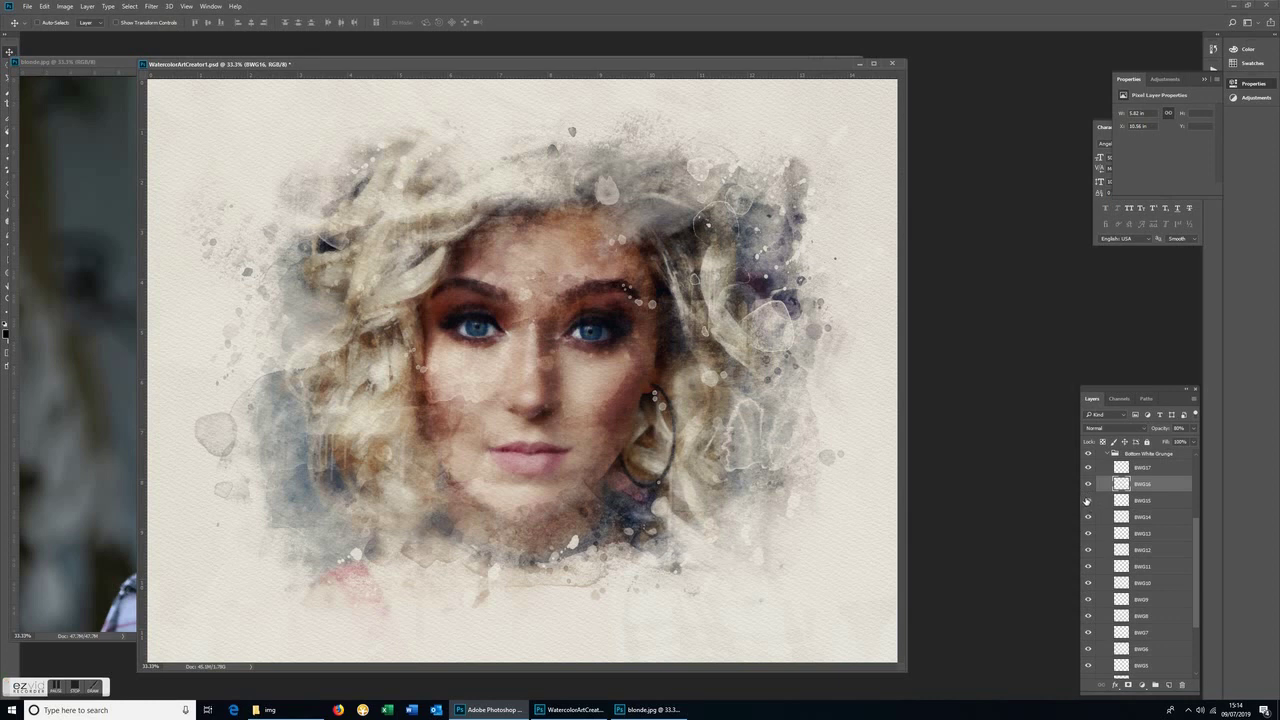
pyautogui.click(1138, 502)
pyautogui.moveTo(354, 152)
pyautogui.mouseDown()
pyautogui.moveTo(343, 201)
pyautogui.moveTo(503, 358)
pyautogui.moveTo(508, 379)
pyautogui.moveTo(613, 330)
pyautogui.mouseUp()
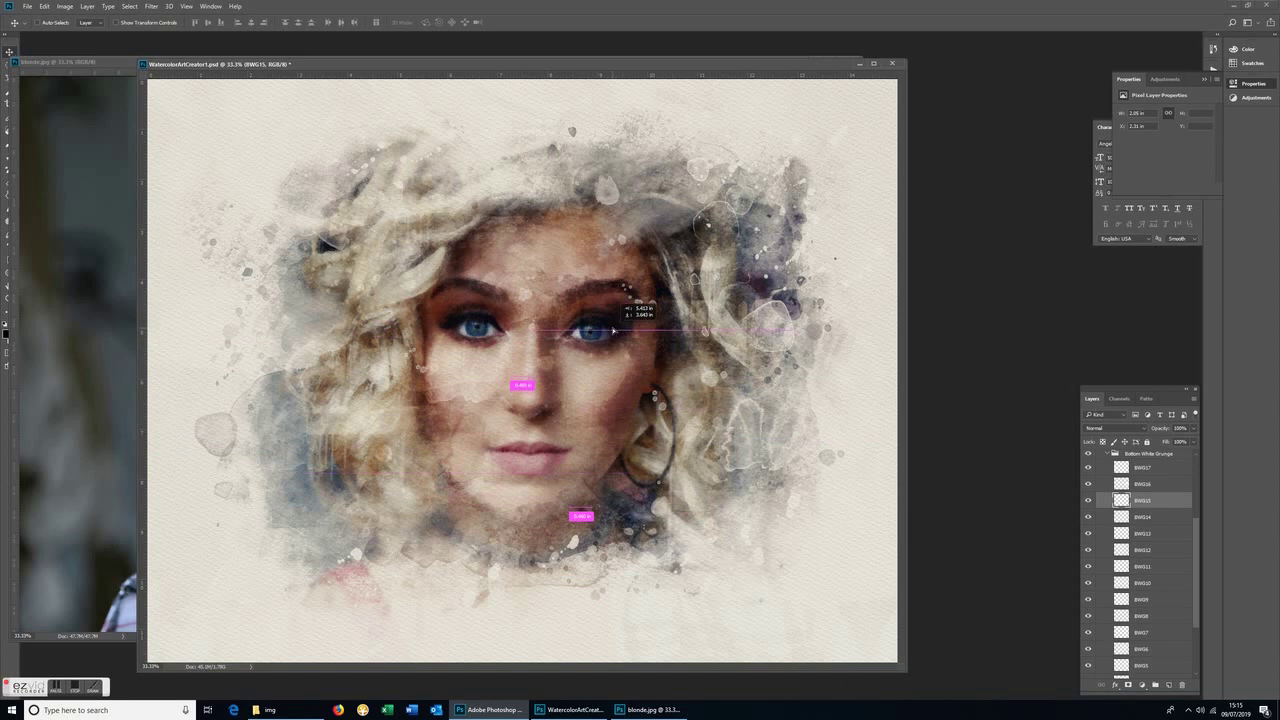
pyautogui.moveTo(613, 330); pyautogui.dragTo(613, 330)
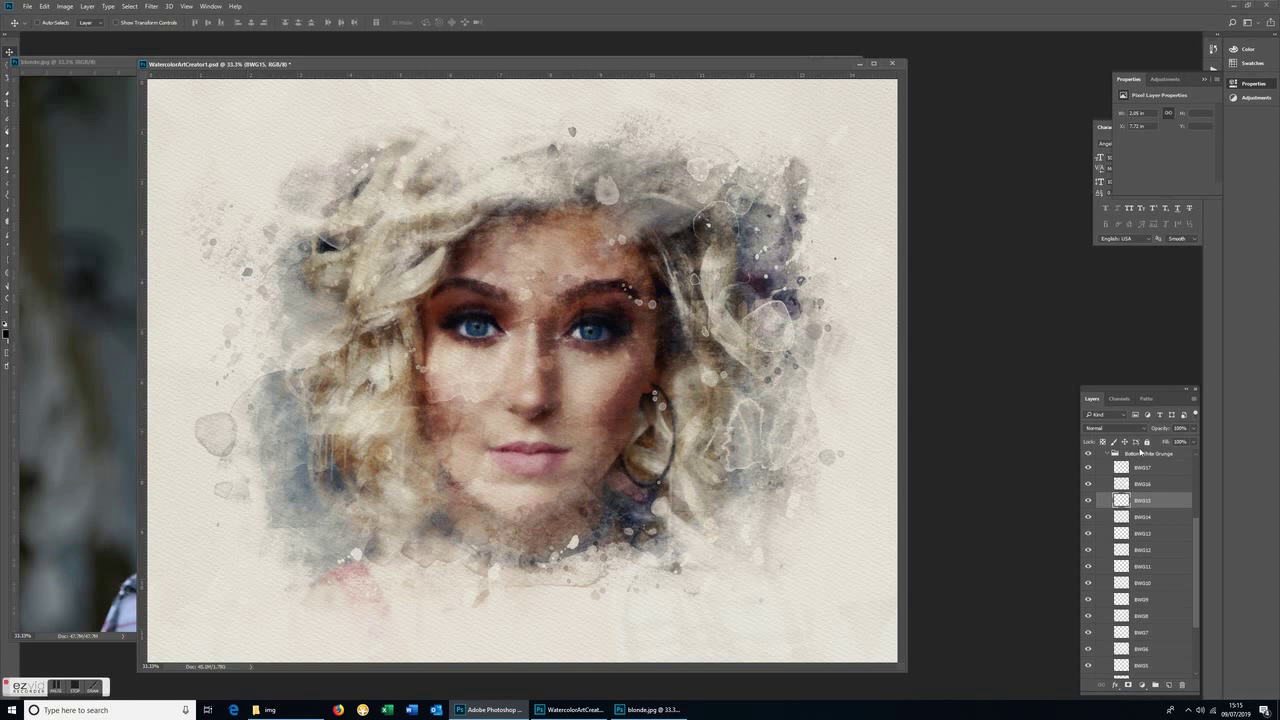
# Move the BWG13 white grunge patch up beside the earring on the right of the face
pyautogui.click(1154, 519)
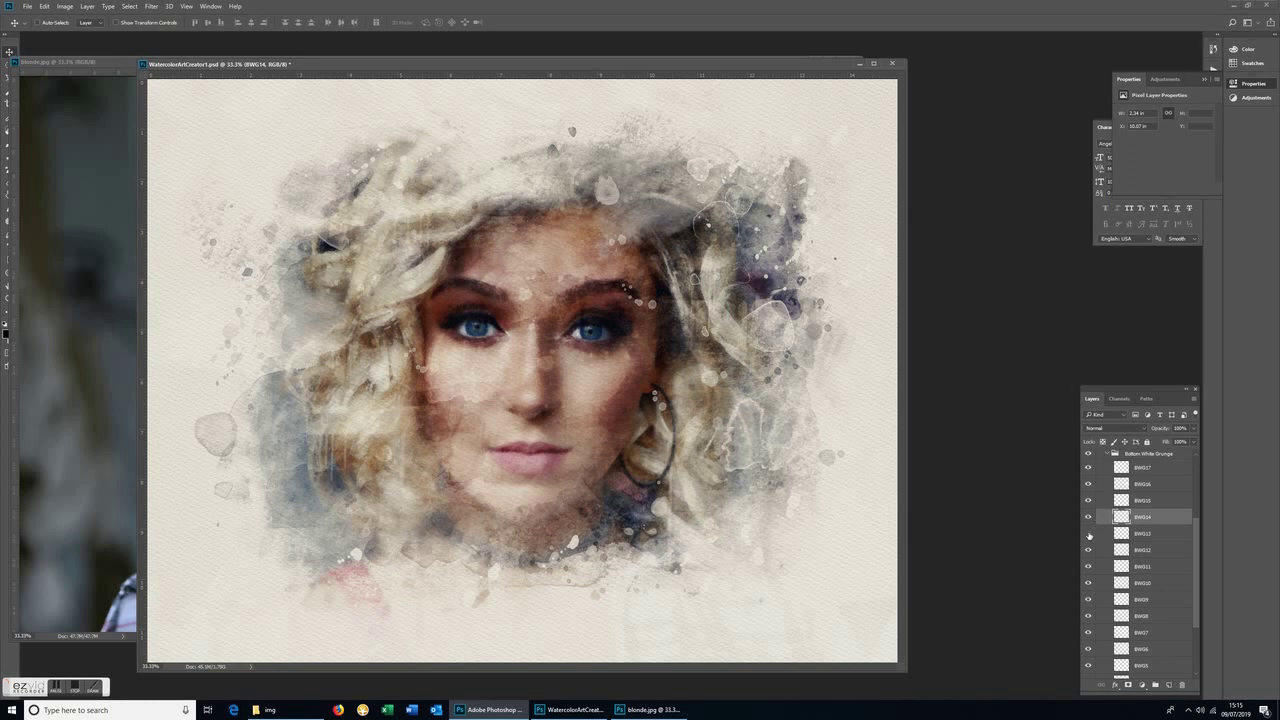
pyautogui.click(1089, 536)
pyautogui.click(1089, 536)
pyautogui.click(1131, 533)
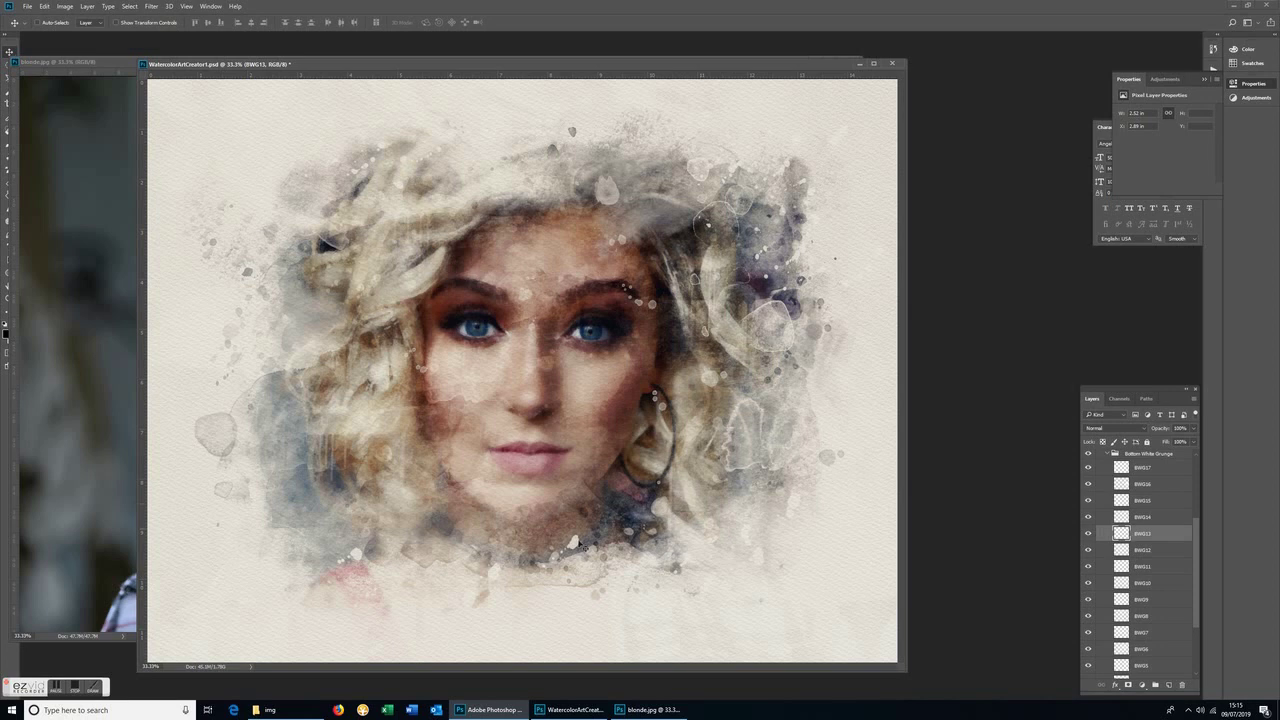
pyautogui.moveTo(358, 527)
pyautogui.mouseDown()
pyautogui.moveTo(336, 485)
pyautogui.moveTo(600, 338)
pyautogui.moveTo(626, 466)
pyautogui.mouseUp()
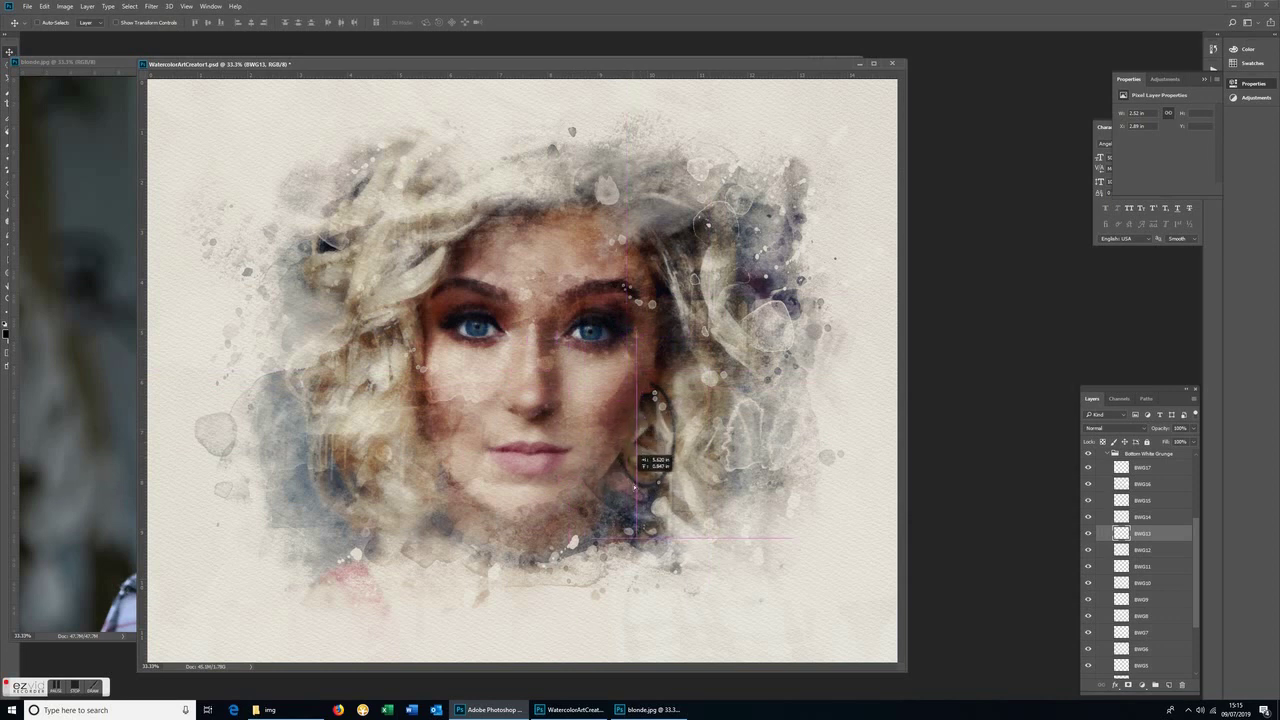
pyautogui.moveTo(626, 460)
pyautogui.mouseDown()
pyautogui.moveTo(666, 420)
pyautogui.moveTo(661, 348)
pyautogui.mouseUp()
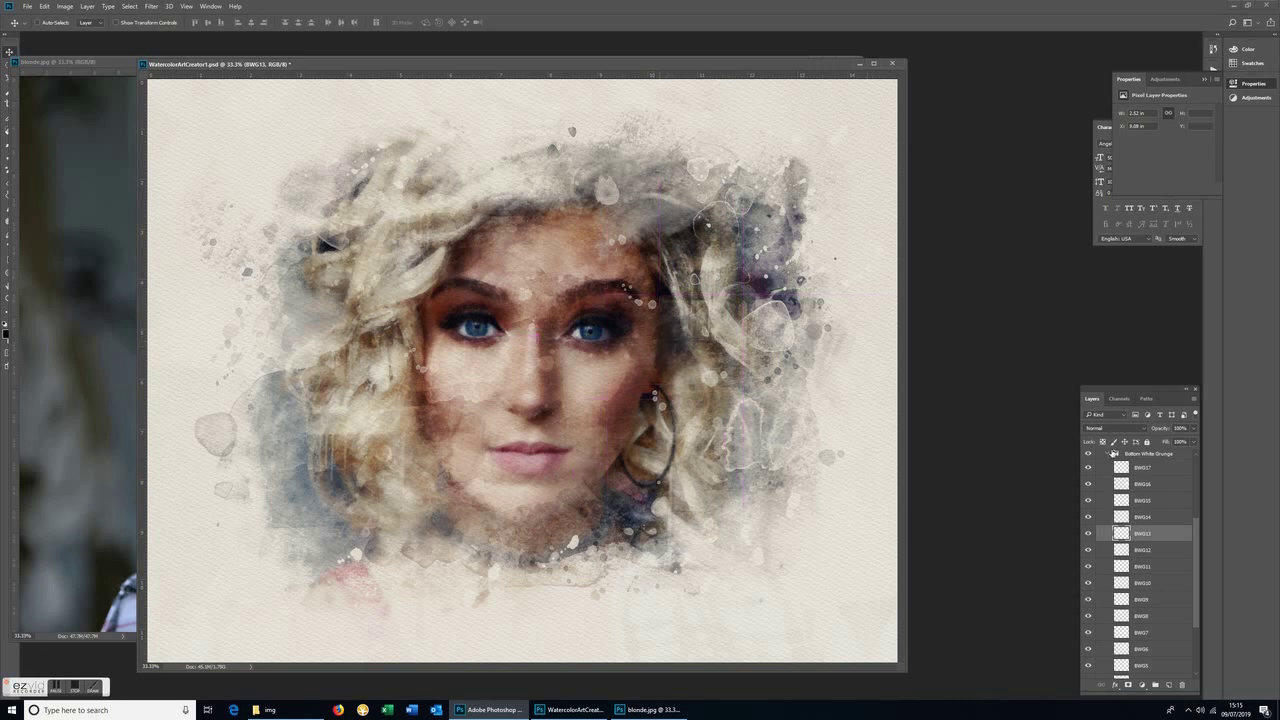
# Collapse Bottom White Grunge, expand Bottom grunge effects, and make the BG1 and BG2 washes visible
pyautogui.click(1114, 454)
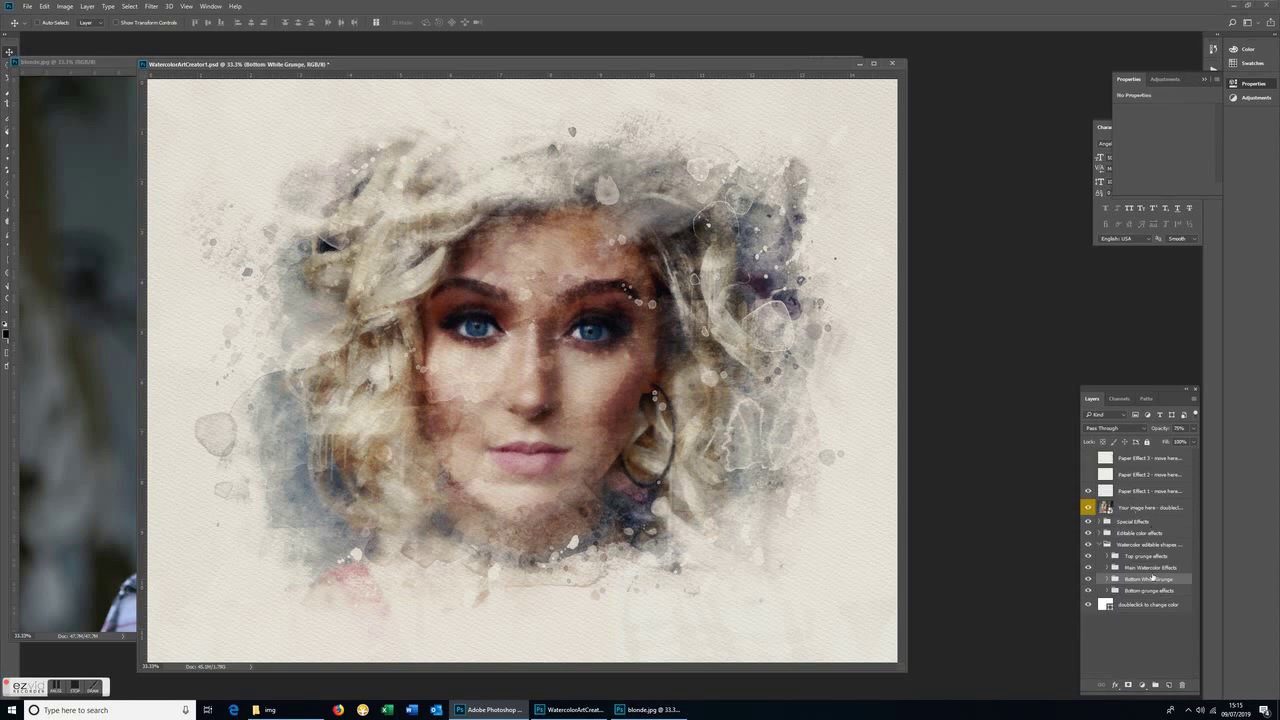
pyautogui.click(1109, 591)
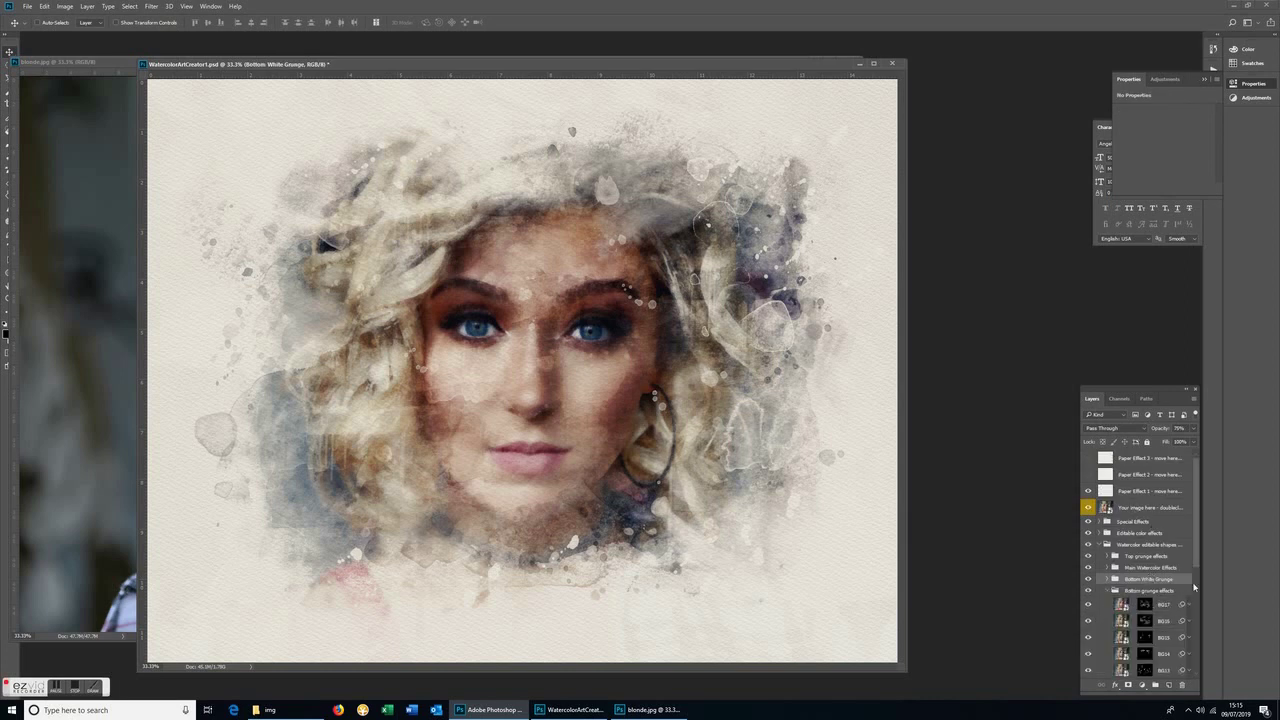
pyautogui.moveTo(1195, 557); pyautogui.dragTo(1208, 668)
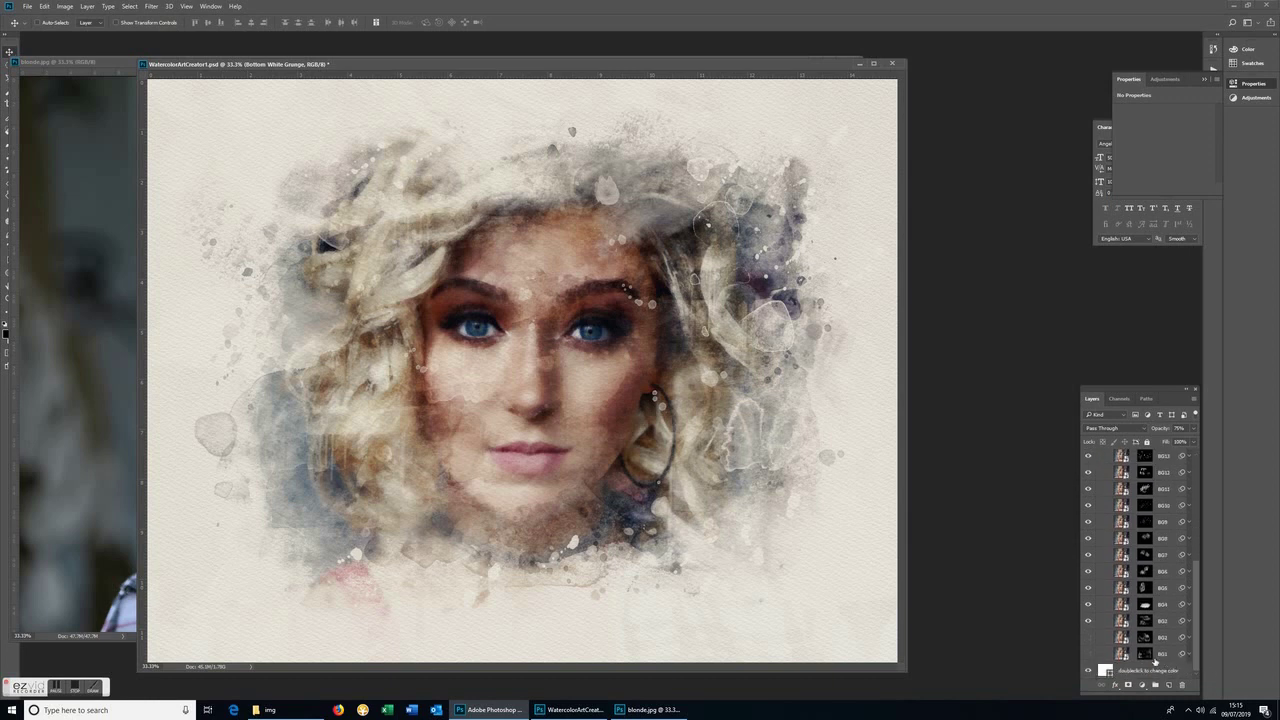
pyautogui.click(1086, 654)
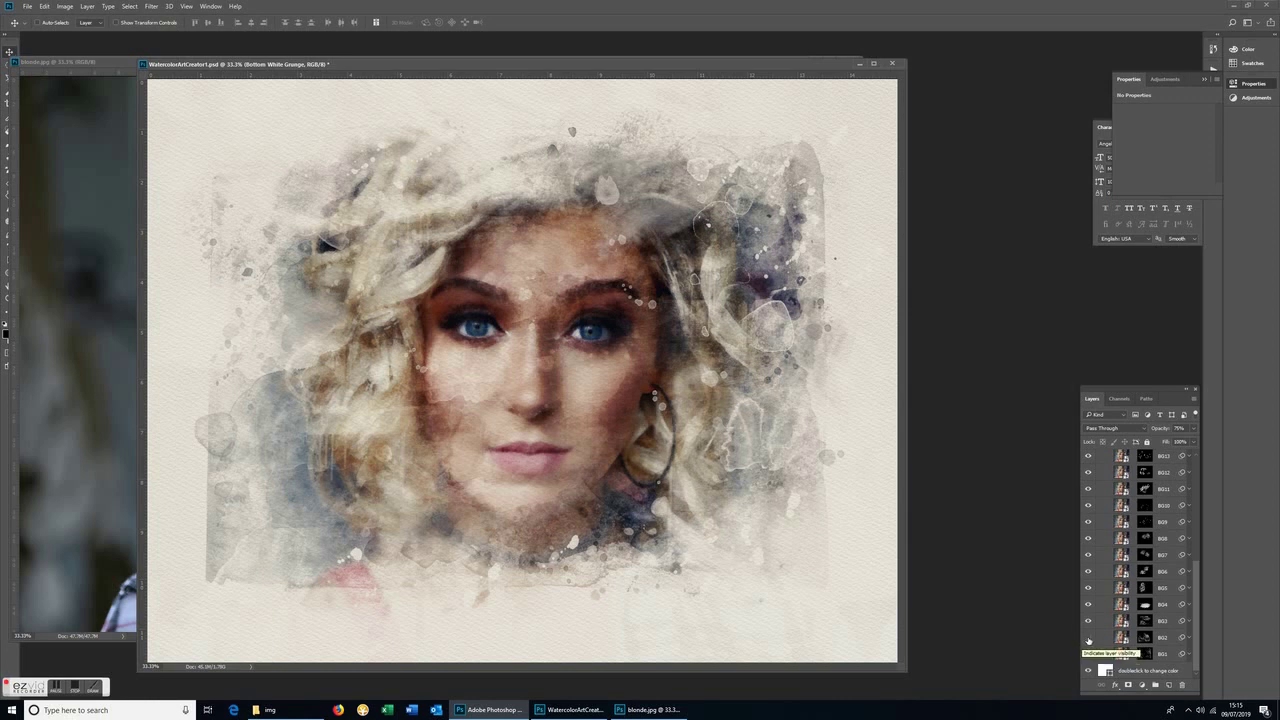
pyautogui.click(1088, 638)
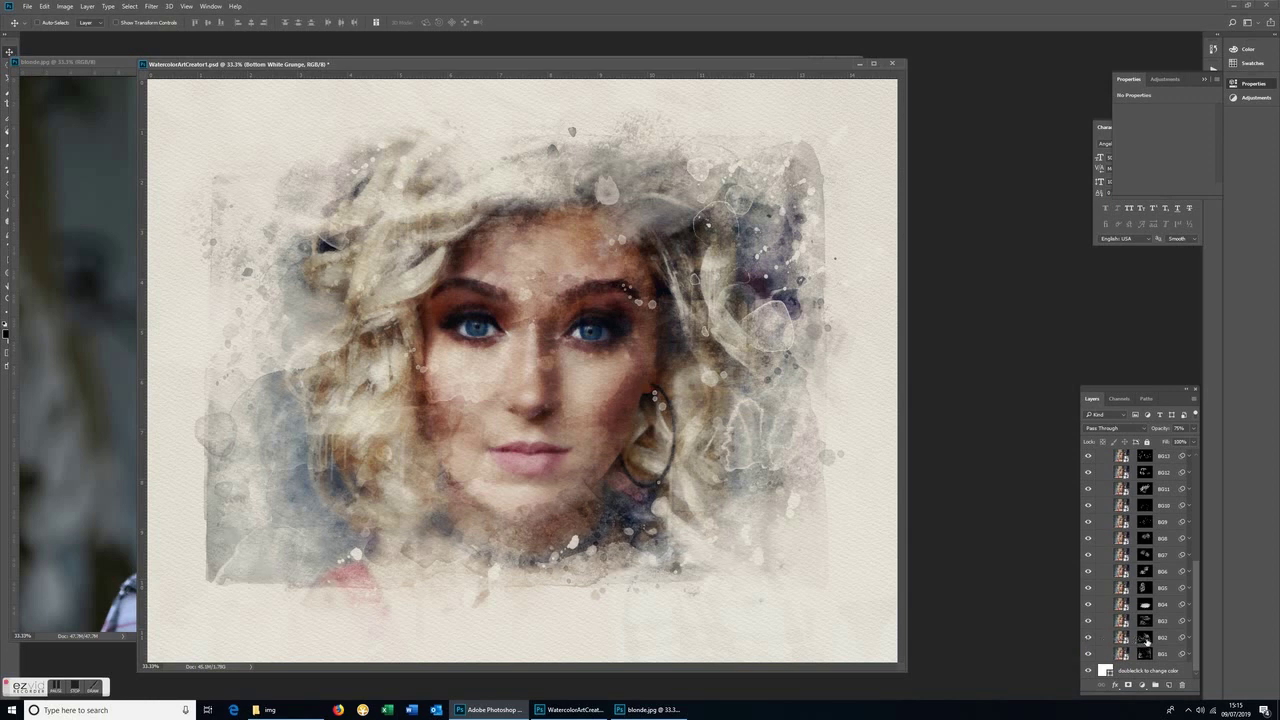
pyautogui.click(1146, 641)
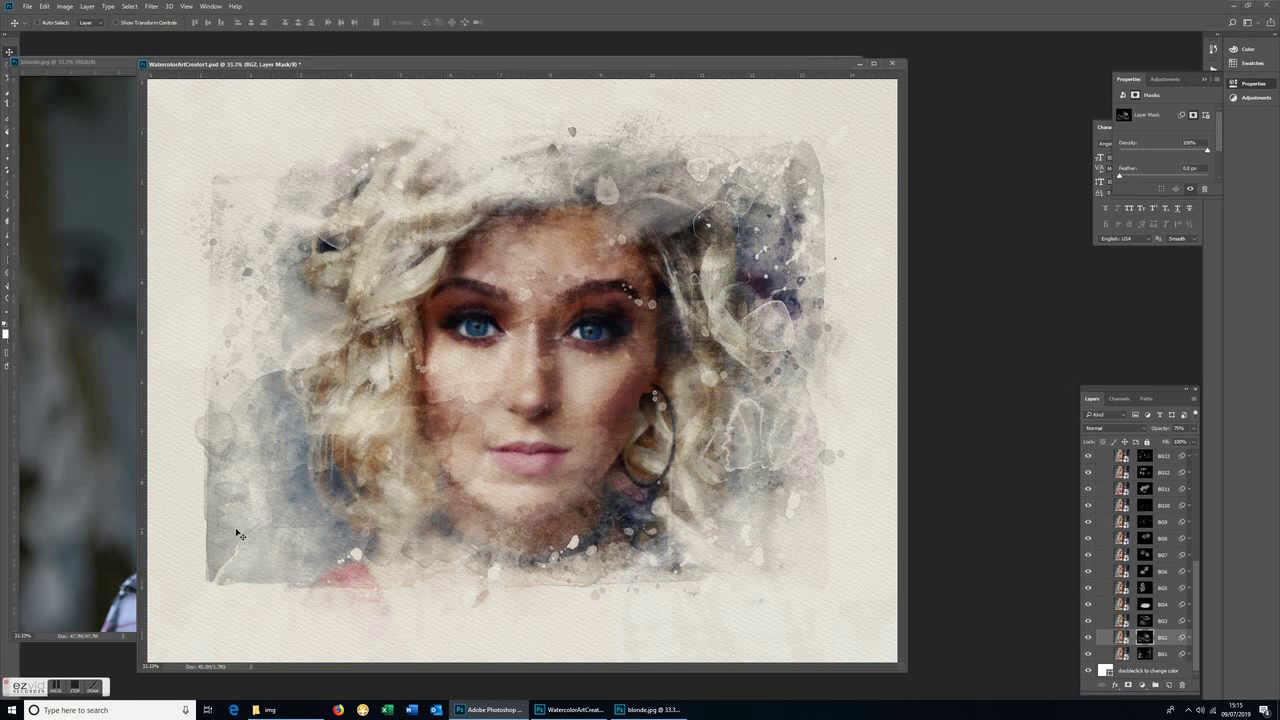
# Shift the BG2 mask right and down with Shift-arrow nudges
pyautogui.moveTo(250, 522); pyautogui.dragTo(252, 520)
pyautogui.hotkey('shift', 'Right')
pyautogui.hotkey('shift', 'Right')
pyautogui.hotkey('shift', 'Right')
pyautogui.hotkey('shift', 'Down')
pyautogui.hotkey('shift', 'Down')
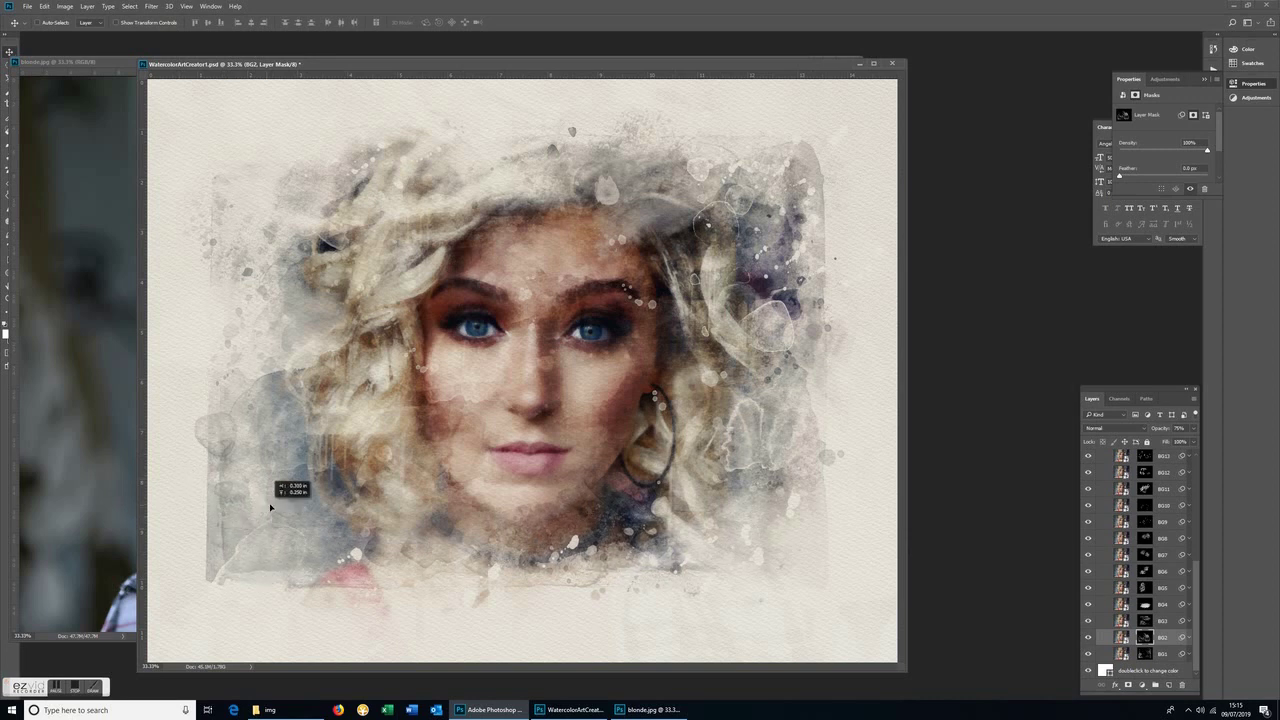
pyautogui.hotkey('shift', 'Right')
pyautogui.hotkey('shift', 'Right')
pyautogui.hotkey('shift', 'Right')
pyautogui.hotkey('shift', 'Down')
pyautogui.hotkey('shift', 'Down')
pyautogui.hotkey('shift', 'Down')
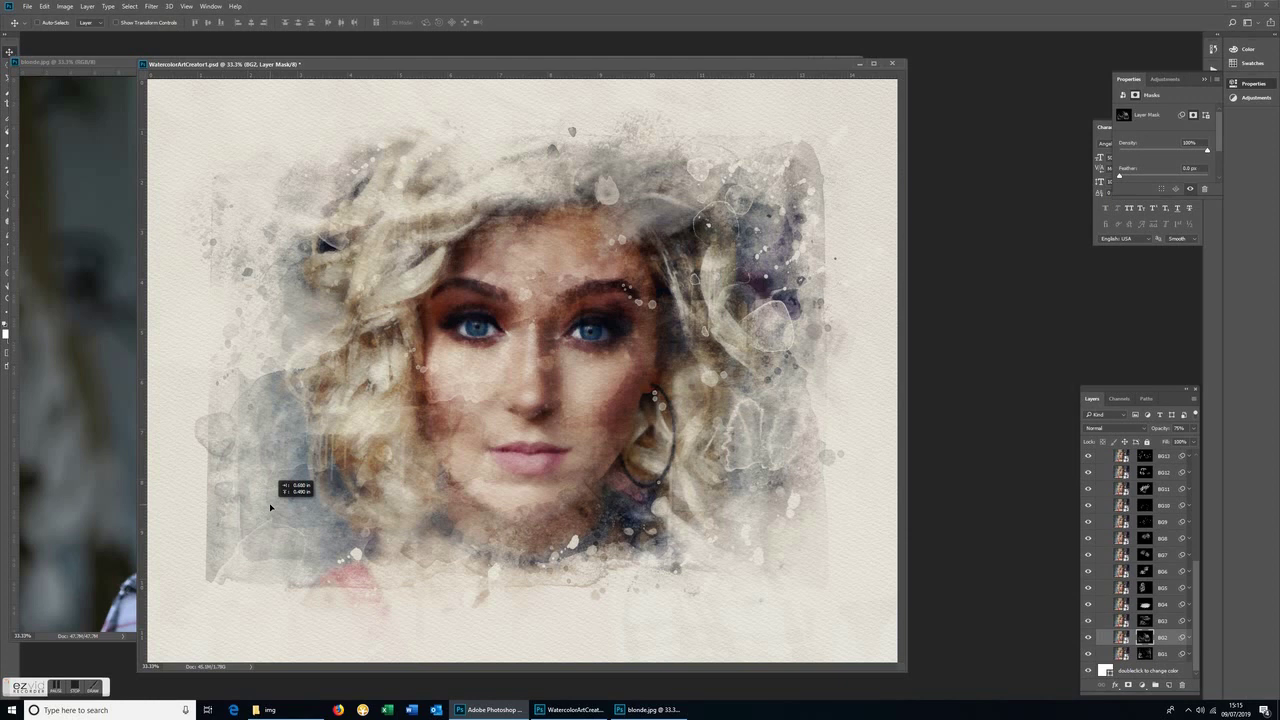
pyautogui.moveTo(270, 507); pyautogui.dragTo(271, 508)
# Reposition the BG3 wash toward the upper left and shift the BG8 mask upward
pyautogui.click(1088, 654)
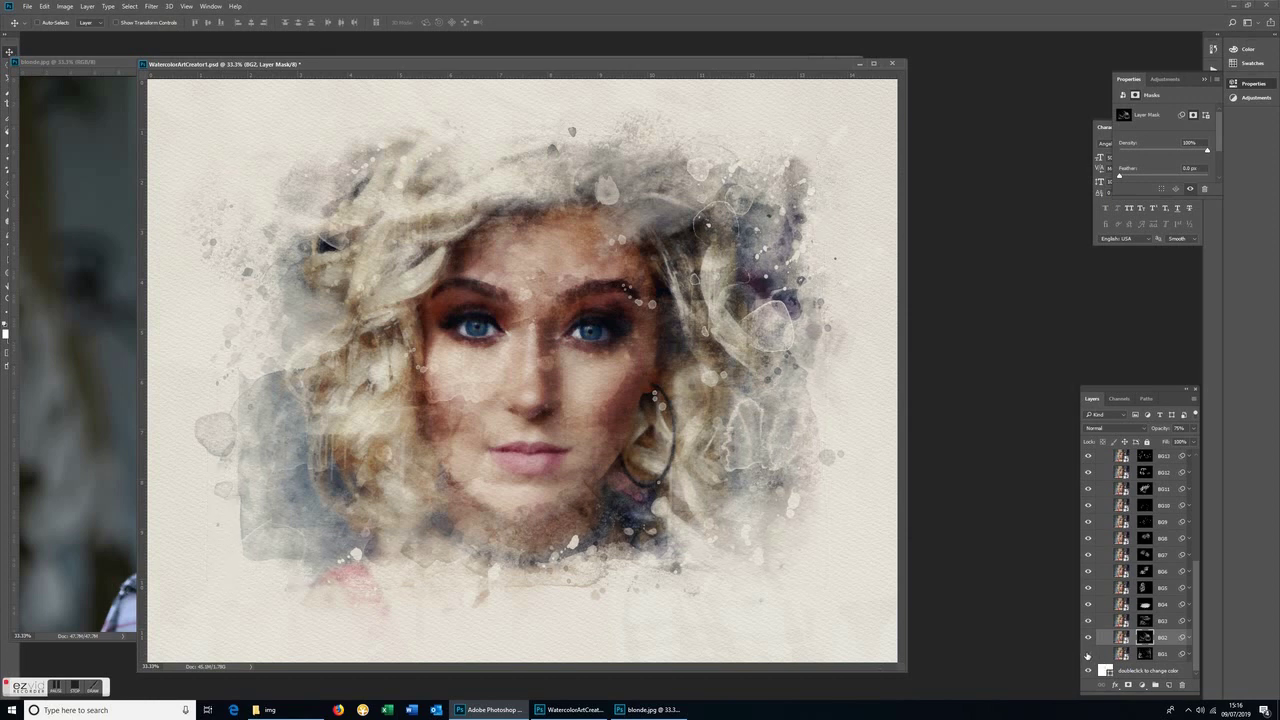
pyautogui.click(1143, 621)
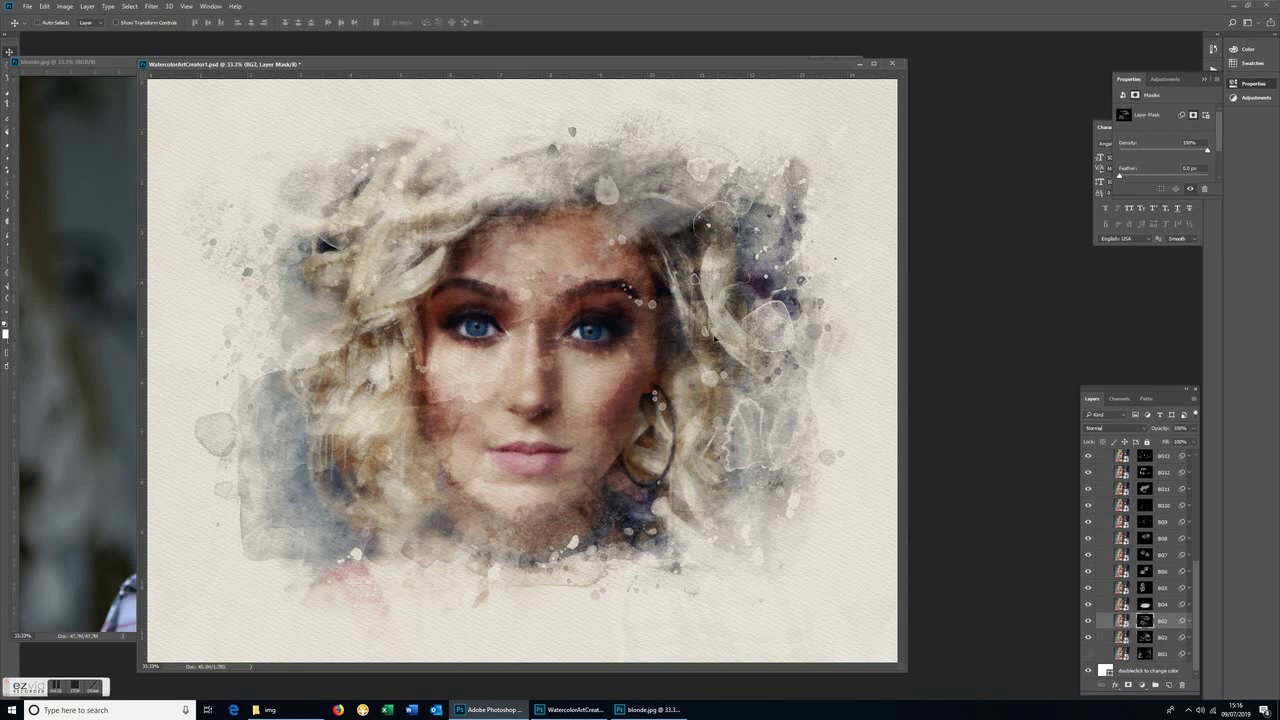
pyautogui.moveTo(683, 340); pyautogui.dragTo(632, 290)
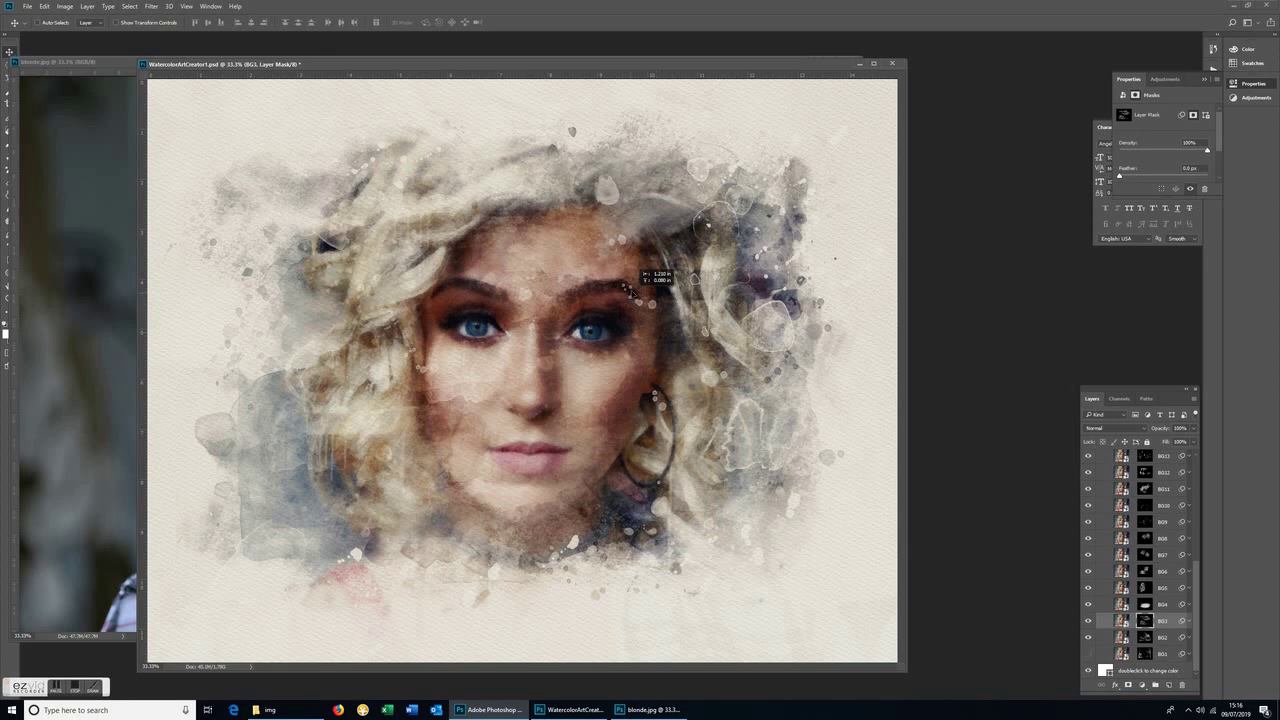
pyautogui.moveTo(632, 290); pyautogui.dragTo(673, 338)
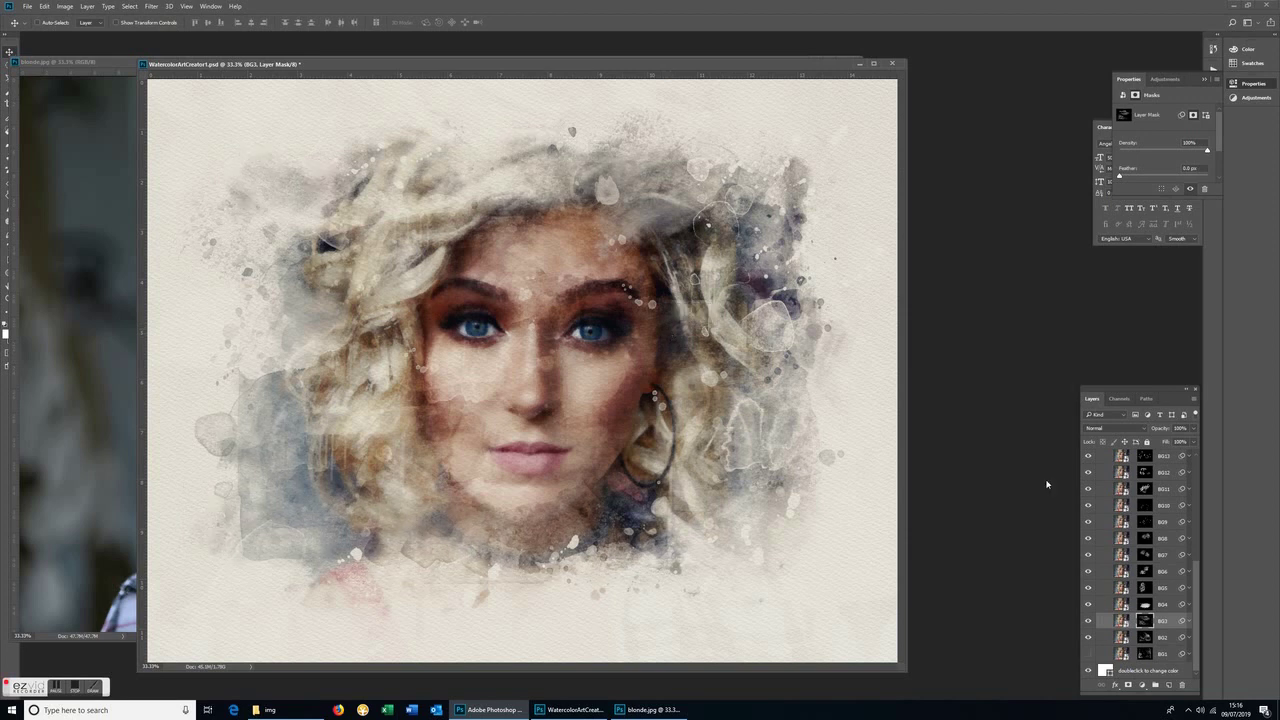
pyautogui.click(1146, 539)
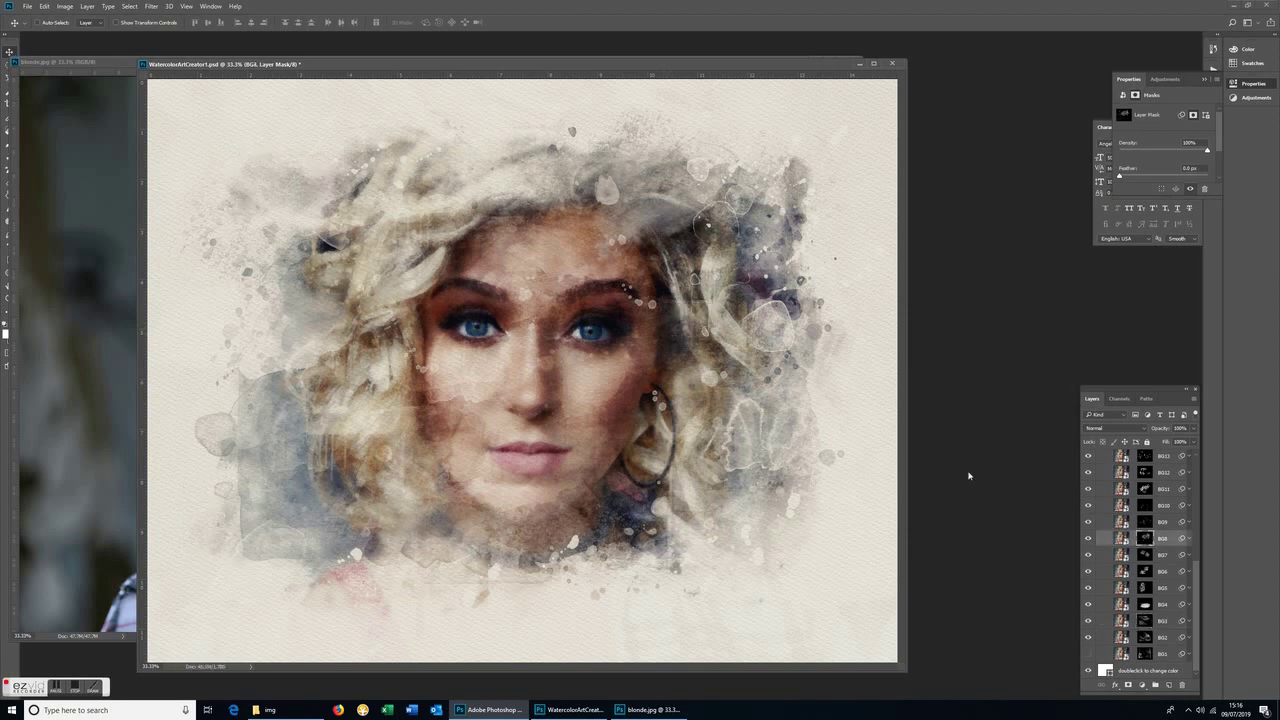
pyautogui.moveTo(713, 352)
pyautogui.mouseDown()
pyautogui.moveTo(720, 320)
pyautogui.moveTo(676, 334)
pyautogui.mouseUp()
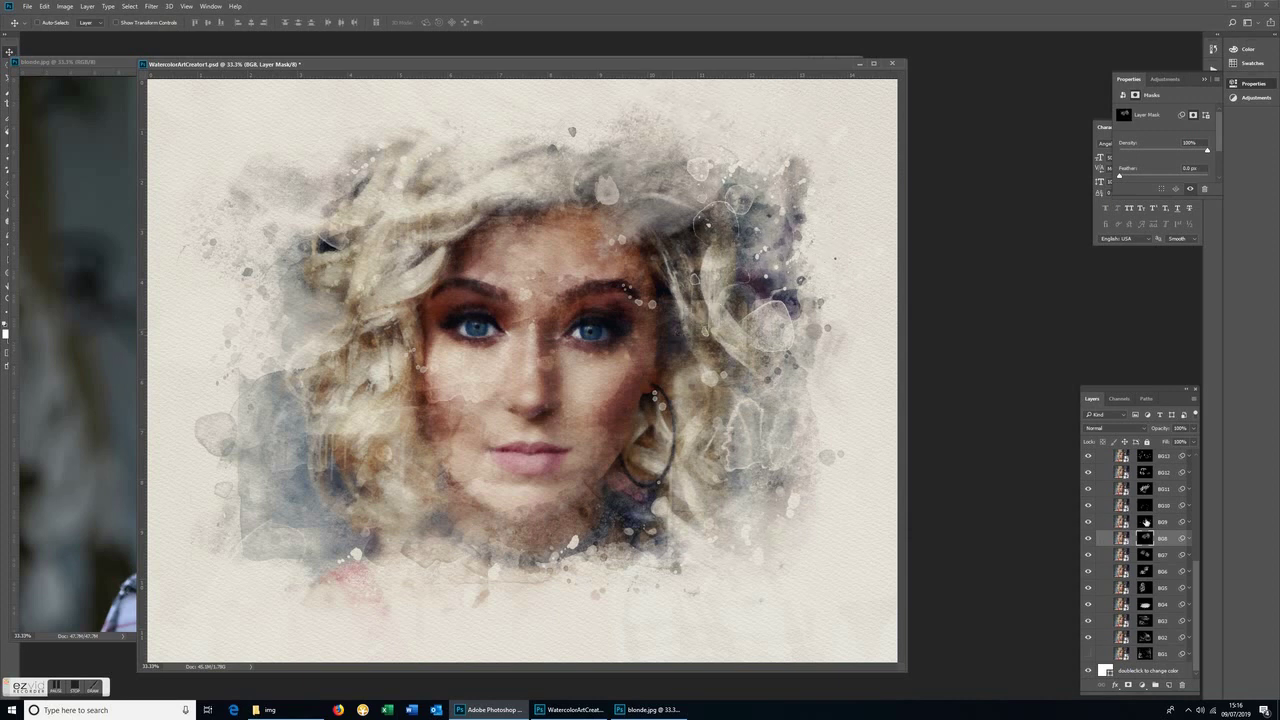
pyautogui.moveTo(1197, 580); pyautogui.dragTo(1186, 534)
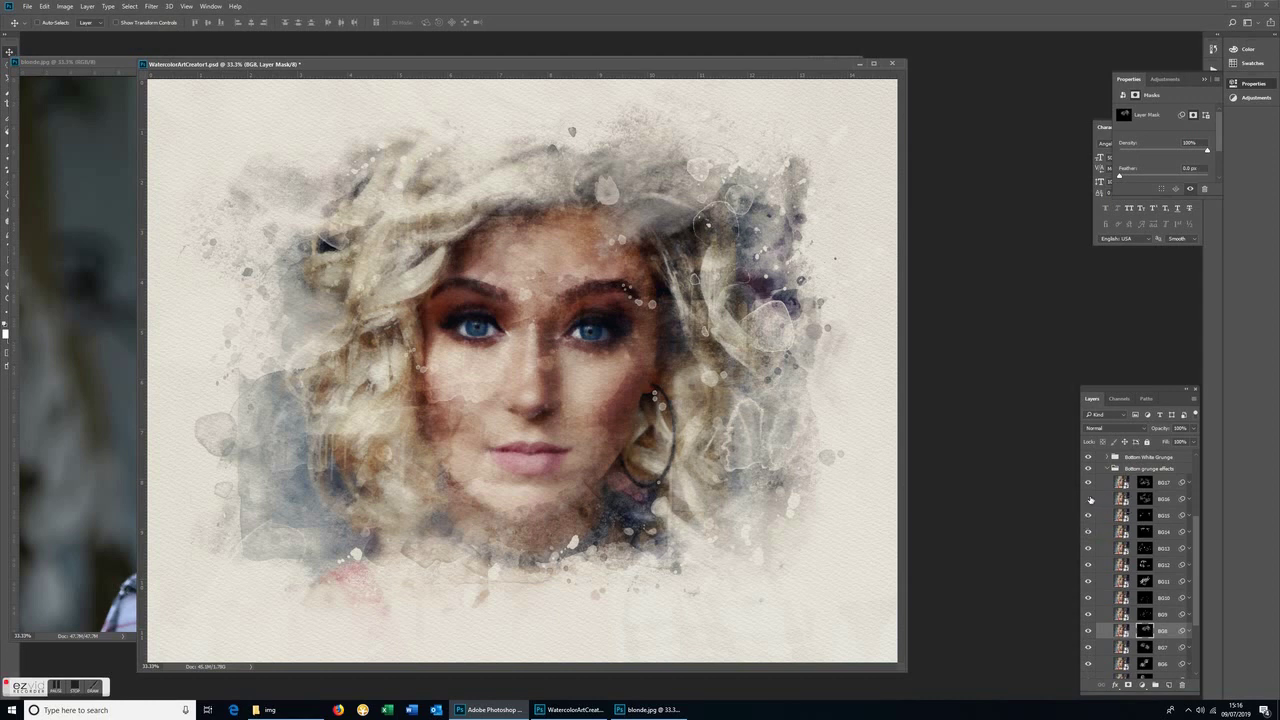
# Compare BG16 on and off, then shift the BG17 mask slightly down beside the earring
pyautogui.click(1089, 498)
pyautogui.click(1089, 498)
pyautogui.click(1143, 484)
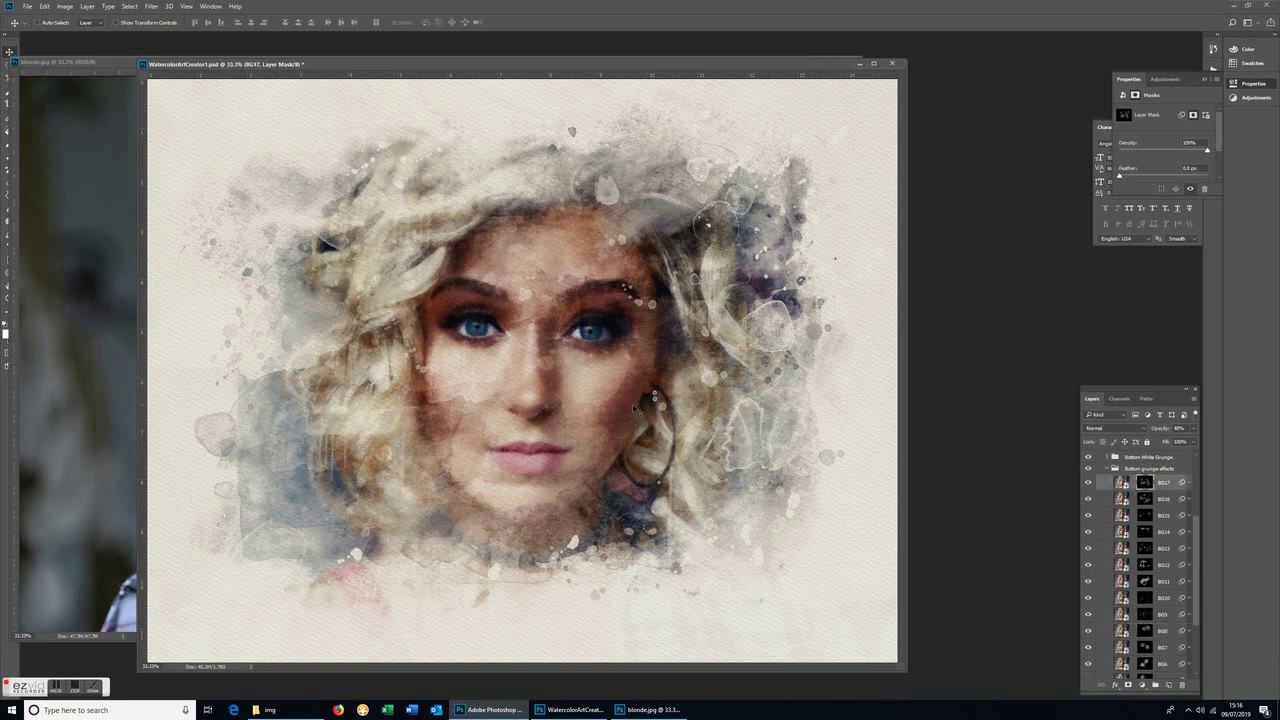
pyautogui.moveTo(634, 436)
pyautogui.mouseDown()
pyautogui.moveTo(619, 456)
pyautogui.moveTo(626, 482)
pyautogui.mouseUp()
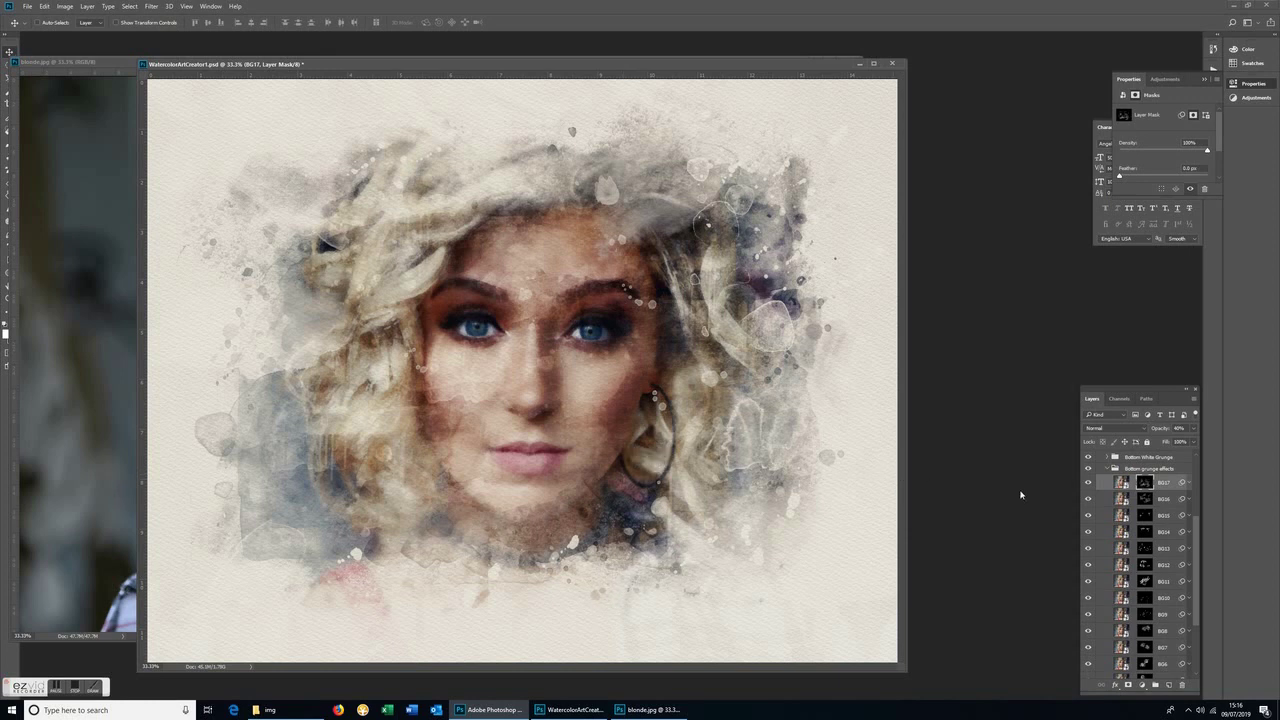
# Collapse Bottom grunge effects, expand Main Watercolor Effects, and turn on the effect 0 layer
pyautogui.click(1106, 472)
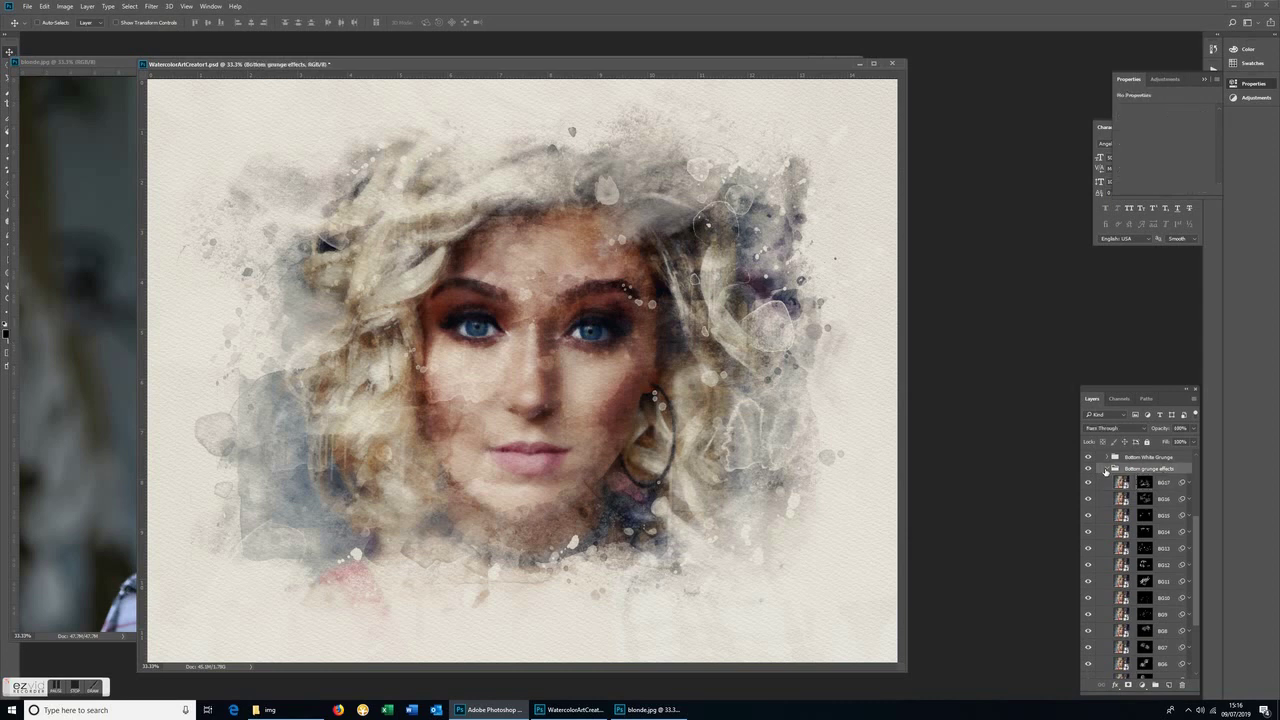
pyautogui.click(1108, 470)
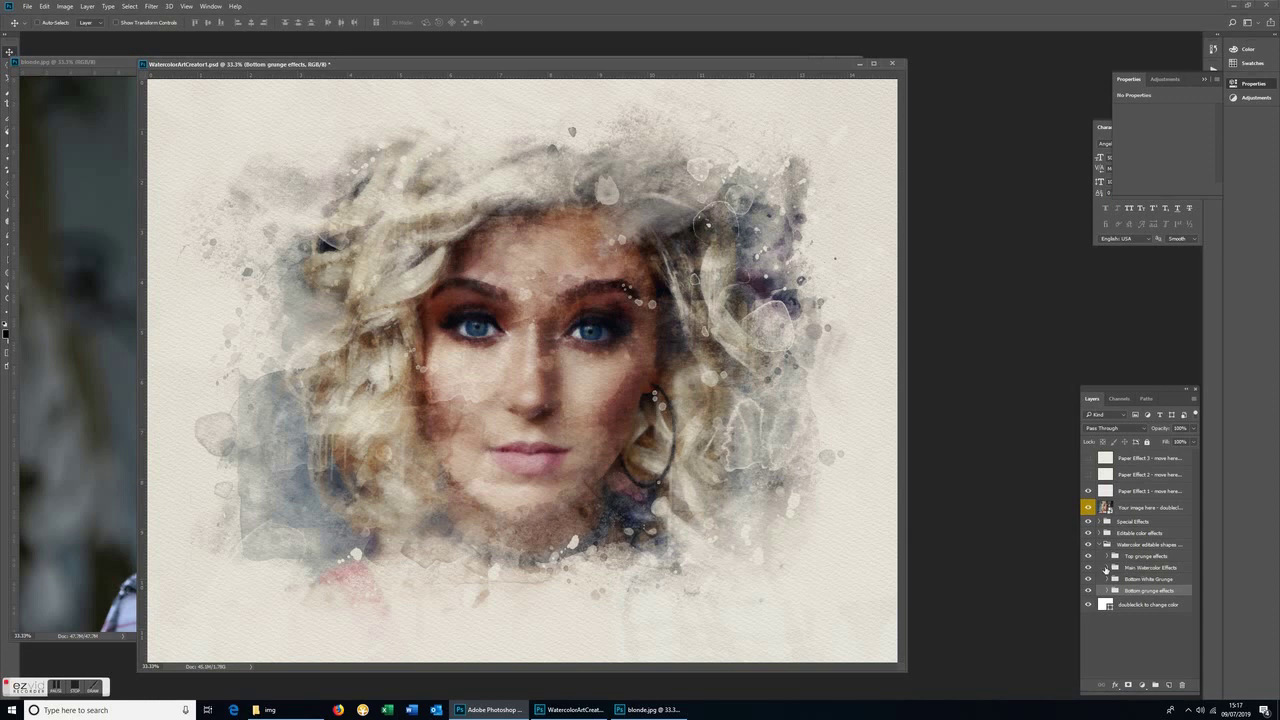
pyautogui.click(1107, 568)
pyautogui.moveTo(1198, 528); pyautogui.dragTo(1198, 590)
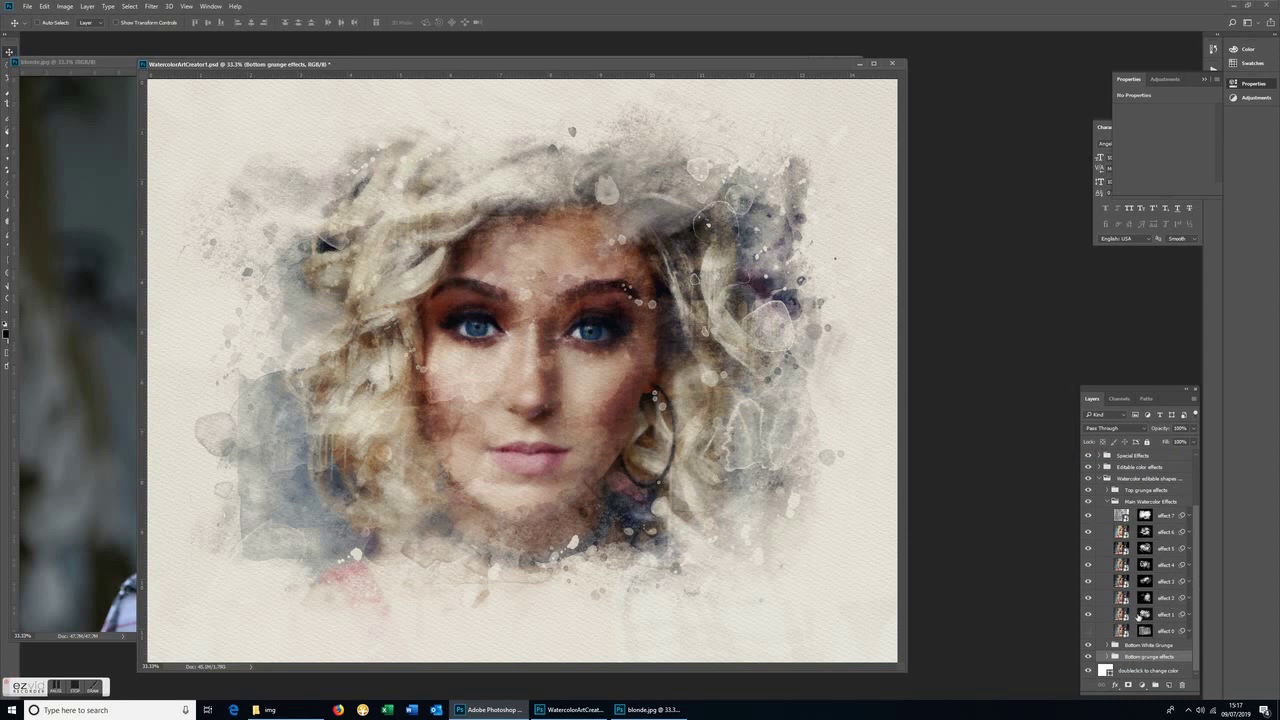
pyautogui.click(1088, 632)
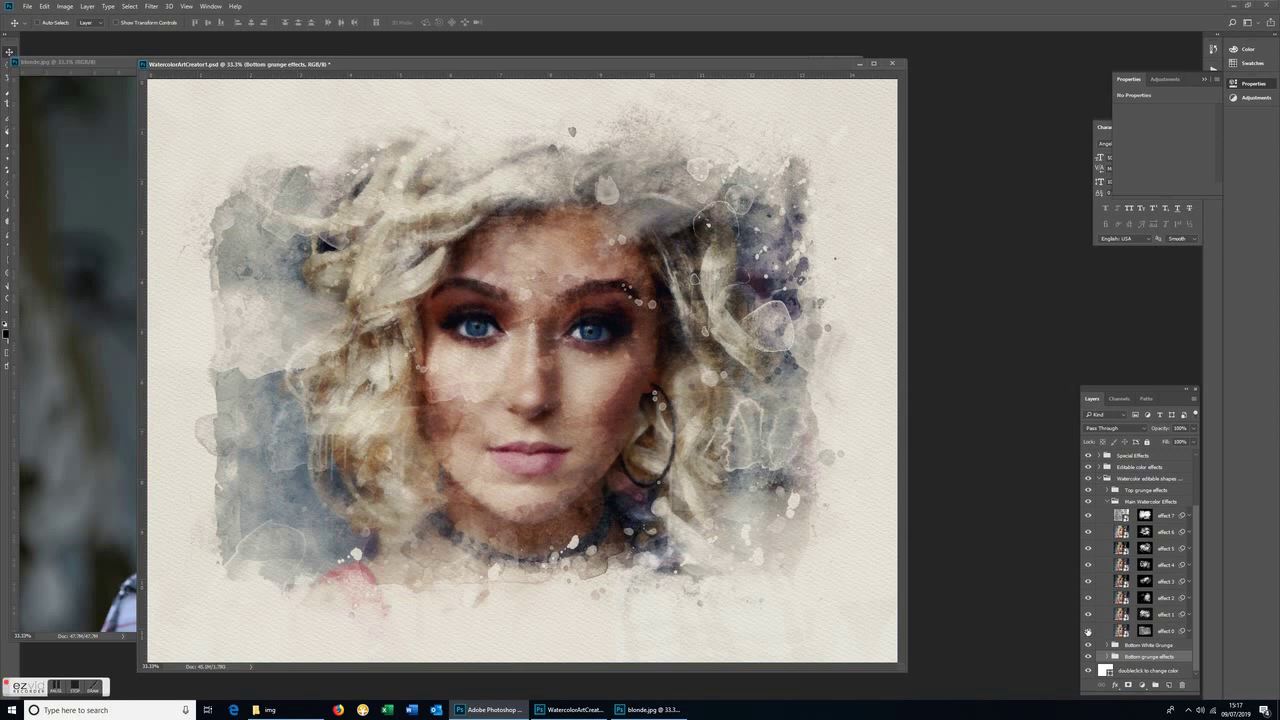
# Shift the effect 0 and effect 1 watercolour masks slightly on the canvas
pyautogui.click(1145, 632)
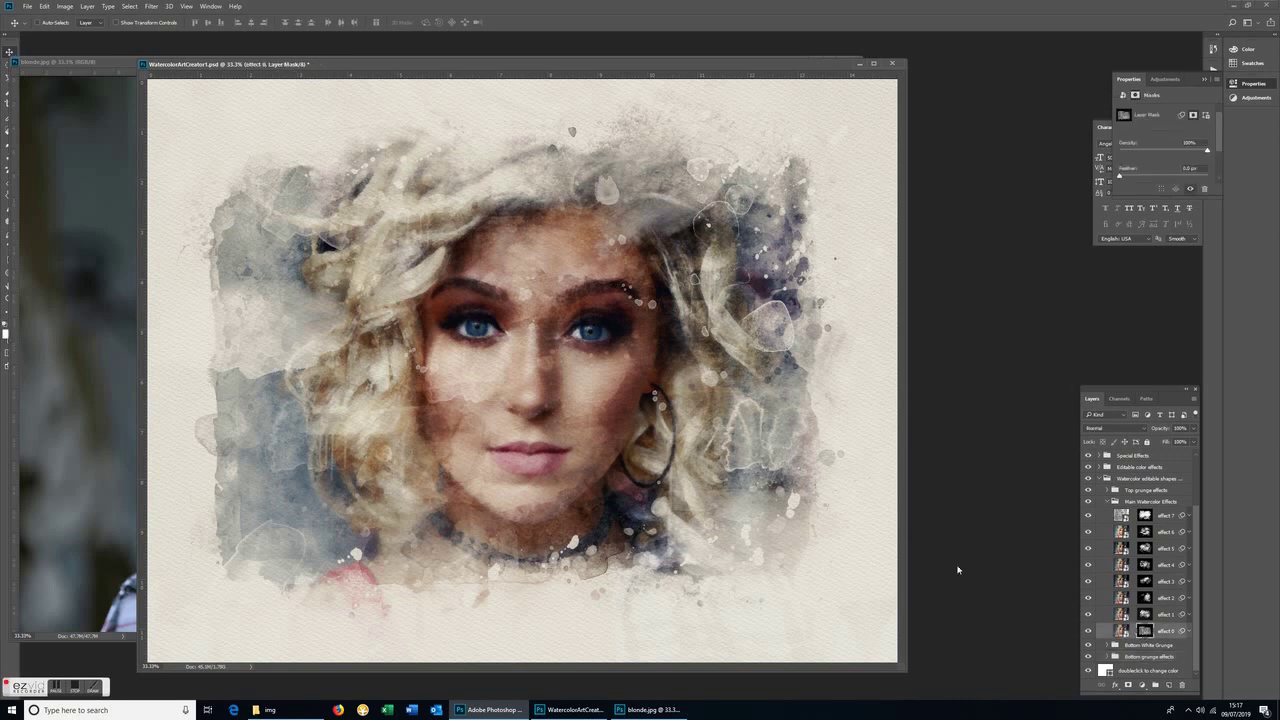
pyautogui.moveTo(316, 541); pyautogui.dragTo(327, 540)
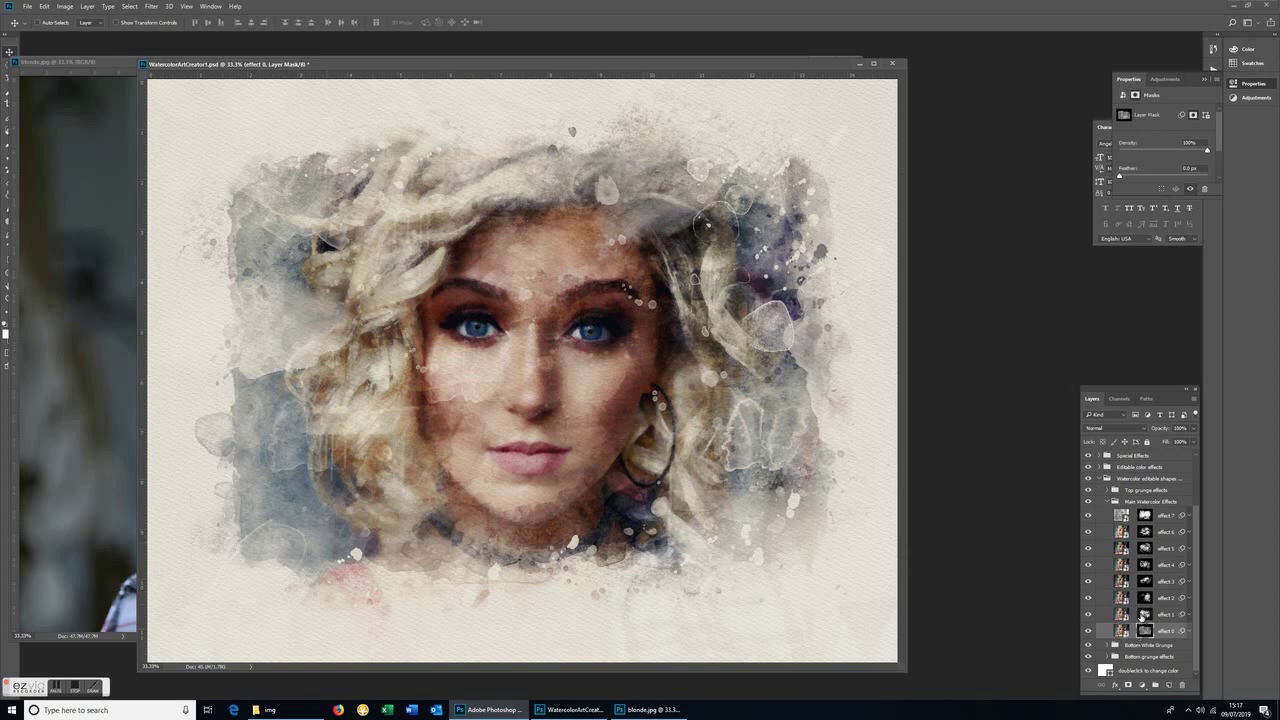
pyautogui.click(1142, 614)
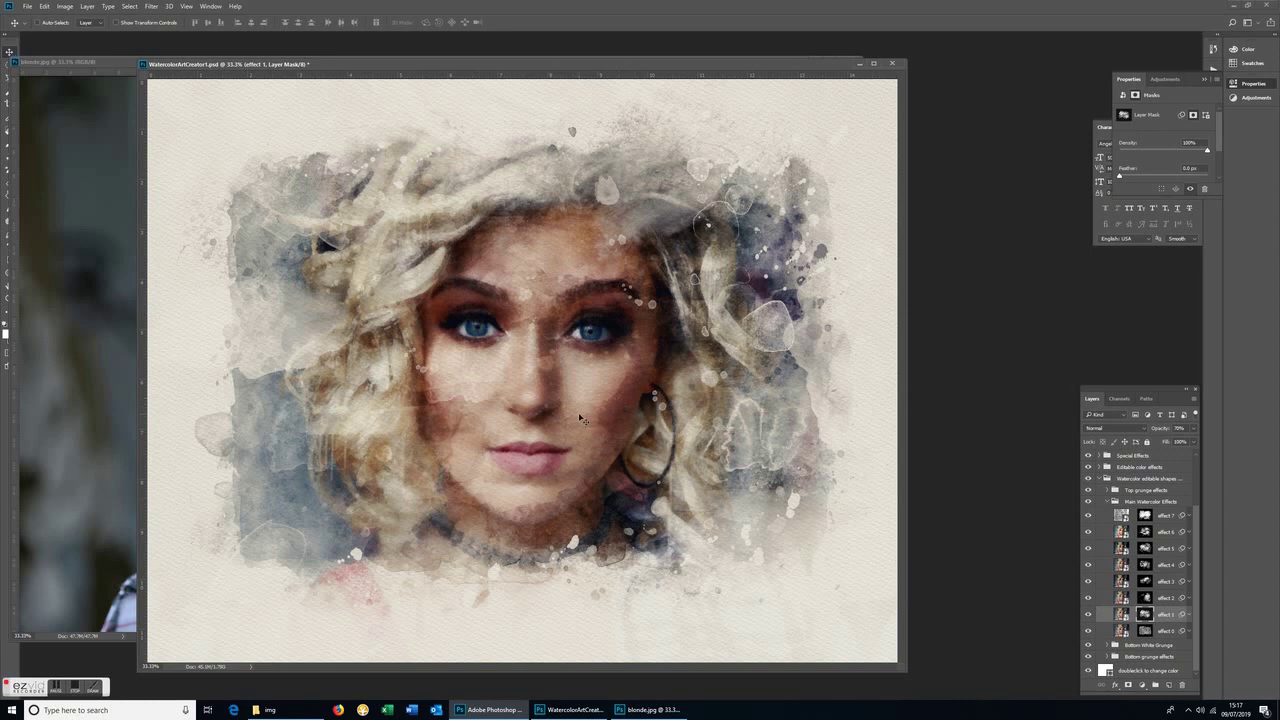
pyautogui.moveTo(563, 411); pyautogui.dragTo(568, 369)
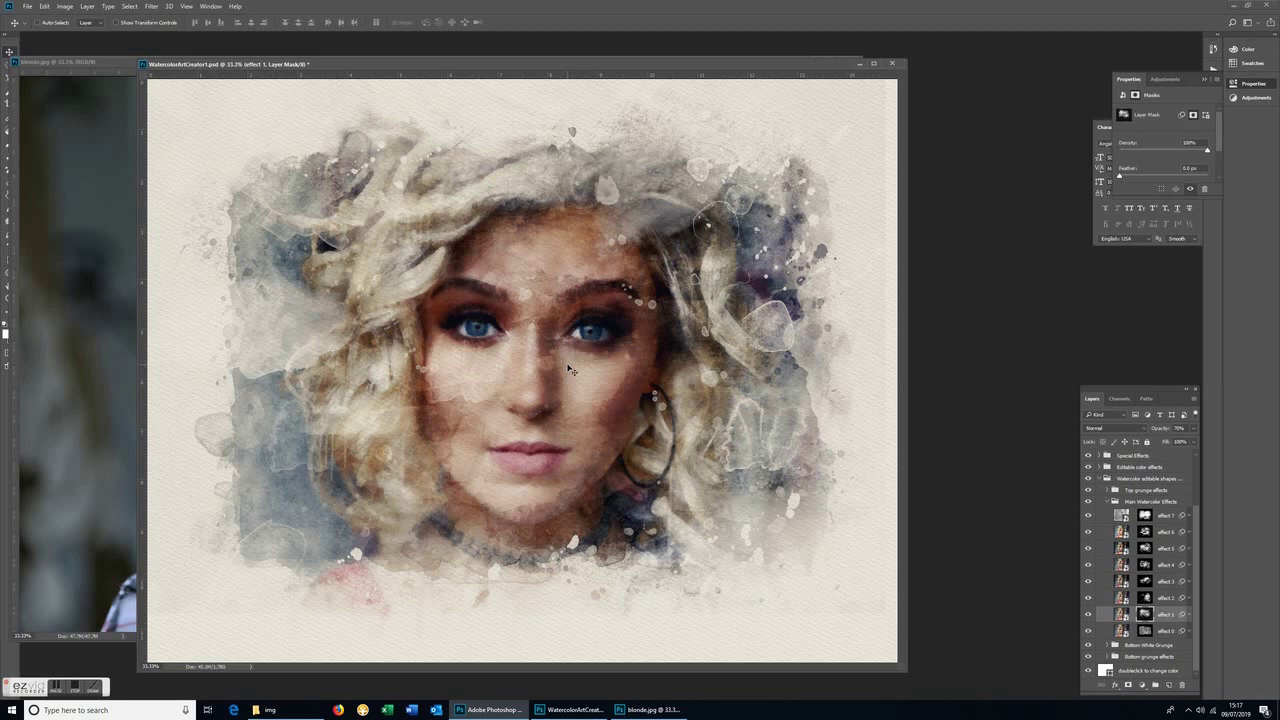
# Compare effect 2 on and off and nudge its mask slightly down near the earring
pyautogui.click(1088, 598)
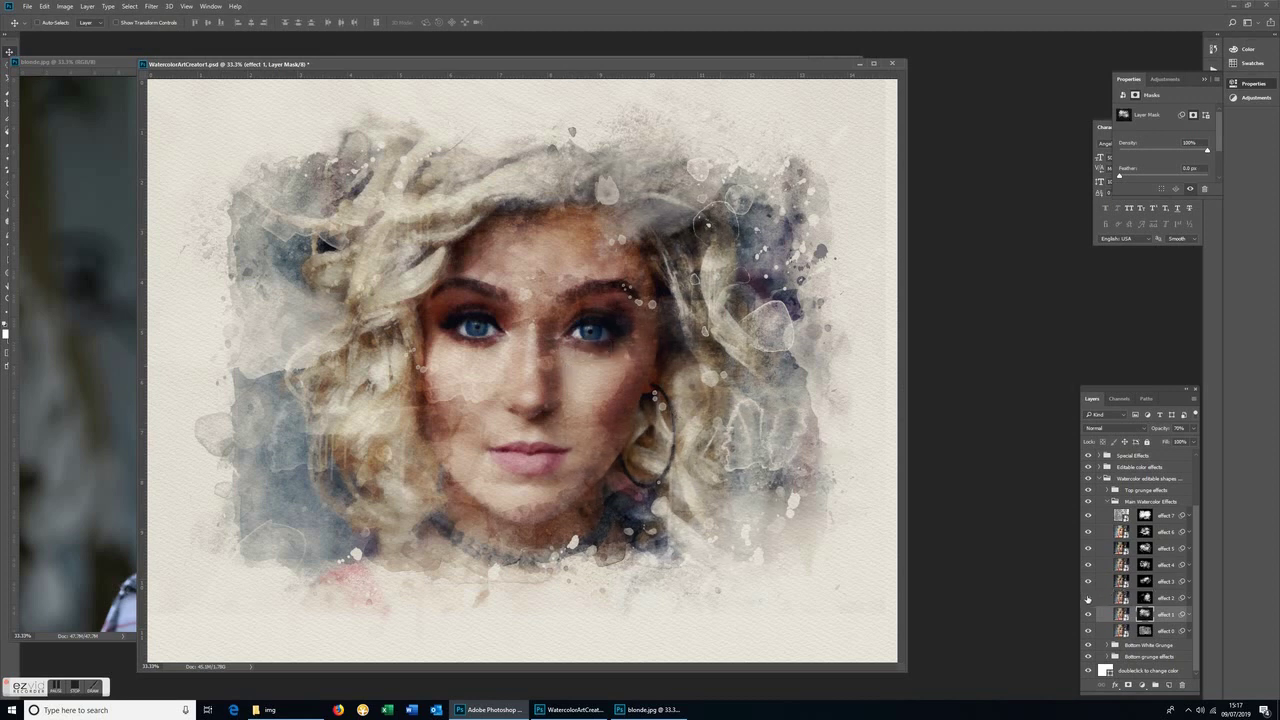
pyautogui.click(1088, 598)
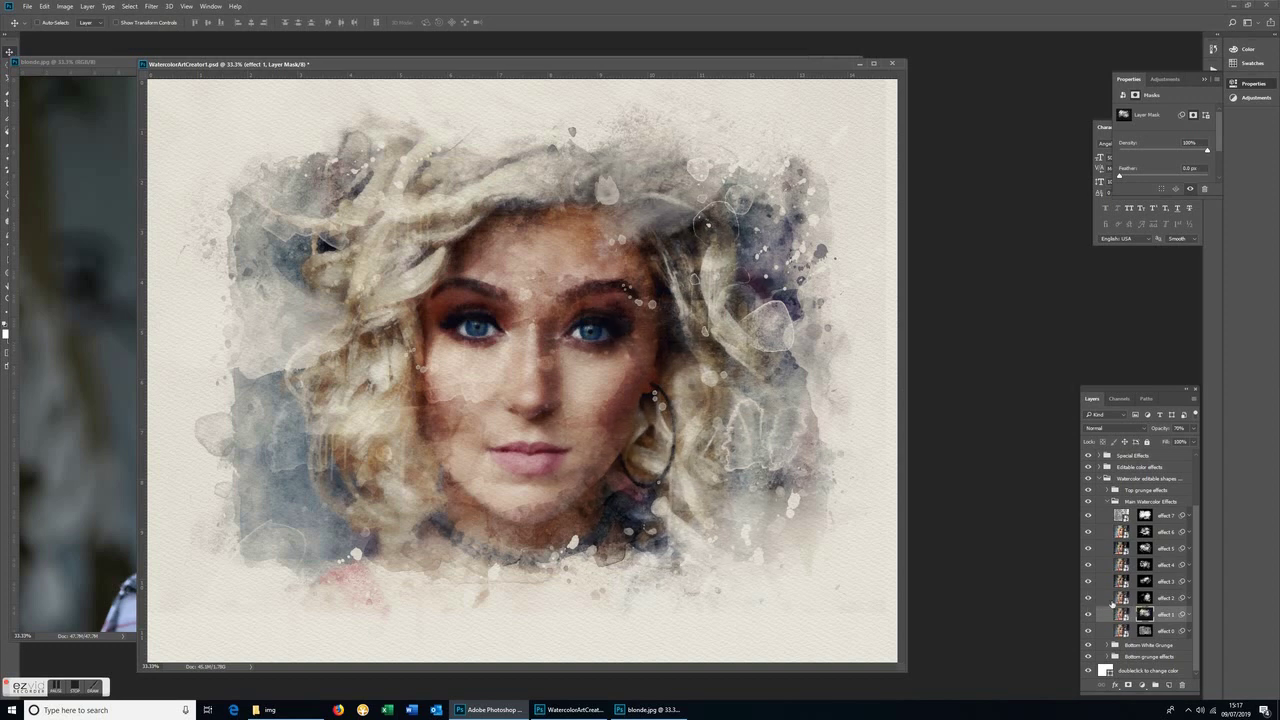
pyautogui.click(1144, 598)
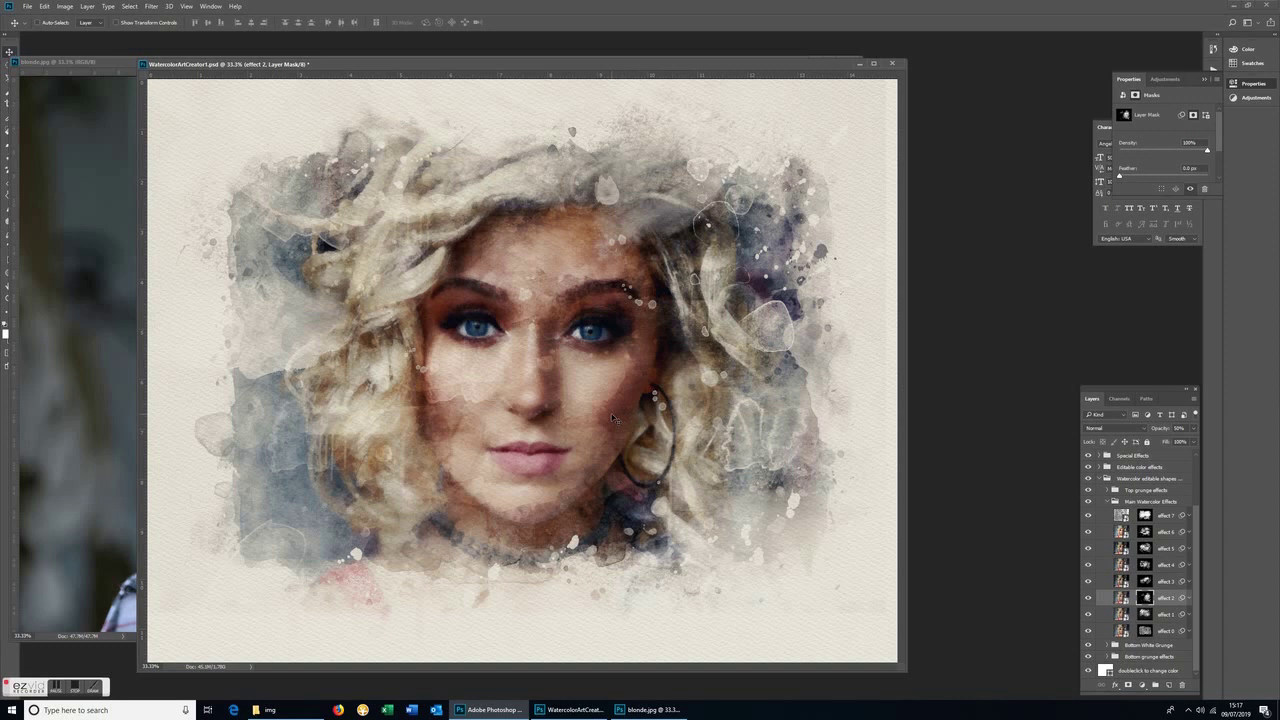
pyautogui.moveTo(634, 416); pyautogui.dragTo(640, 443)
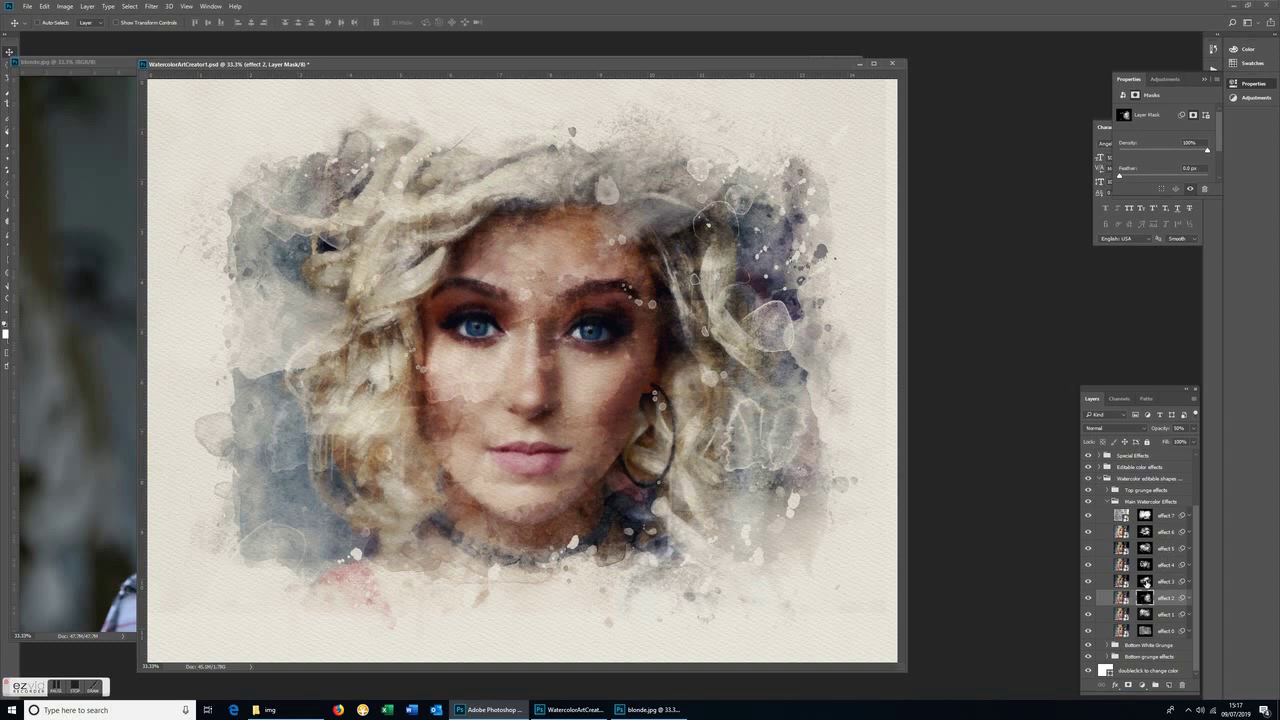
pyautogui.click(1145, 581)
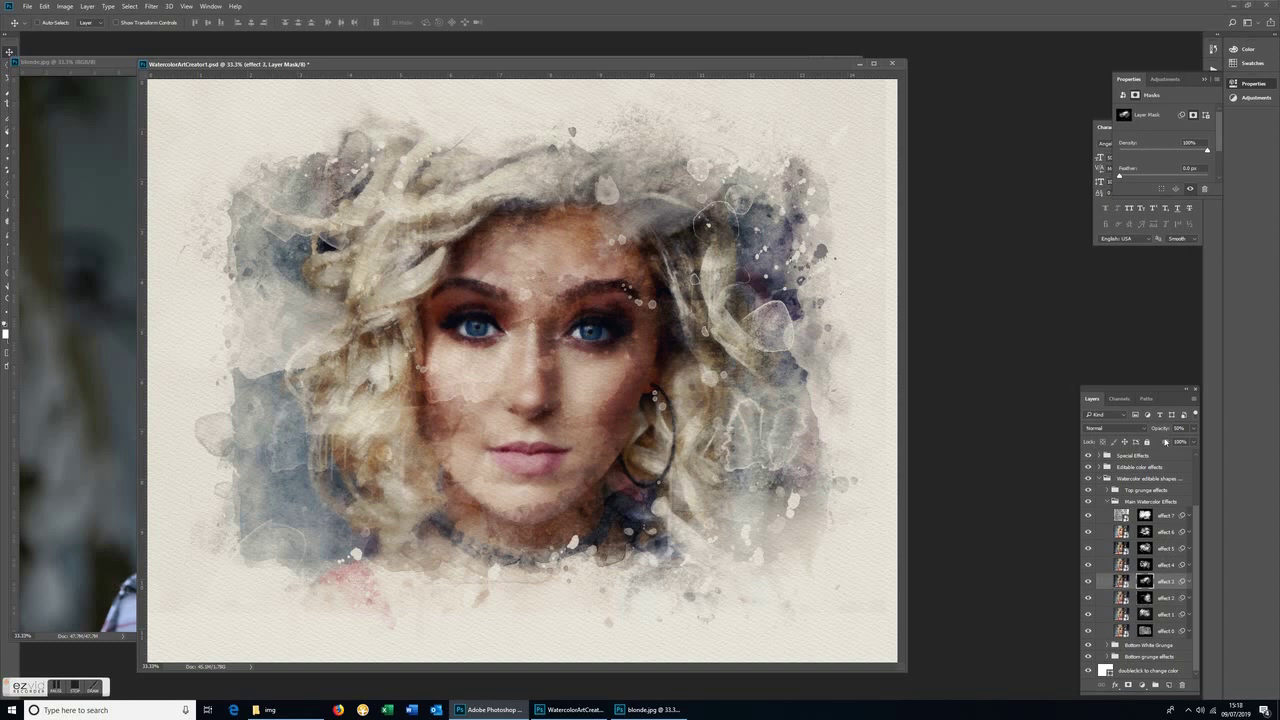
# Lower effect 3's opacity slightly and reduce effect 4's opacity to 70%
pyautogui.click(1089, 581)
pyautogui.click(1089, 581)
pyautogui.click(1191, 430)
pyautogui.moveTo(1178, 440); pyautogui.dragTo(1172, 442)
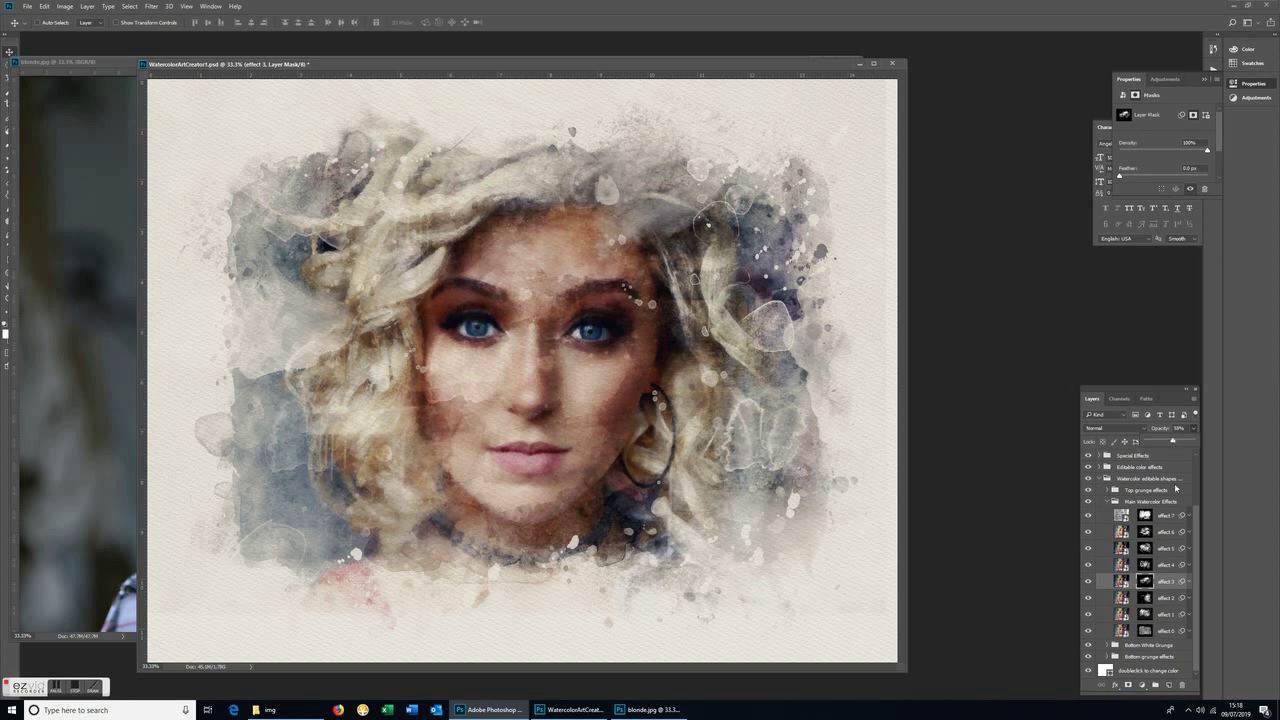
pyautogui.click(1144, 564)
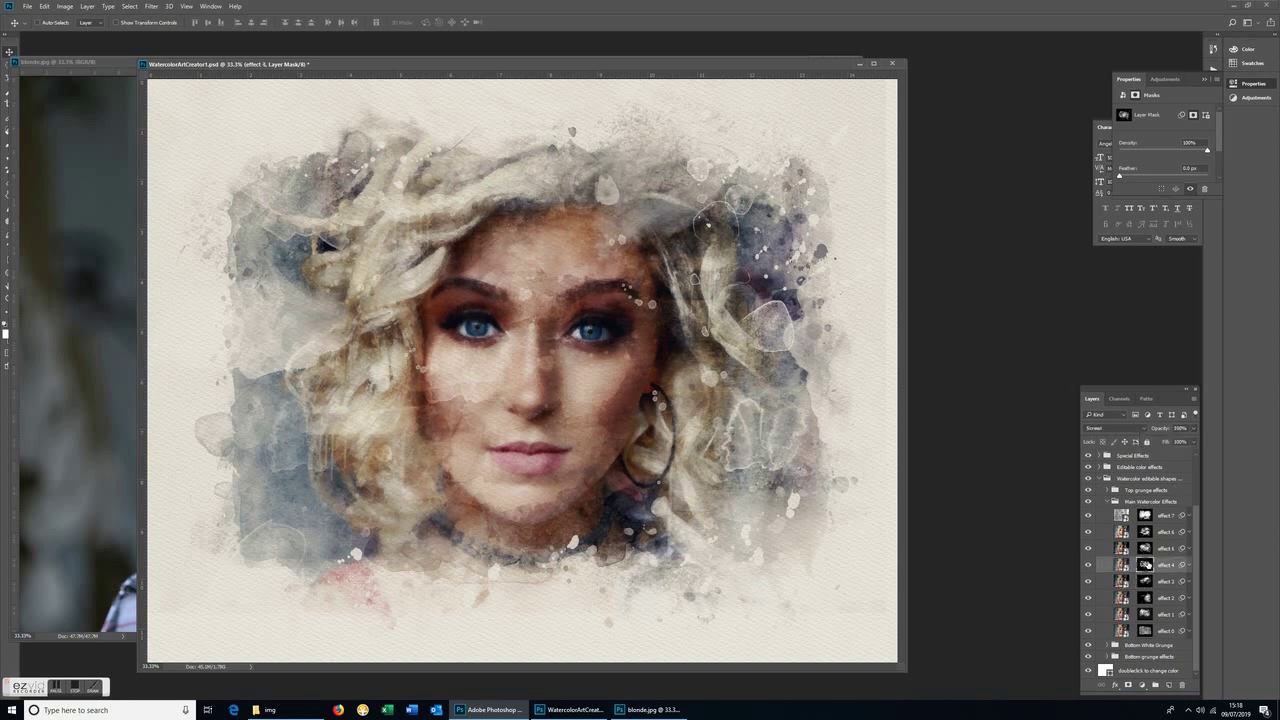
pyautogui.click(1087, 566)
pyautogui.click(1087, 566)
pyautogui.click(1087, 566)
pyautogui.click(1193, 431)
pyautogui.moveTo(1190, 441); pyautogui.dragTo(1179, 441)
# Set the effect 5 layer's blend mode to Darken
pyautogui.click(1145, 549)
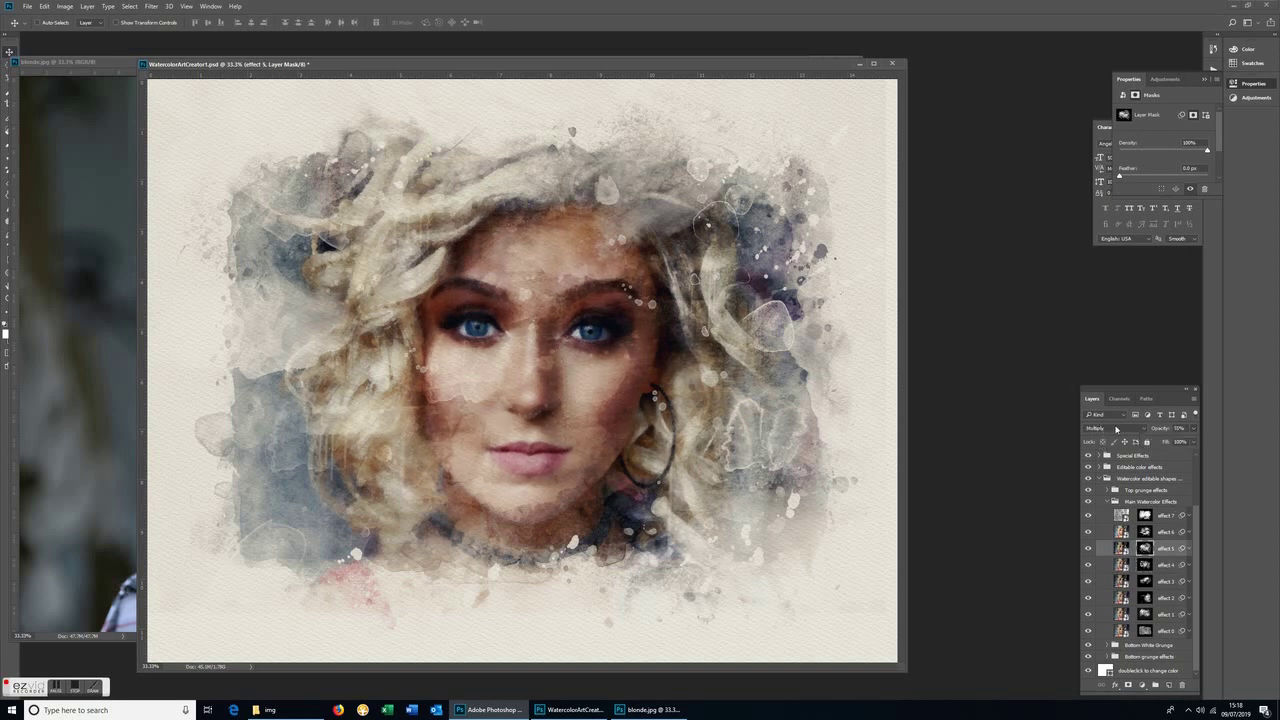
pyautogui.click(1124, 430)
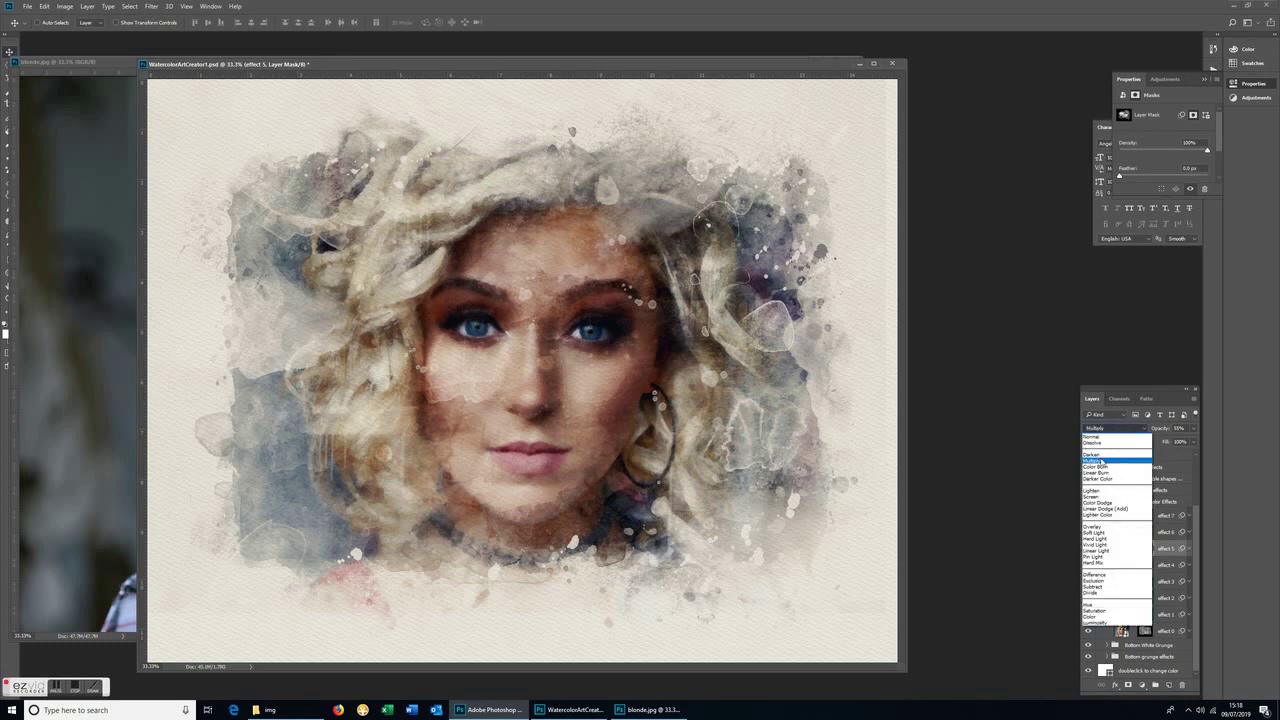
pyautogui.click(1097, 455)
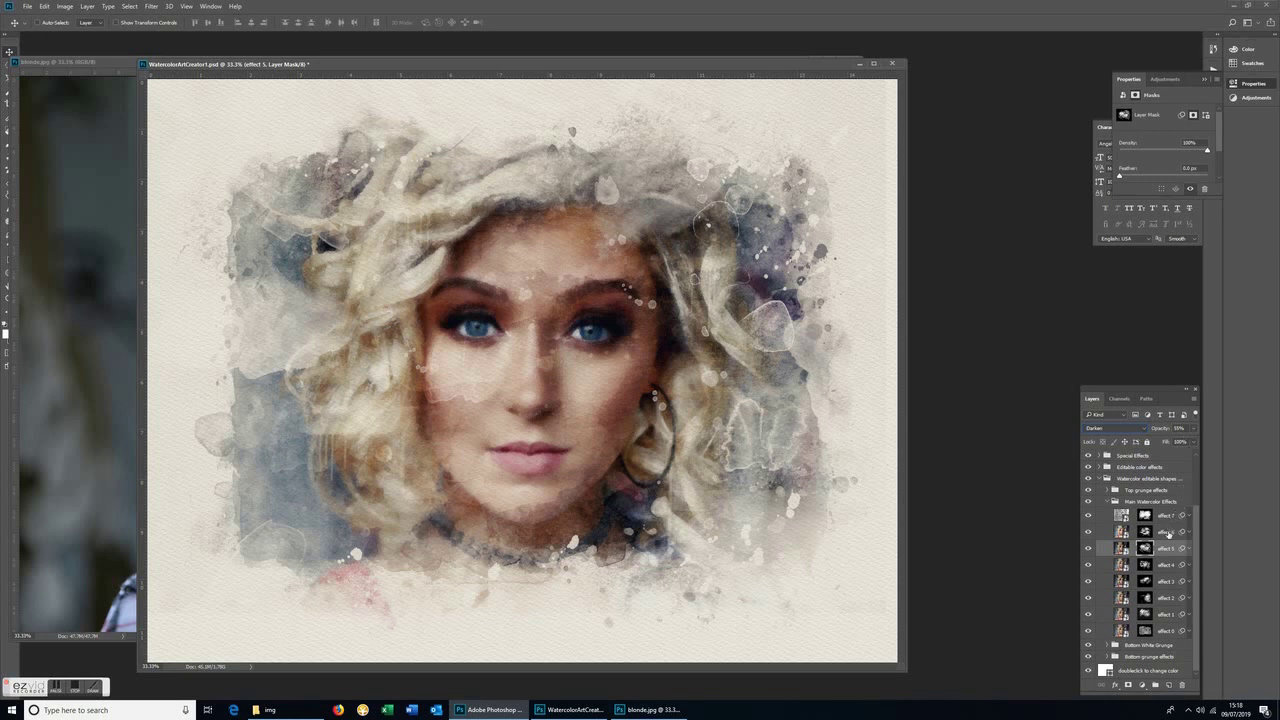
pyautogui.click(1126, 535)
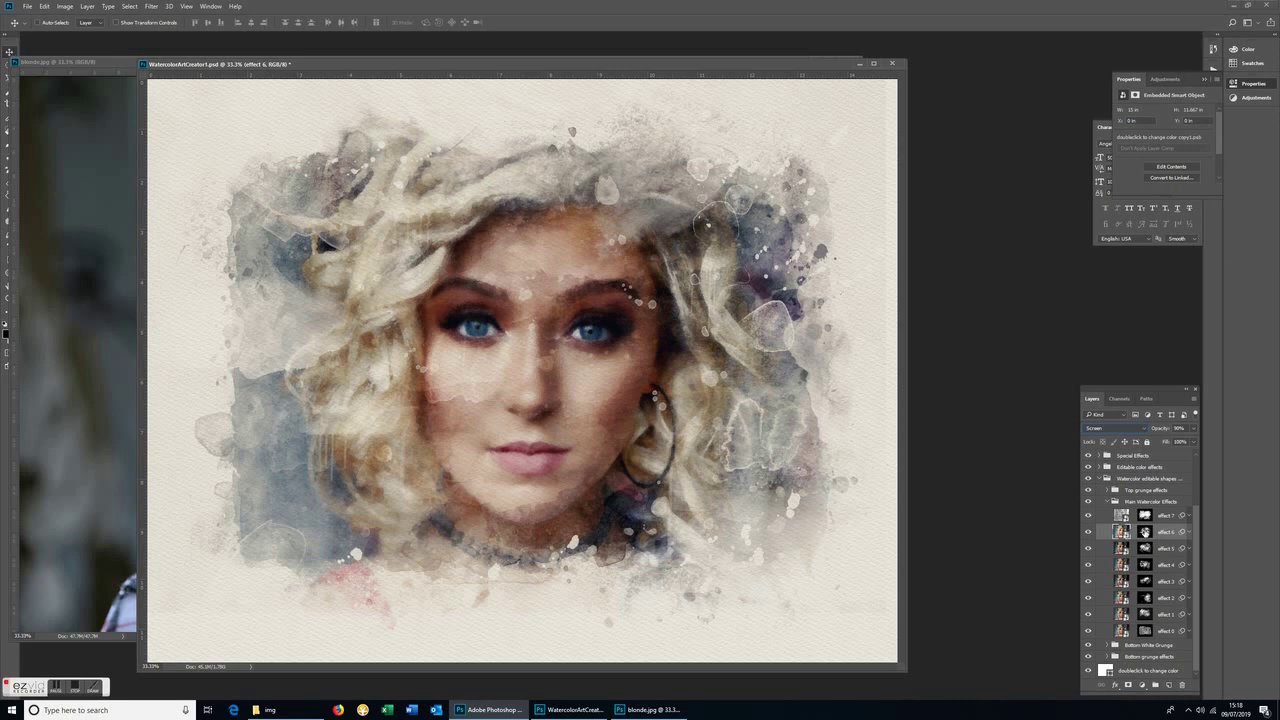
# Lower effect 7's opacity slightly to about 30% and collapse the Main Watercolor Effects group
pyautogui.click(1145, 532)
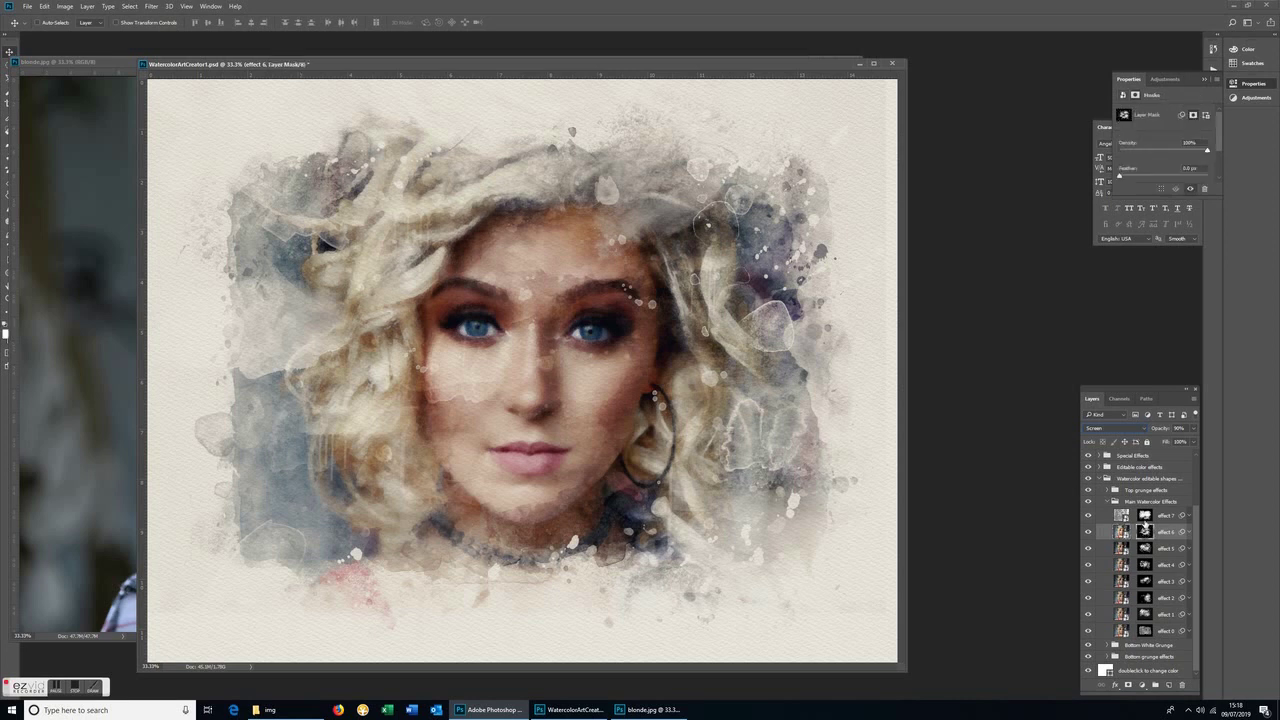
pyautogui.click(1145, 515)
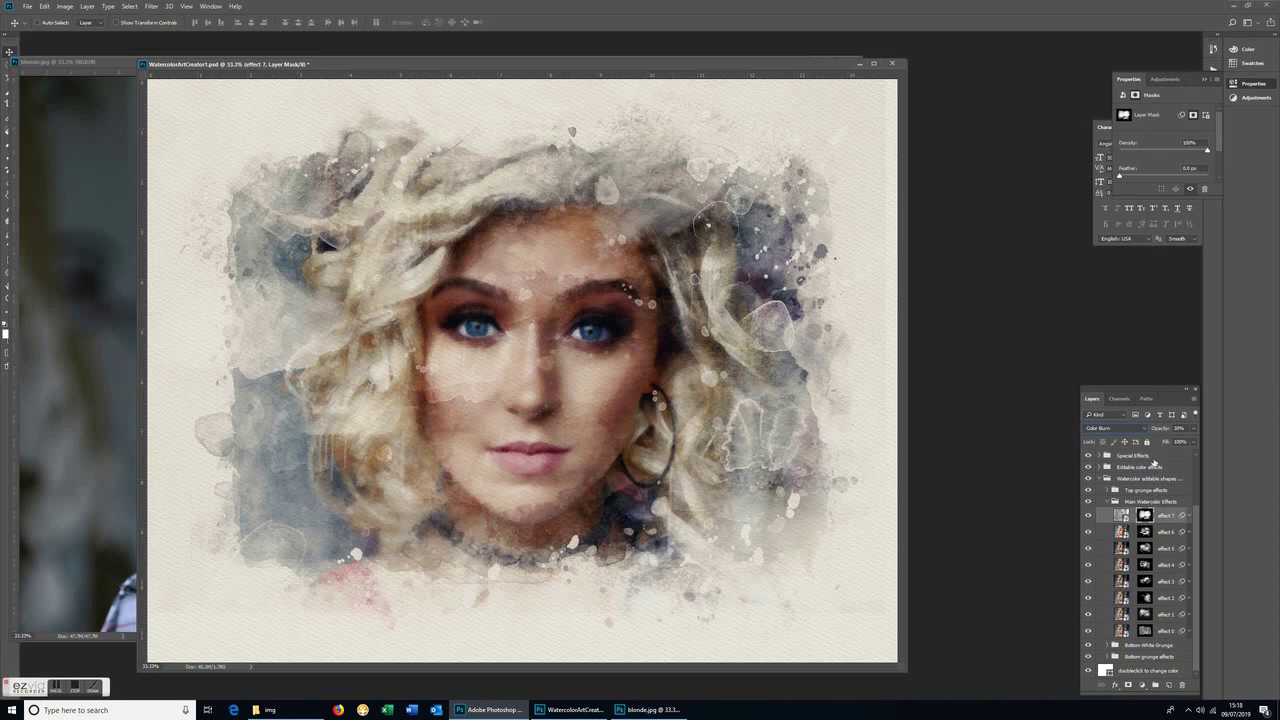
pyautogui.click(1194, 429)
pyautogui.moveTo(1165, 442); pyautogui.dragTo(1163, 442)
pyautogui.click(1108, 501)
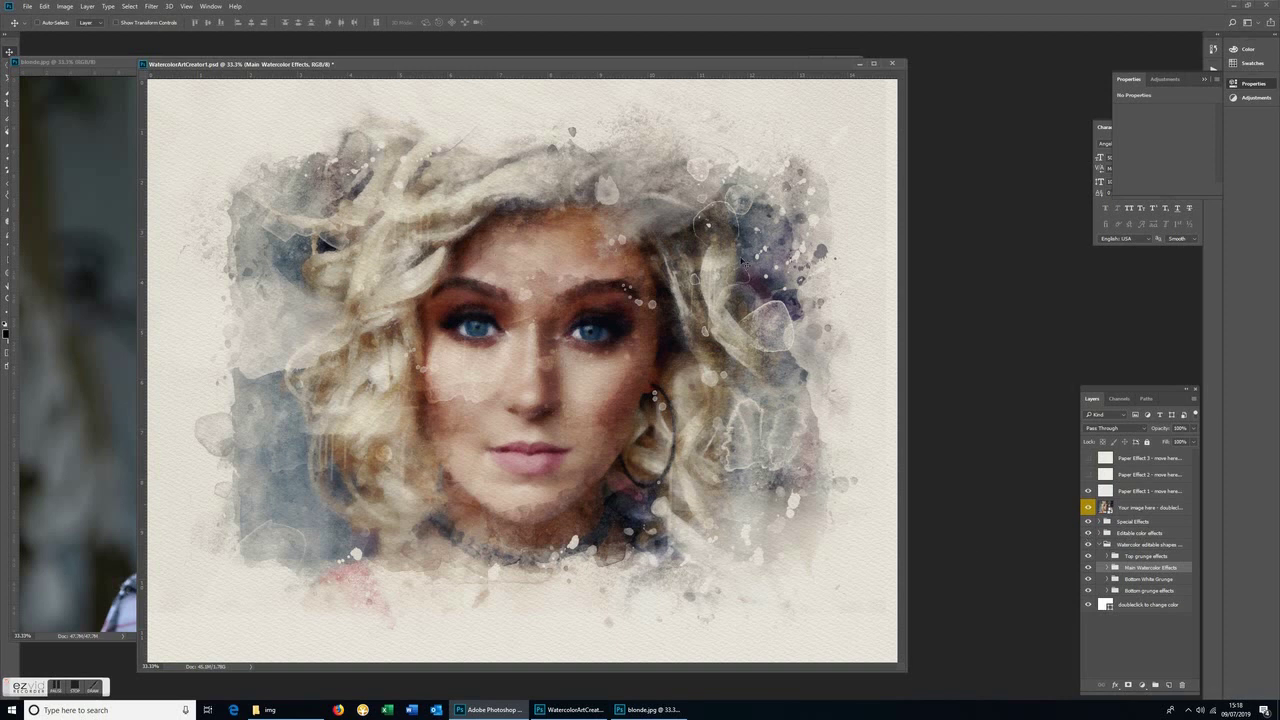
# Save a JPEG copy with 'new' appended to the name, at quality 10 Maximum, Baseline Standard
pyautogui.click(27, 8)
pyautogui.click(58, 118)
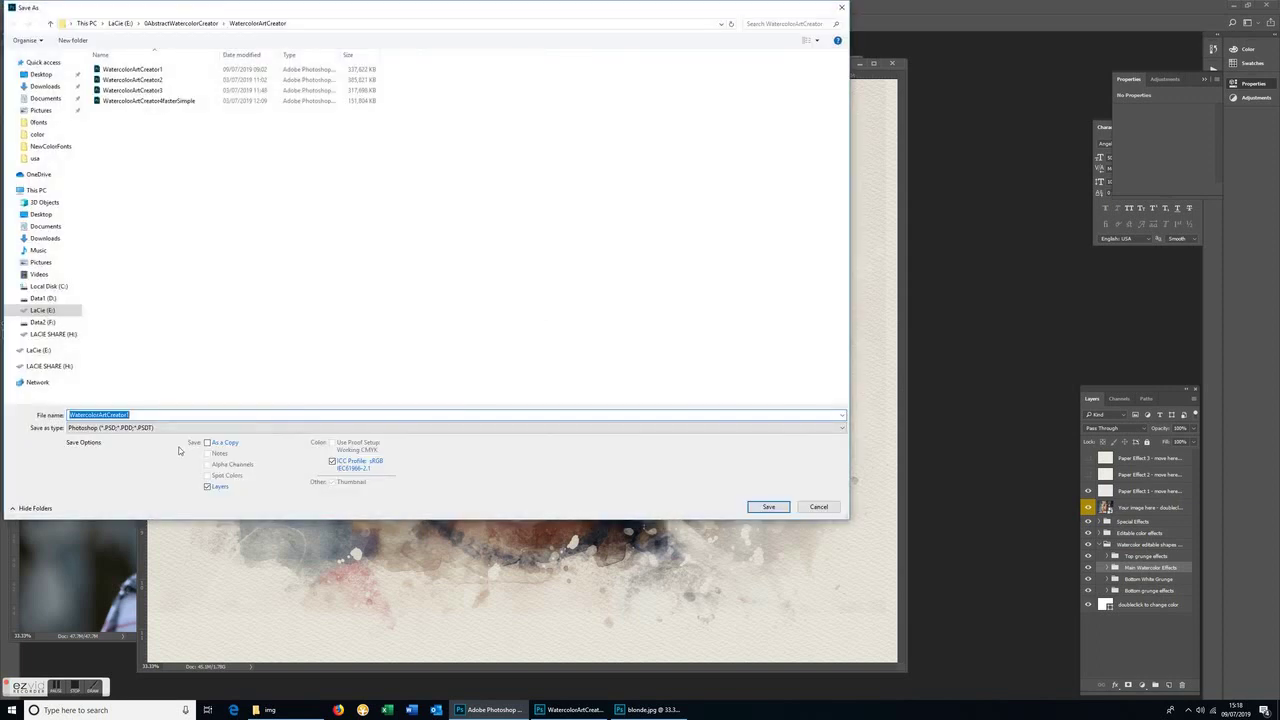
pyautogui.click(160, 428)
pyautogui.click(128, 506)
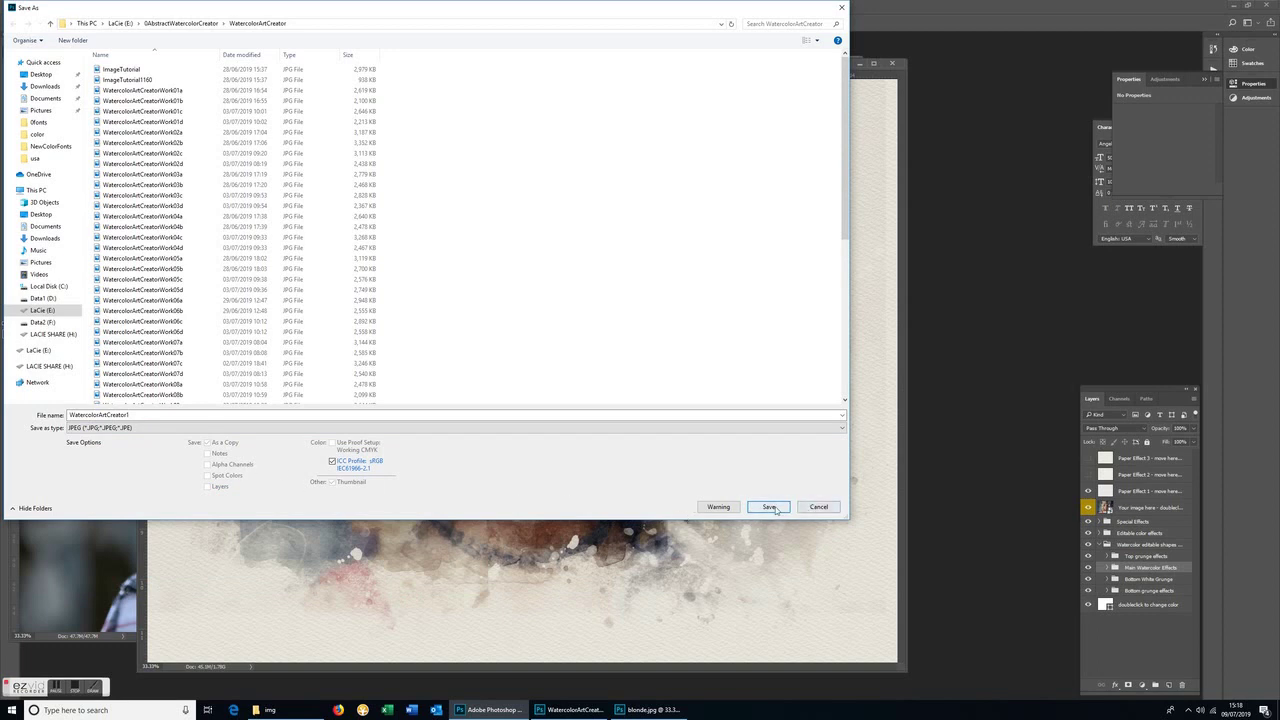
pyautogui.click(148, 416)
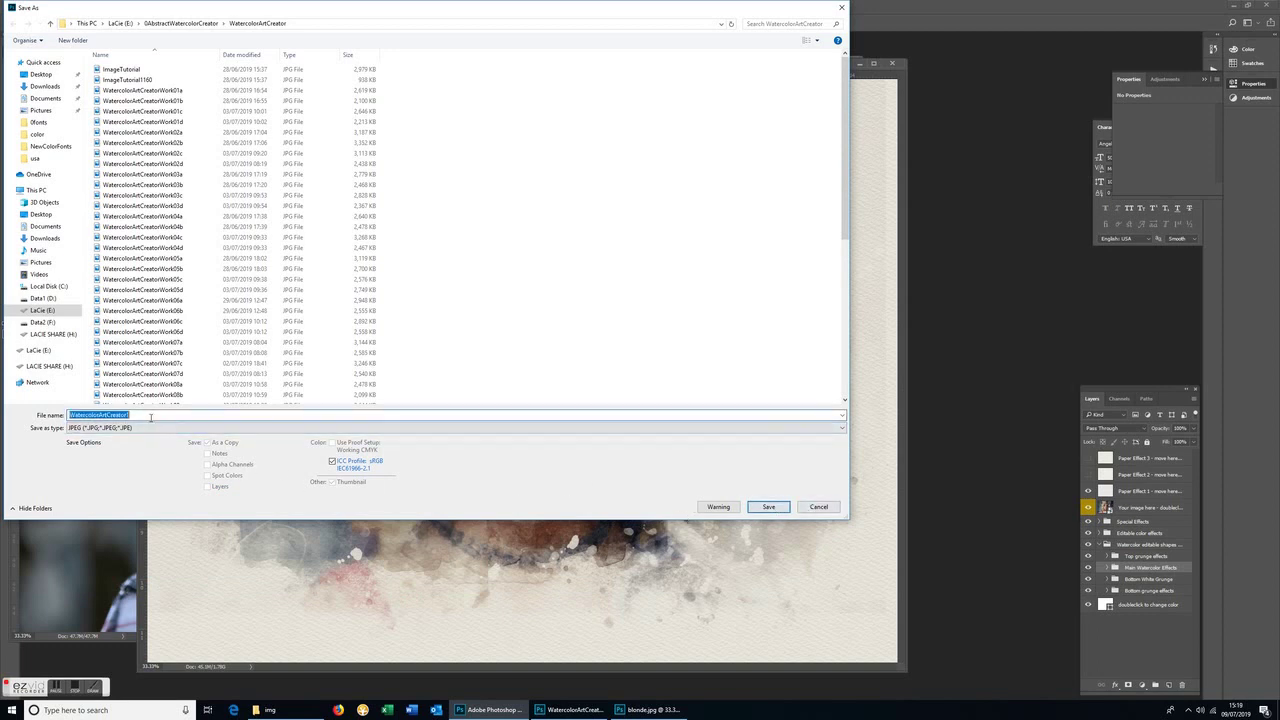
pyautogui.write('newart')
pyautogui.click(768, 507)
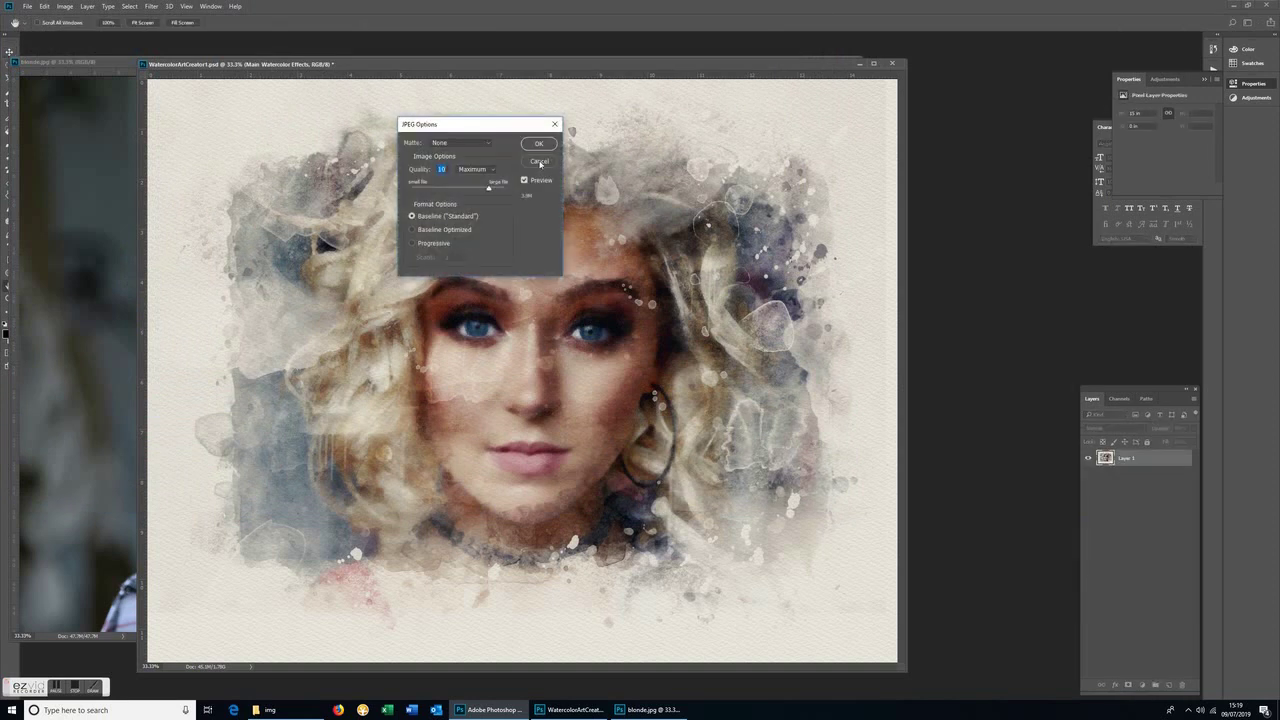
pyautogui.click(539, 144)
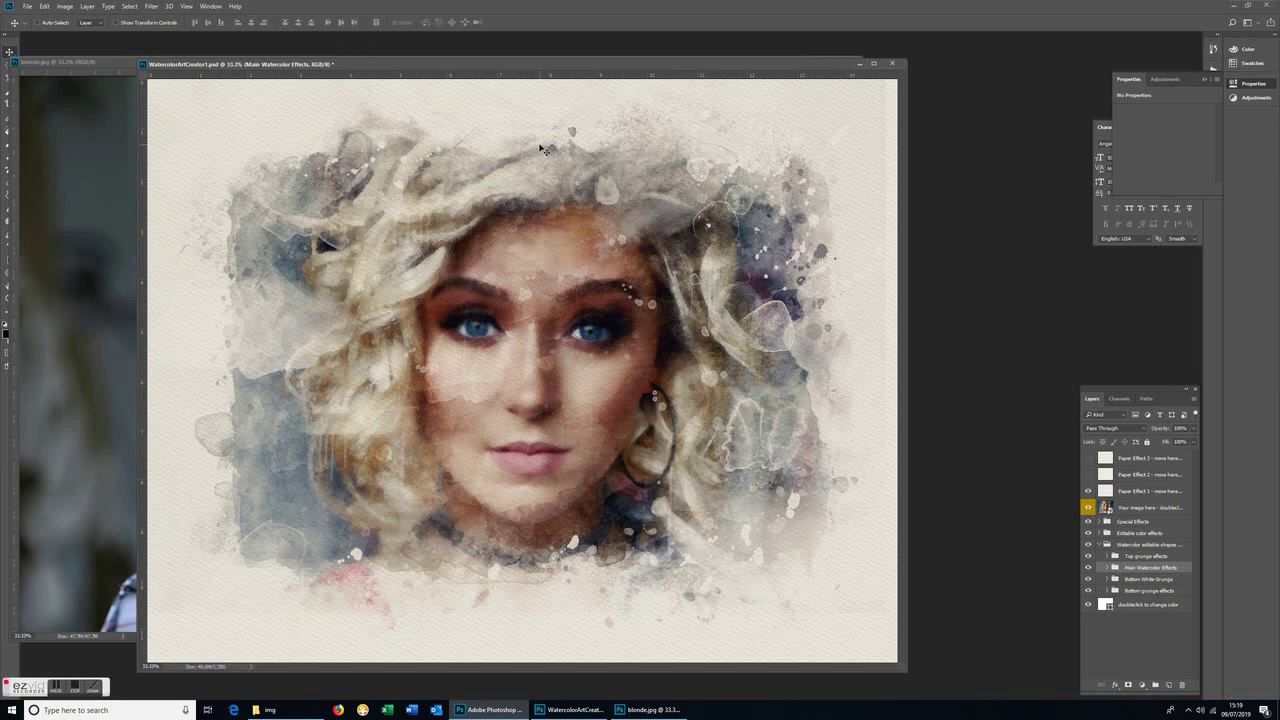
# Close the watercolor PSD without saving, reposition the blonde.jpg window, and show the img folder
pyautogui.click(893, 64)
pyautogui.click(626, 261)
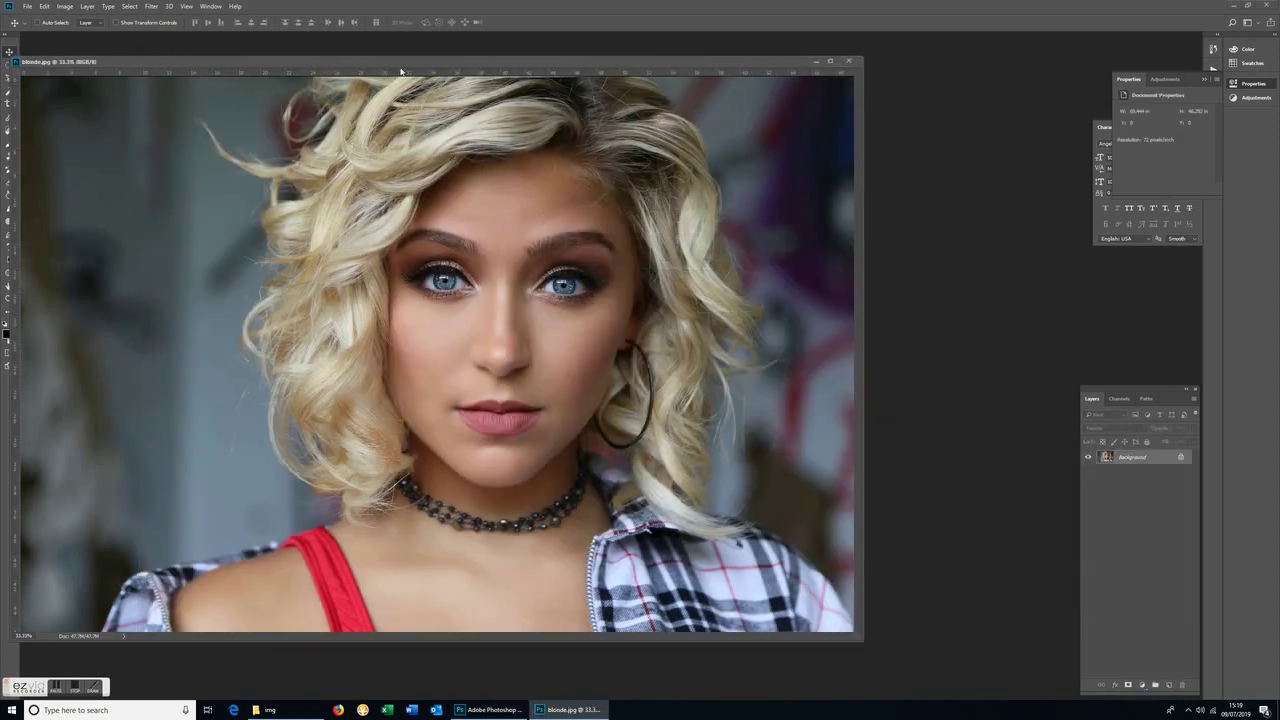
pyautogui.moveTo(401, 71); pyautogui.dragTo(479, 76)
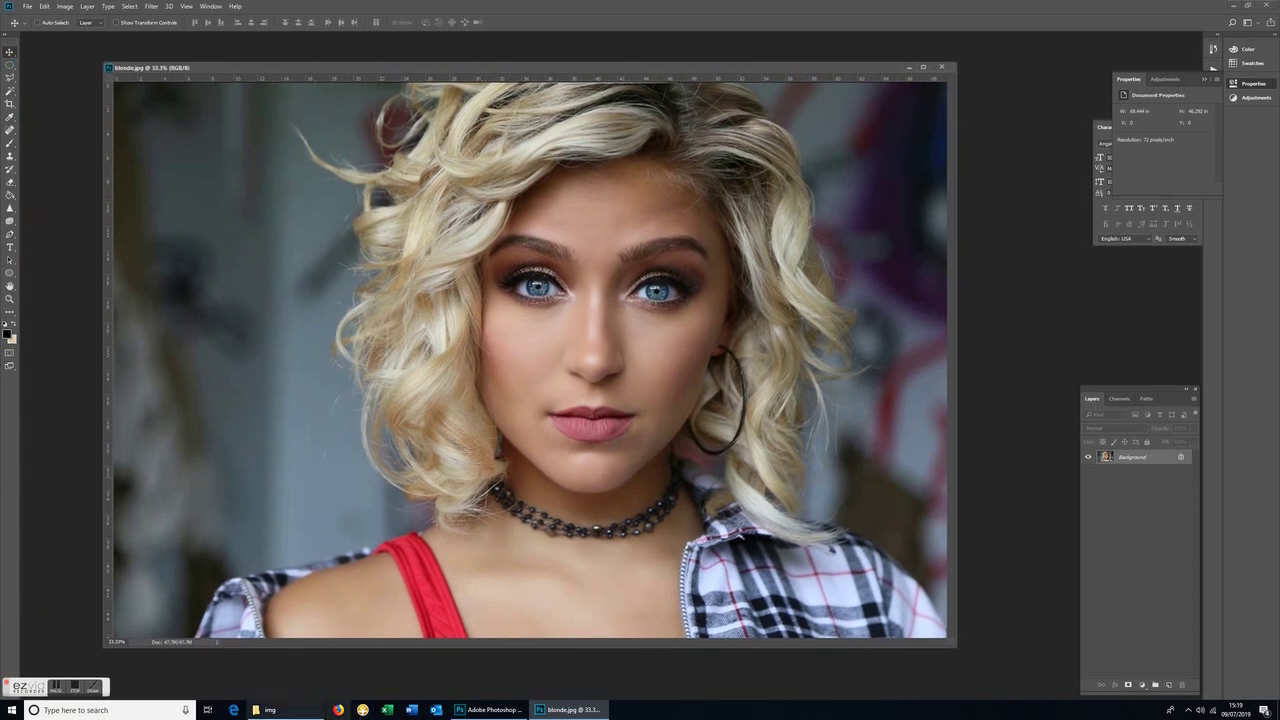
pyautogui.click(289, 714)
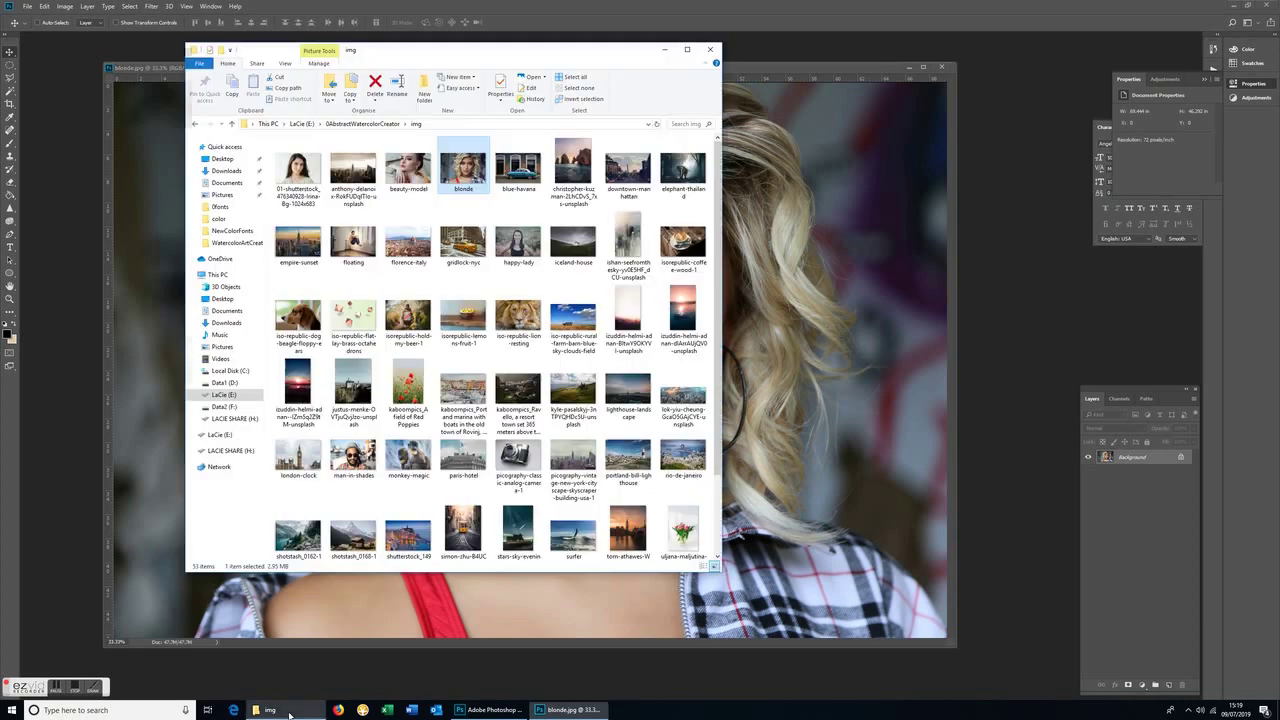
# Open WatercolorArtCreatorNewart.jpg from the WatercolorArtCreator folder in Photoshop as a floating window
pyautogui.click(197, 124)
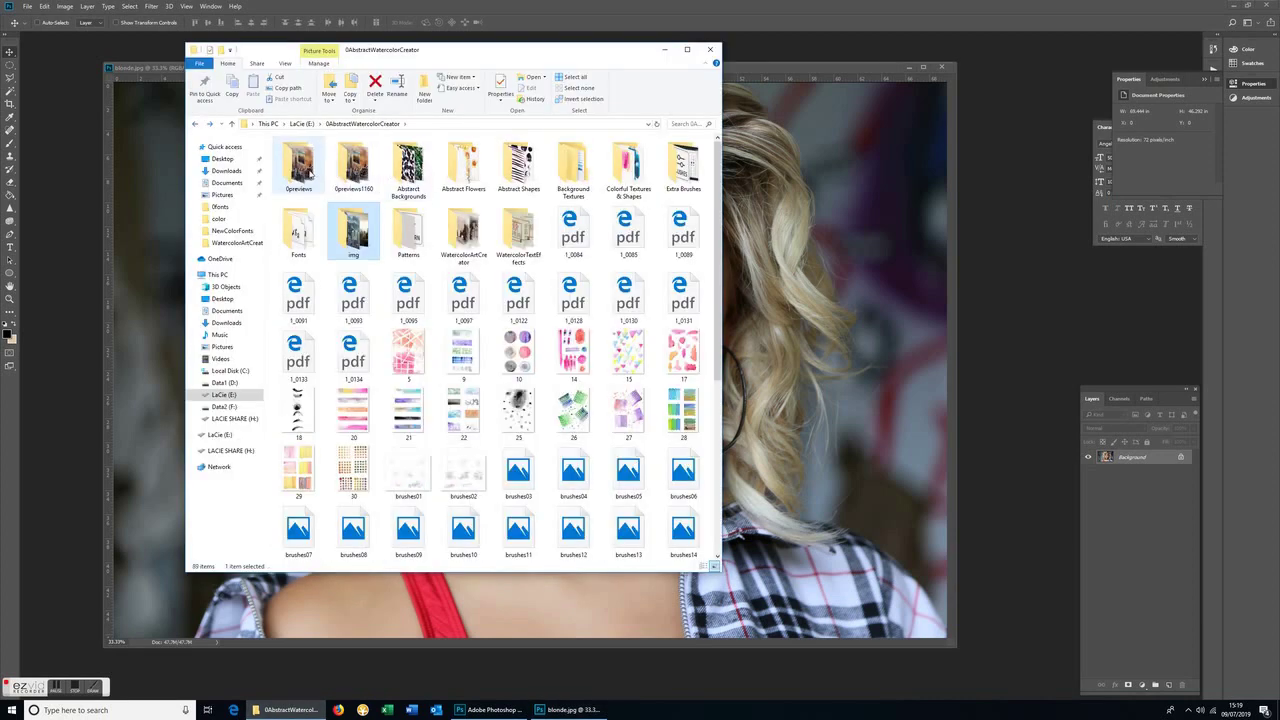
pyautogui.click(472, 243)
pyautogui.doubleClick(472, 243)
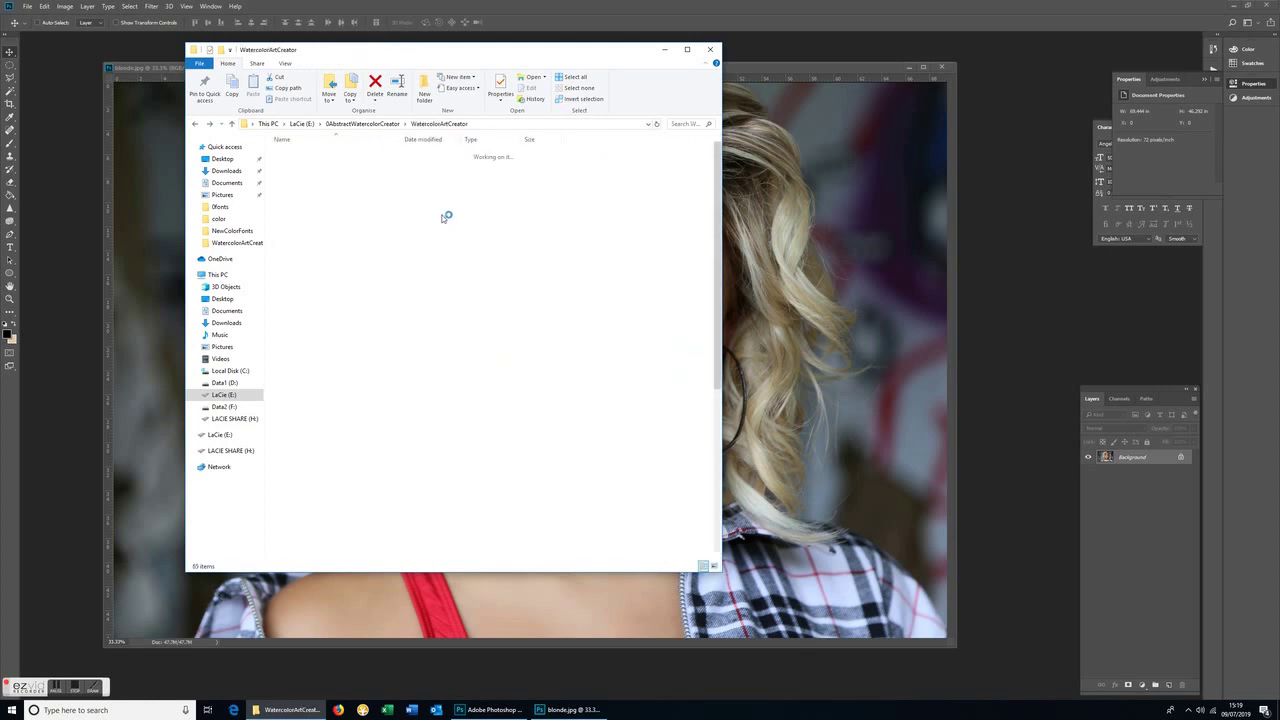
pyautogui.click(481, 176)
pyautogui.moveTo(481, 176); pyautogui.dragTo(75, 304)
pyautogui.moveTo(80, 40); pyautogui.dragTo(100, 146)
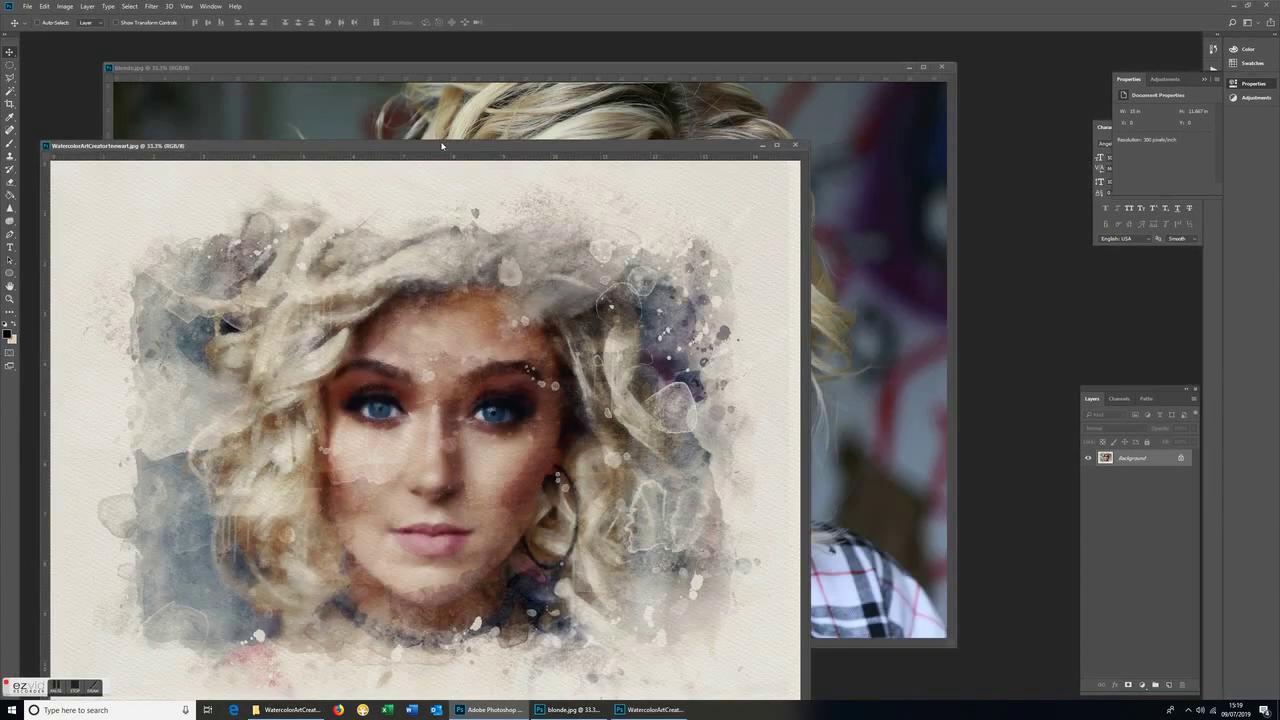
# Paste the blonde photo into the watercolor JPEG as Layer 1
pyautogui.moveTo(441, 146); pyautogui.dragTo(471, 113)
pyautogui.click(456, 100)
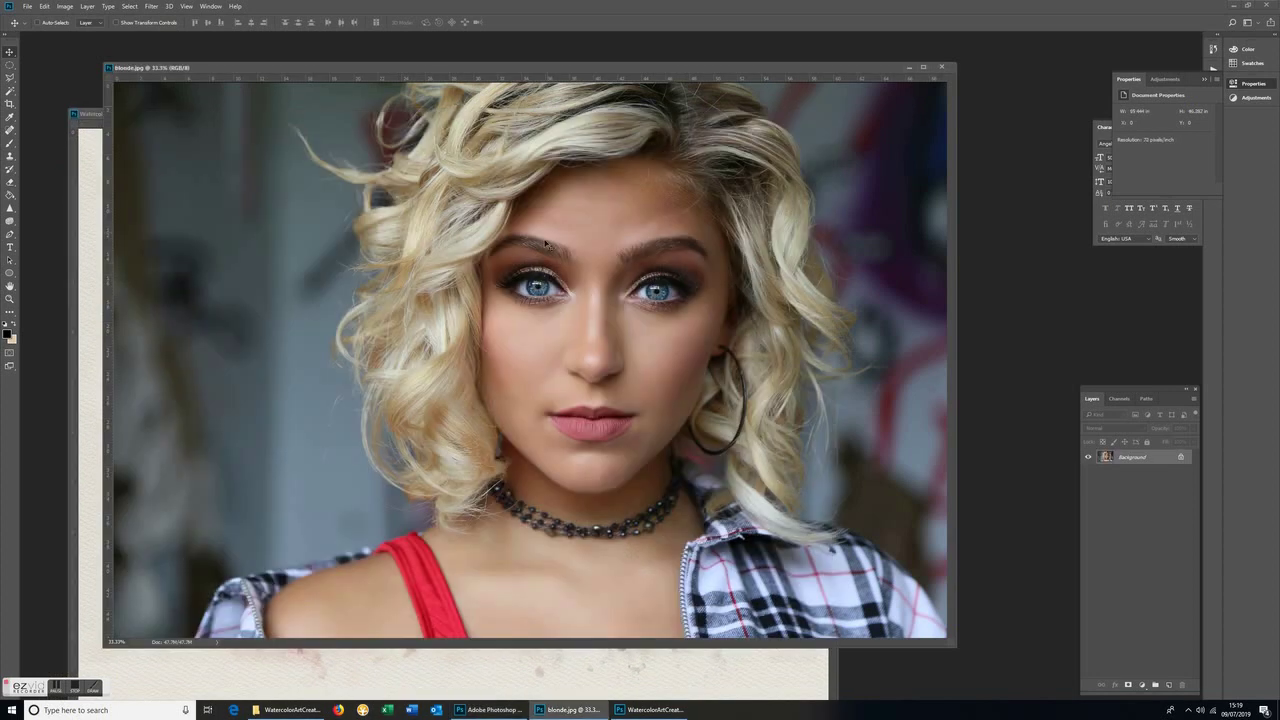
pyautogui.click(86, 473)
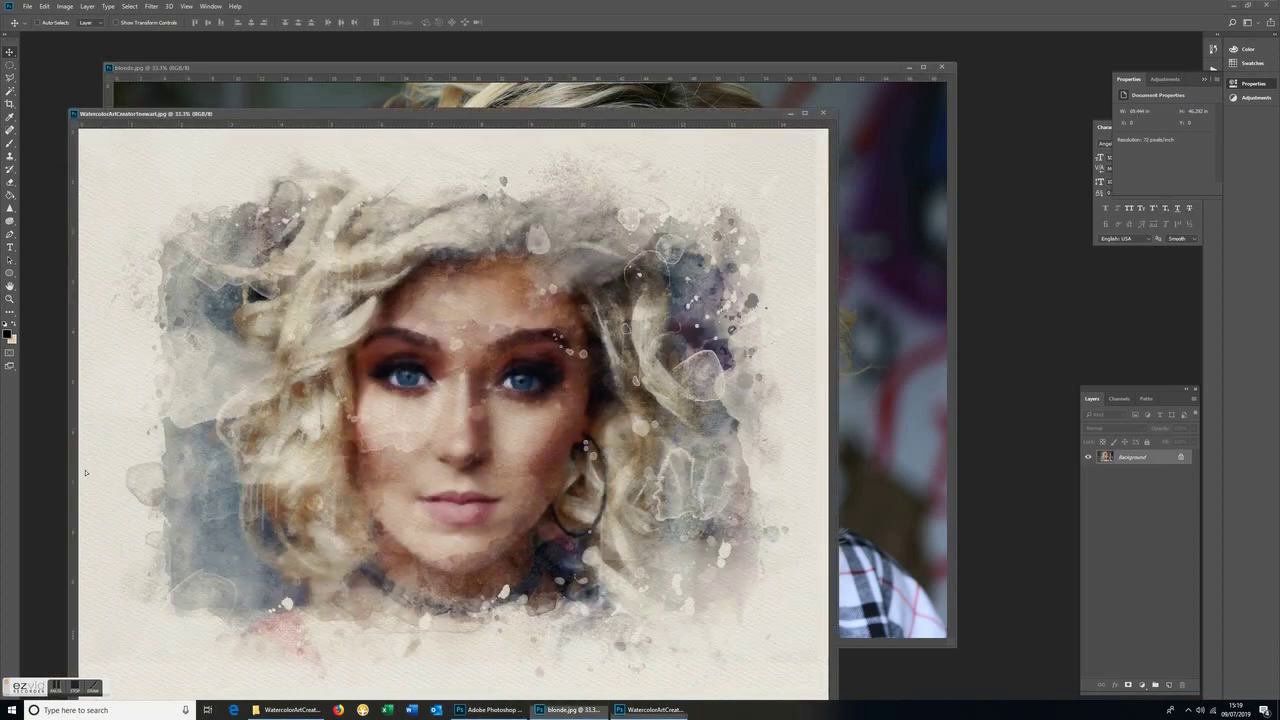
pyautogui.hotkey('ctrl', 'v')
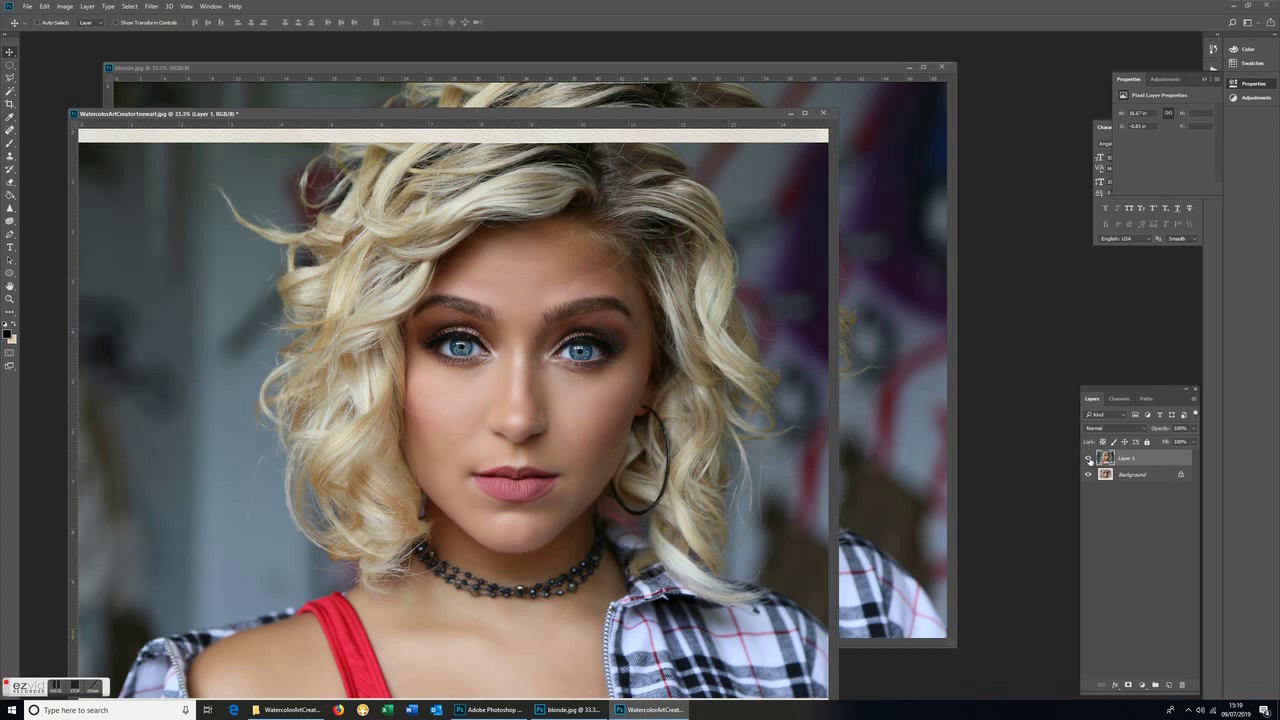
# Toggle Layer 1's visibility to compare, leaving it hidden so the watercolor shows
pyautogui.click(1089, 458)
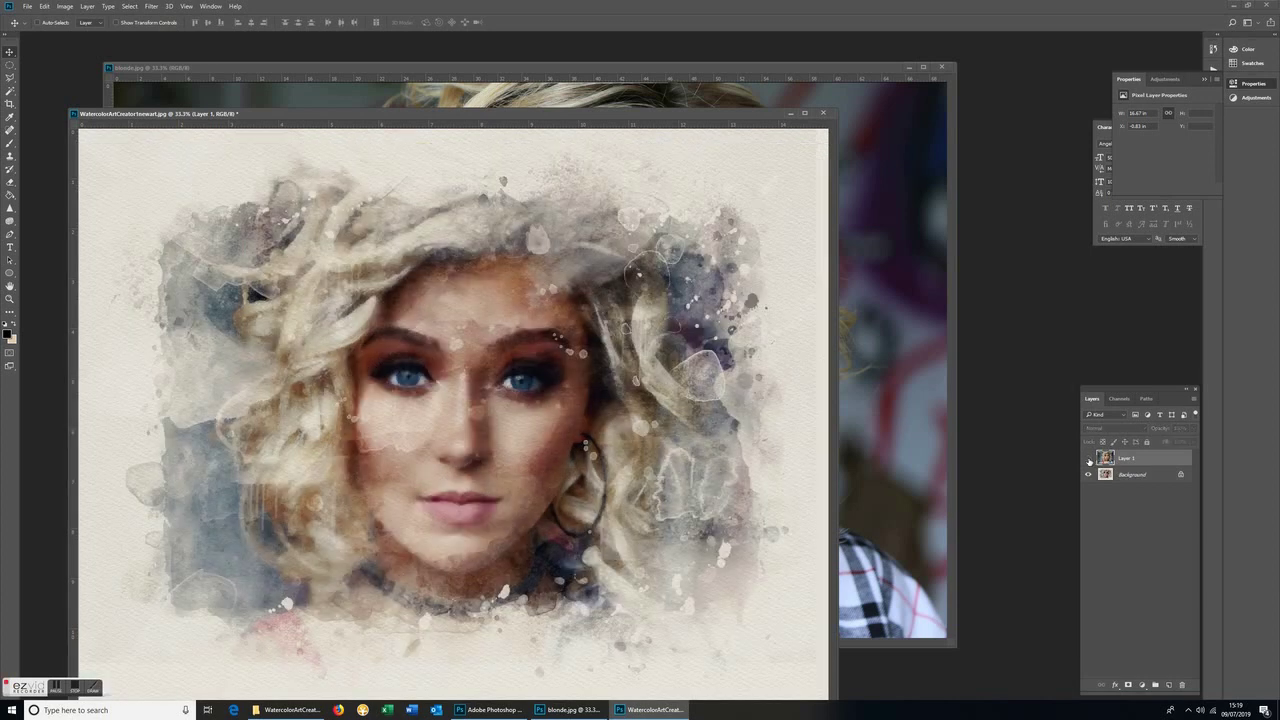
pyautogui.click(1089, 458)
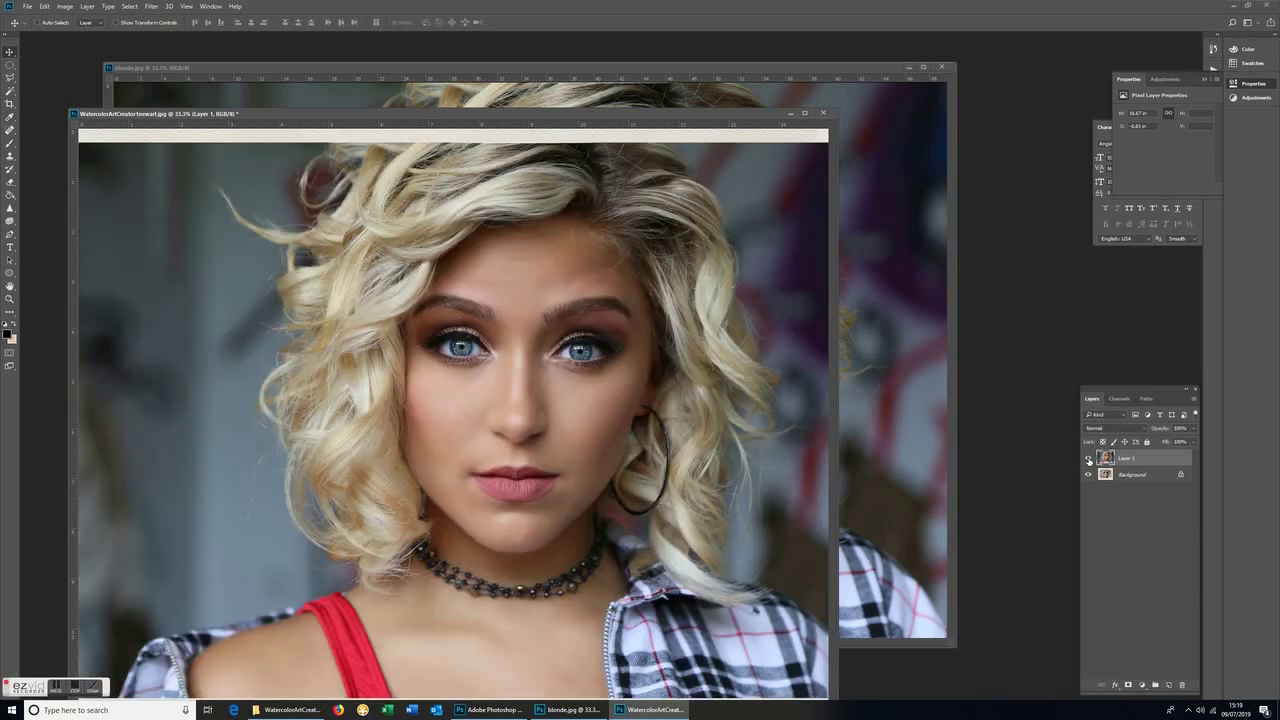
pyautogui.click(1089, 458)
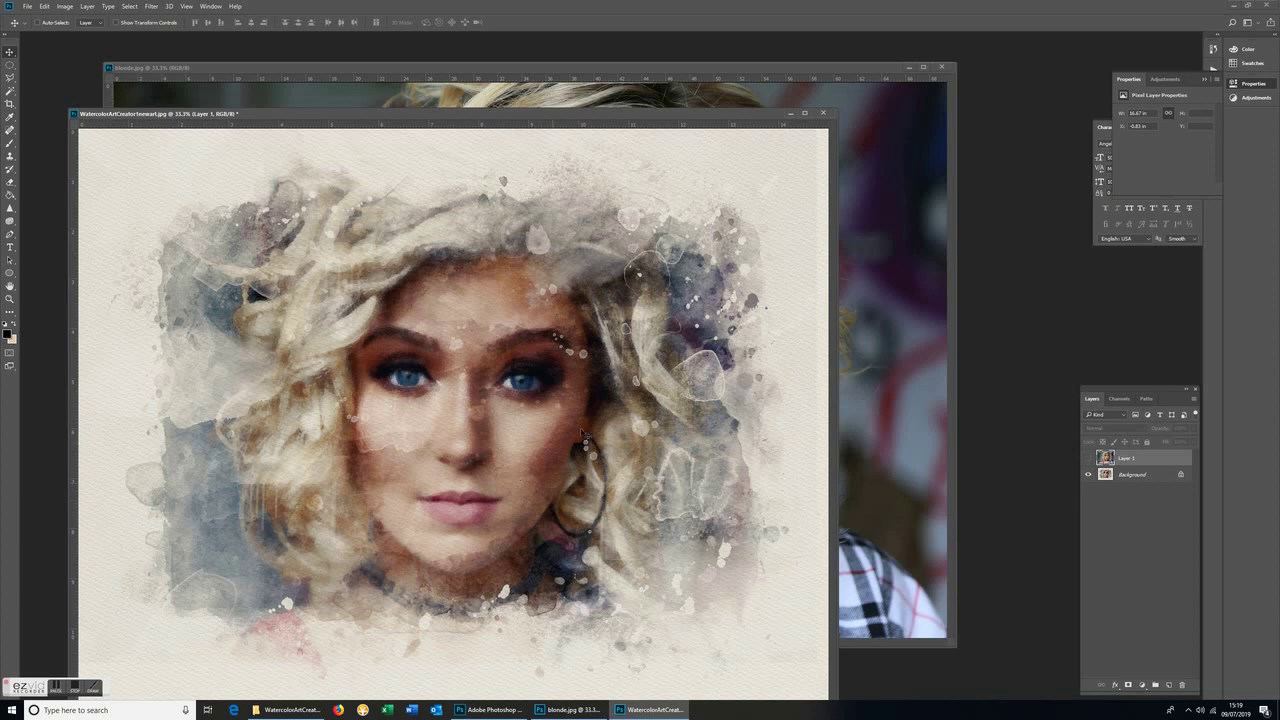